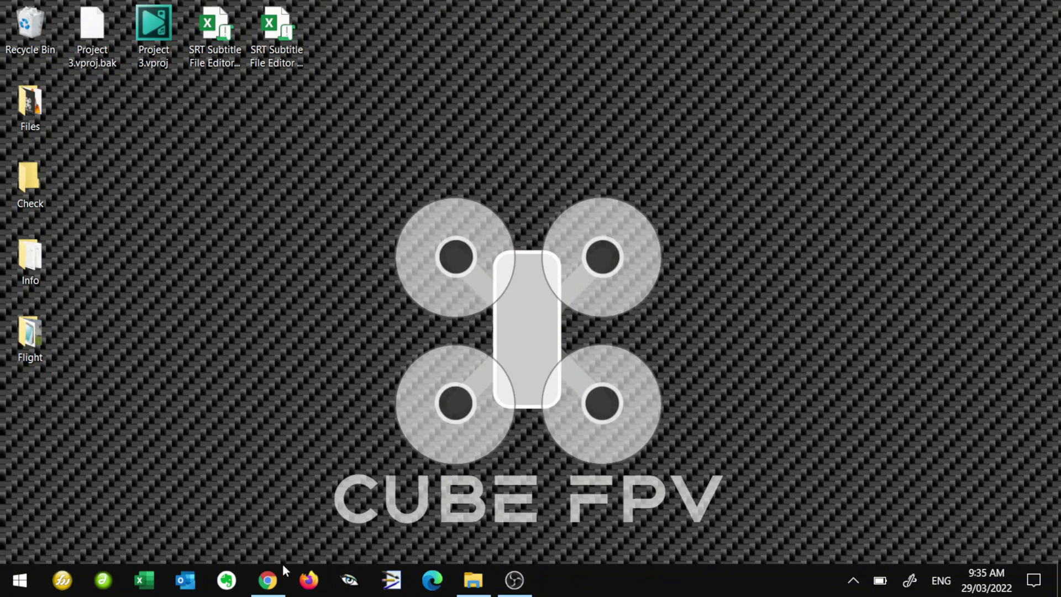
- Switch to Chrome and go to the cubefpv.com website
left_click(282, 572)
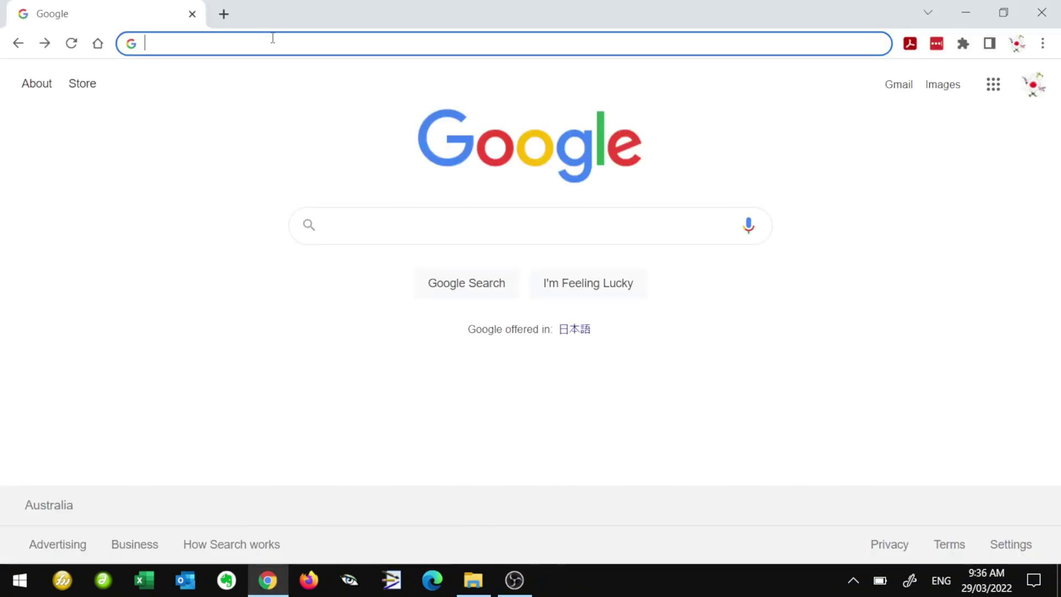
type("cu")
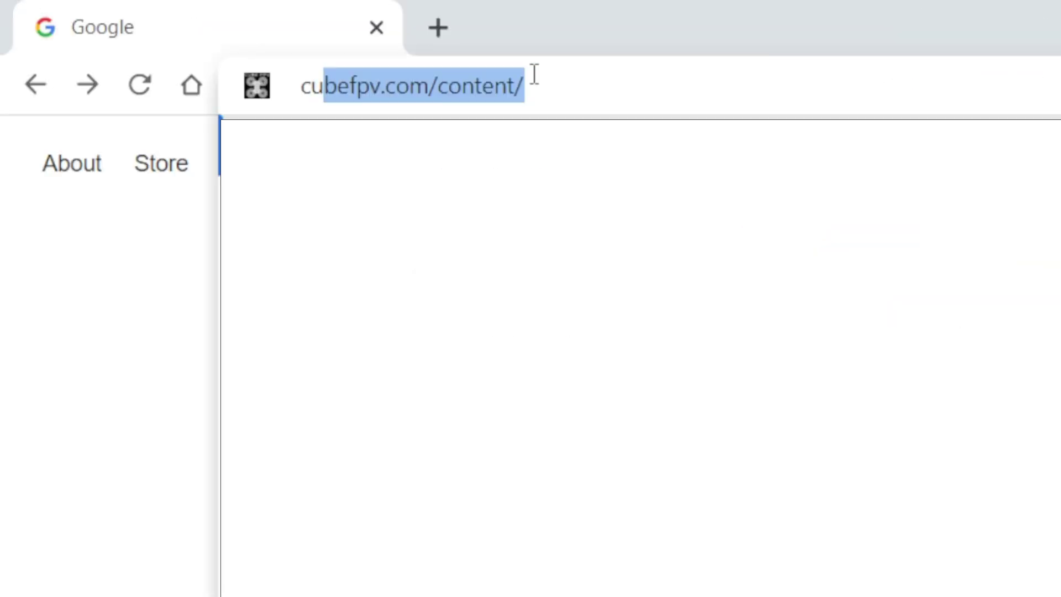
type("befpv.com")
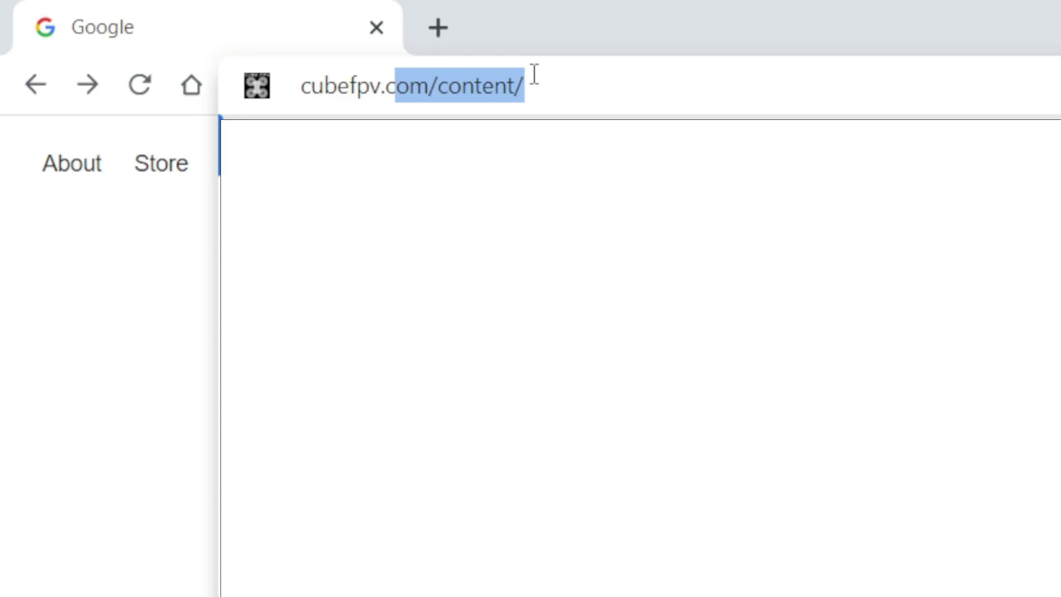
key("Delete")
key("Return")
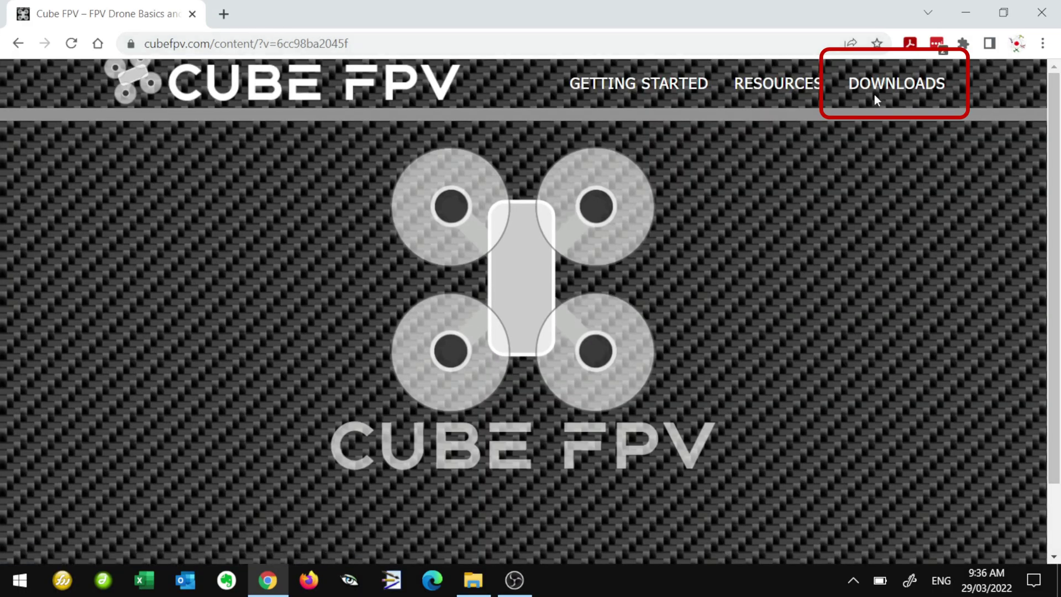
- Open the DJI SRT Subtitle File Editor page from the site's download area
left_click(893, 81)
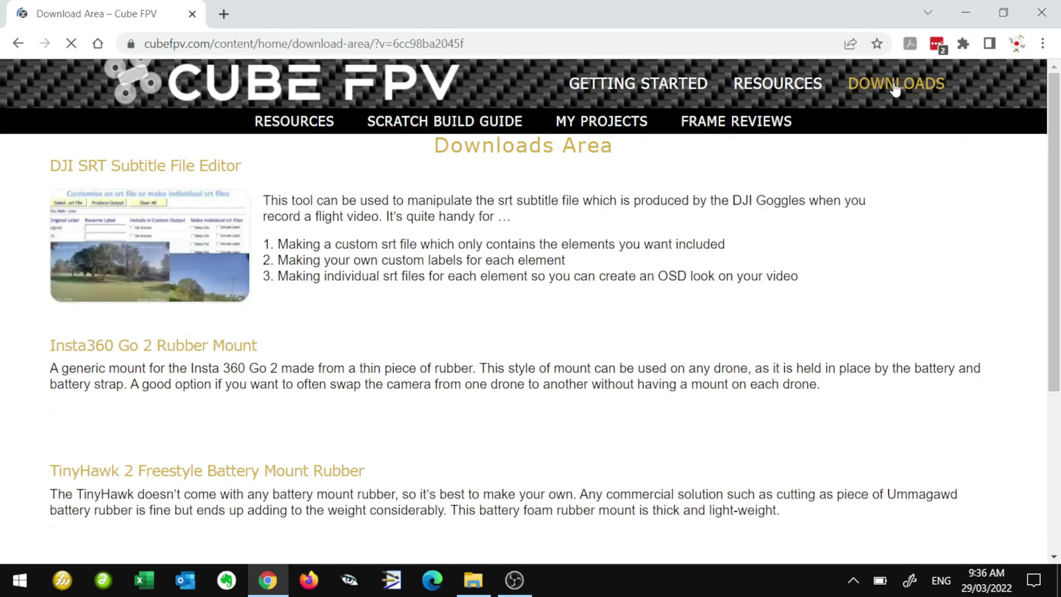
left_click_drag(50, 166, 244, 167)
left_click(179, 231)
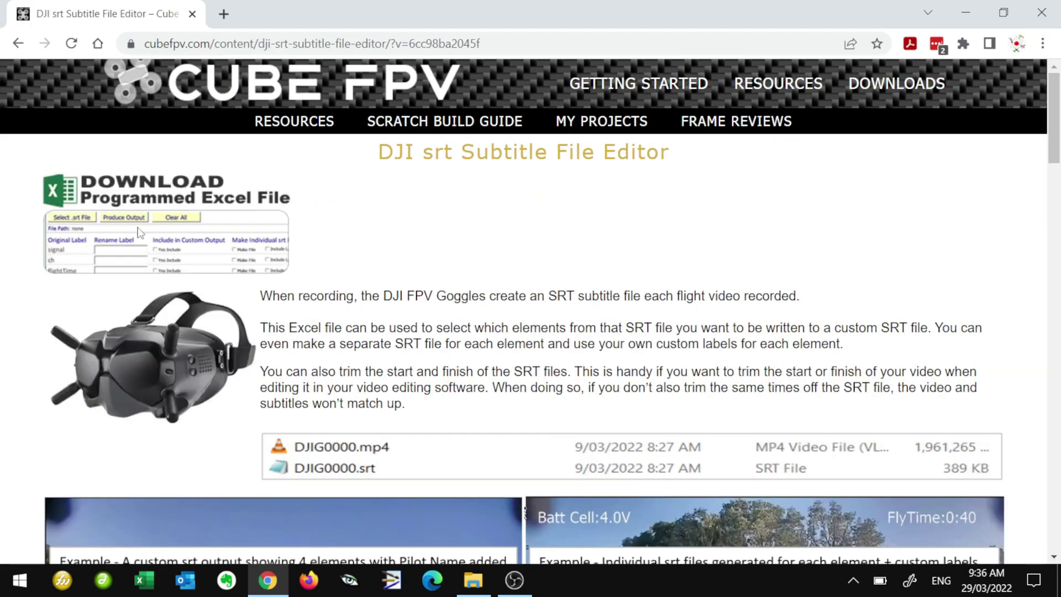
- Examine the subtitle editor page's Excel file download, example outputs, and instructions for customizing and trimming srt files
right_click(161, 213)
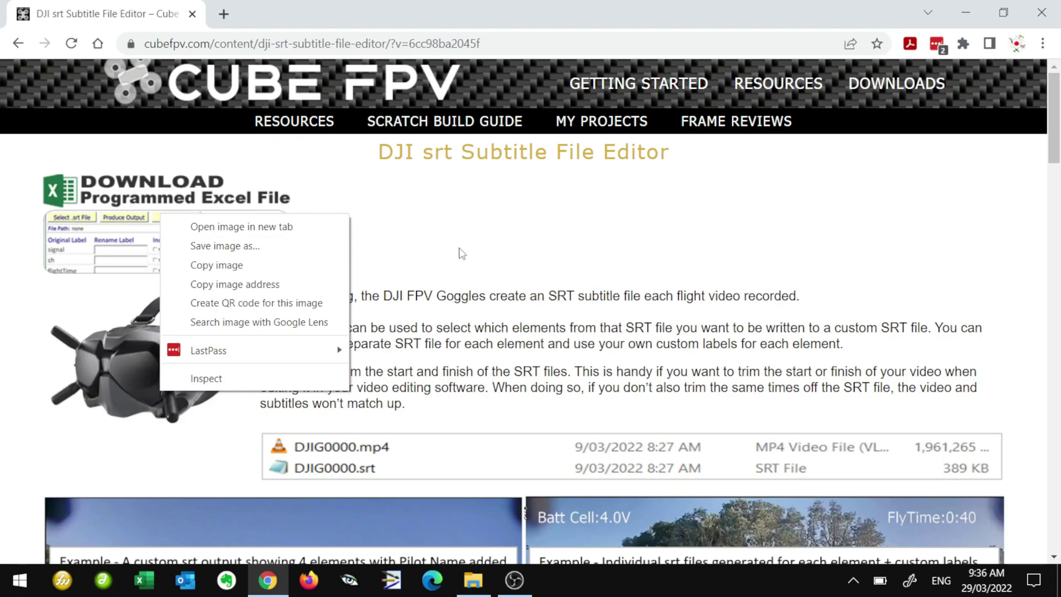
left_click(459, 249)
scroll(543, 291, "down", 3)
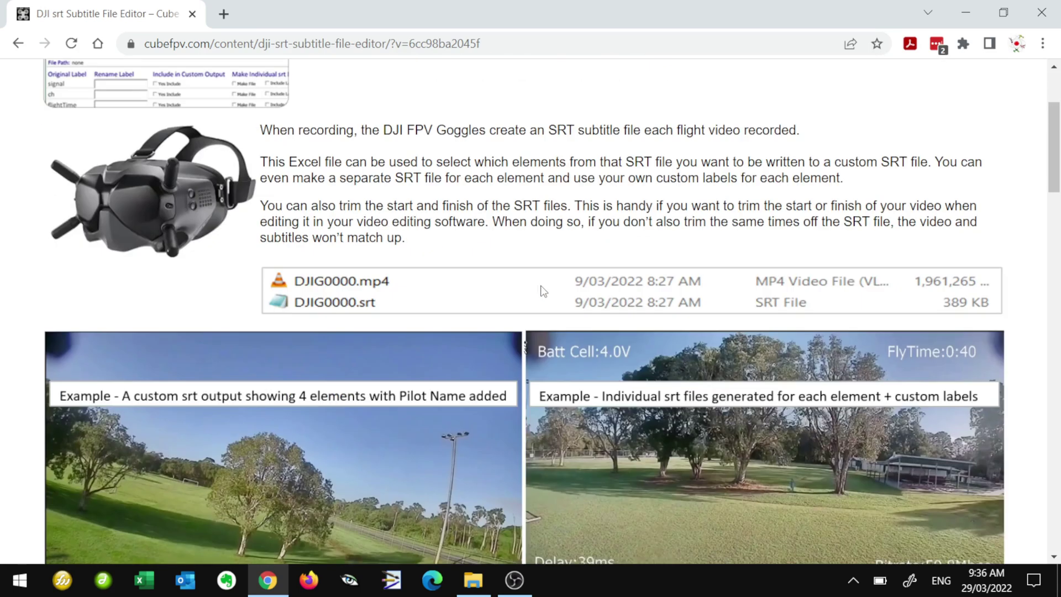
scroll(539, 288, "down", 8)
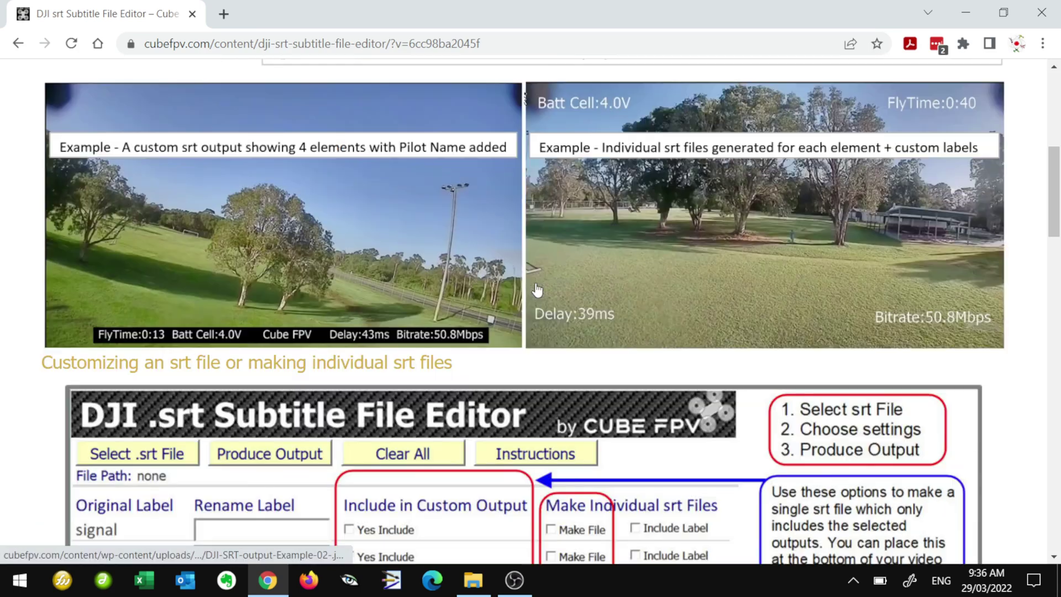
scroll(528, 288, "down", 17)
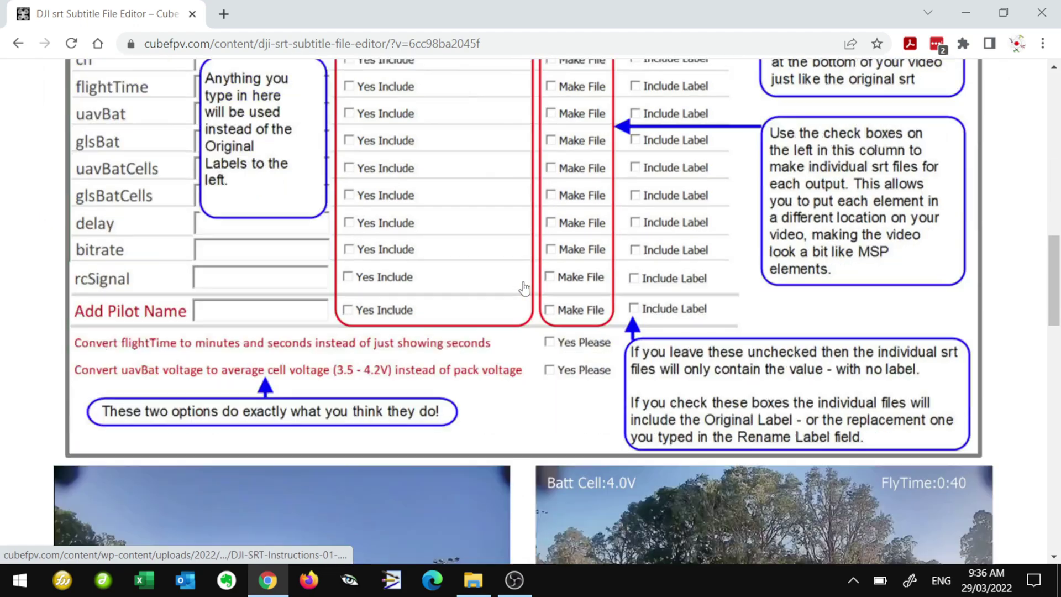
scroll(507, 286, "down", 9)
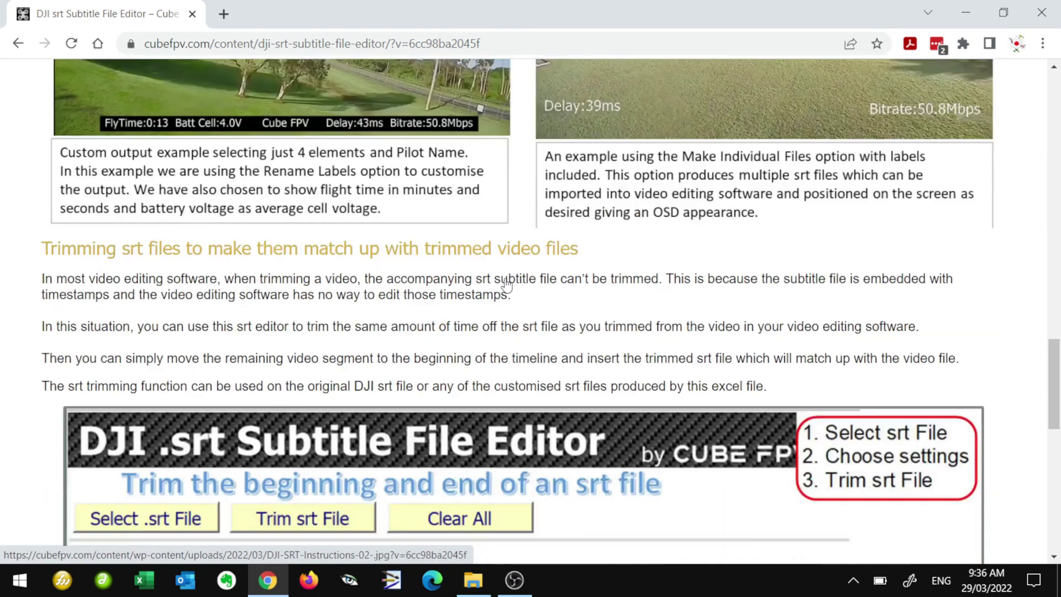
scroll(507, 285, "up", 10)
scroll(507, 286, "up", 20)
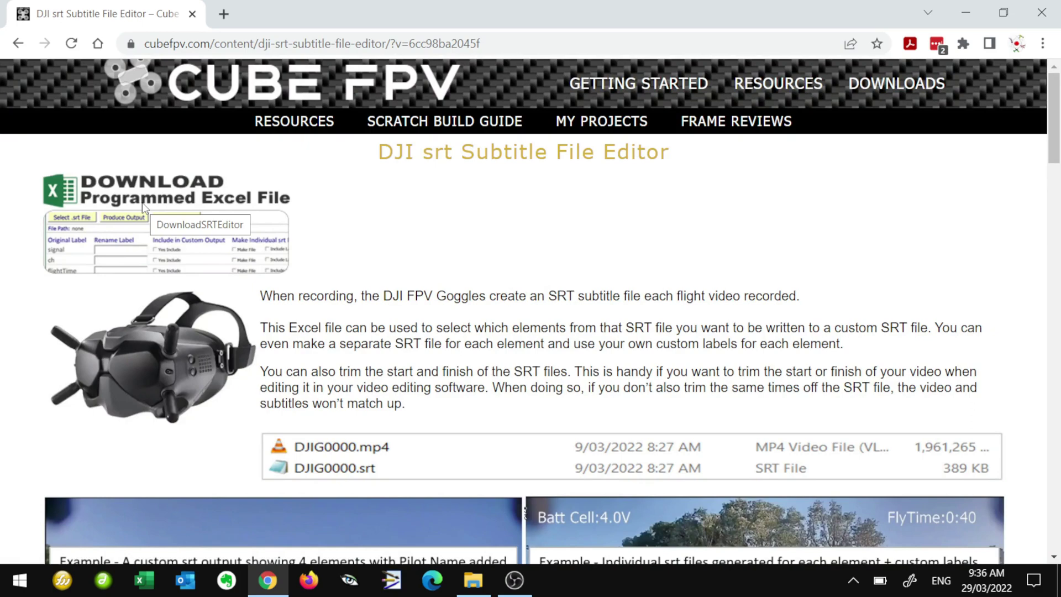
- Open the SRT Subtitle File Editor1.xlsm workbook from the desktop in Excel and enable its active content
key("super+d")
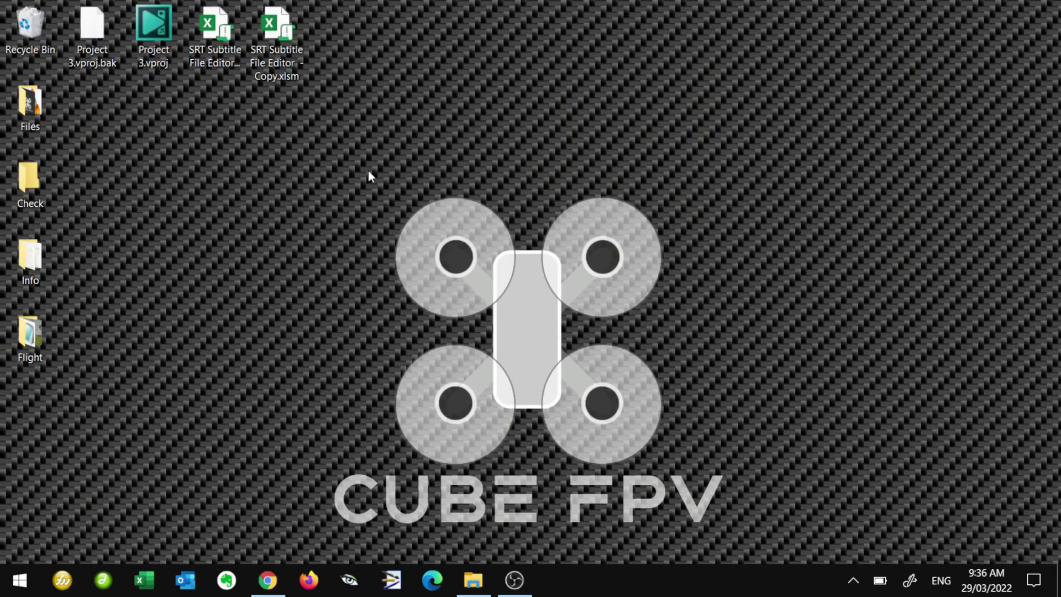
left_click(231, 39)
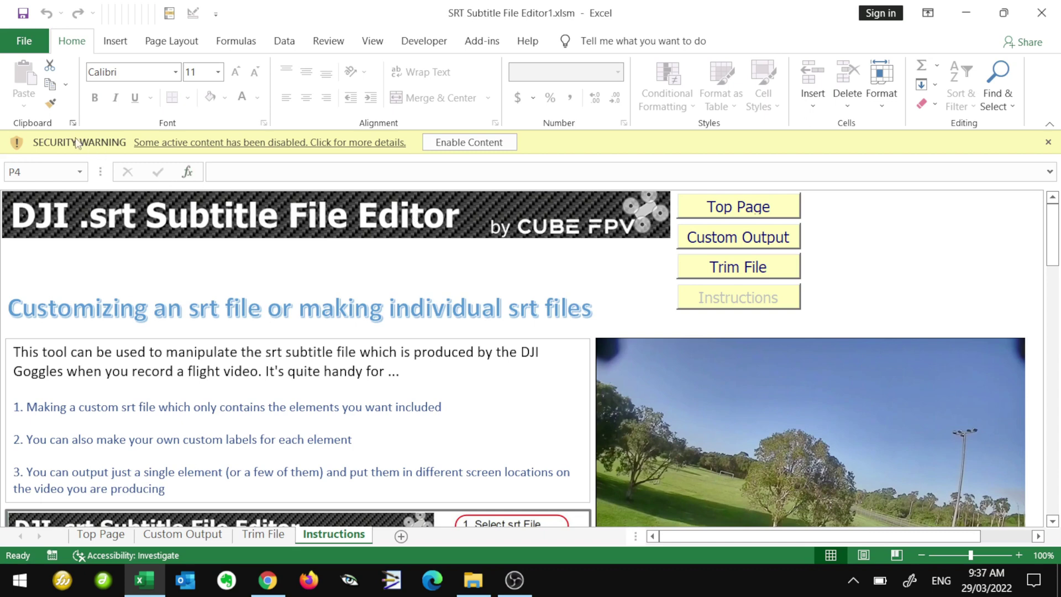
left_click(468, 143)
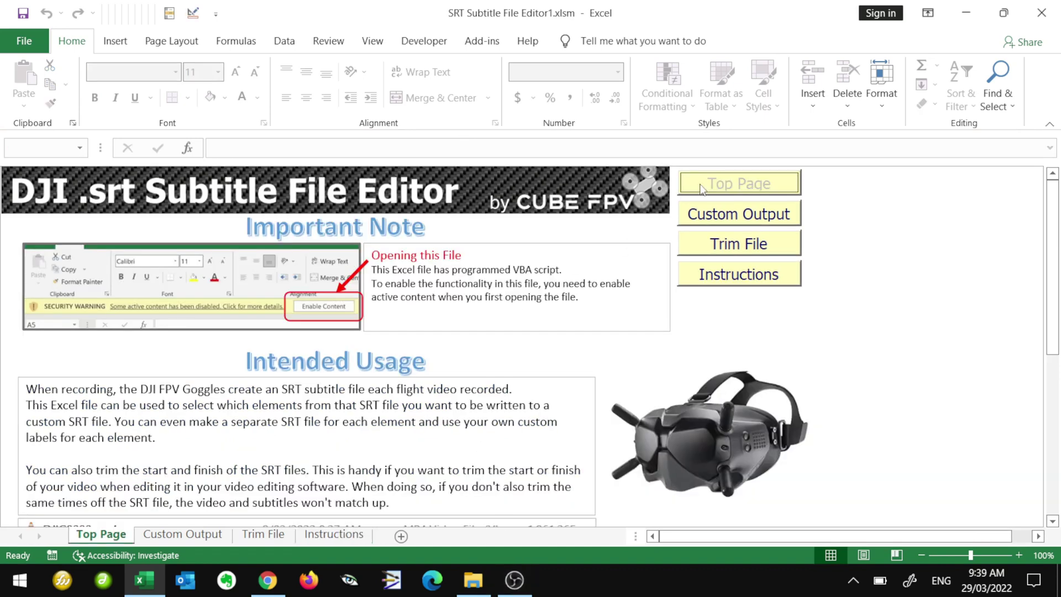
- Look through the workbook's Custom Output, Trim File and Instructions pages
left_click(706, 219)
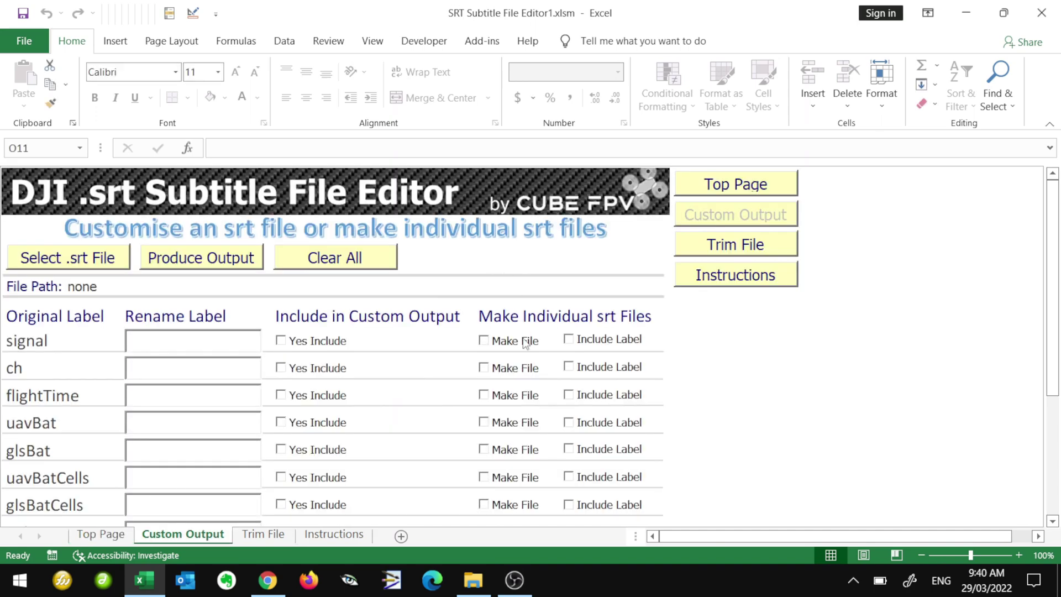
left_click(736, 251)
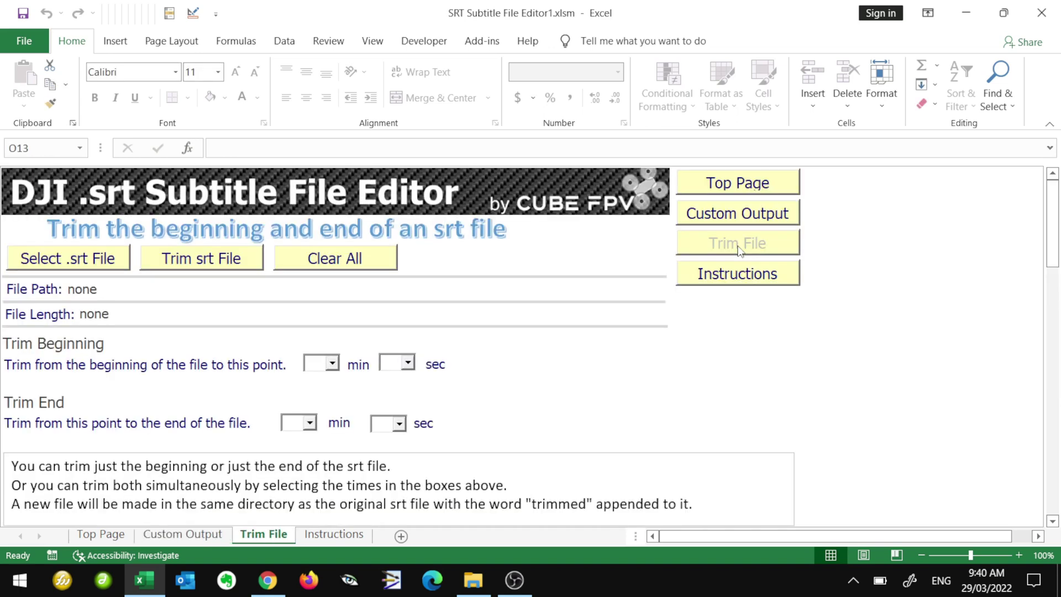
left_click(748, 274)
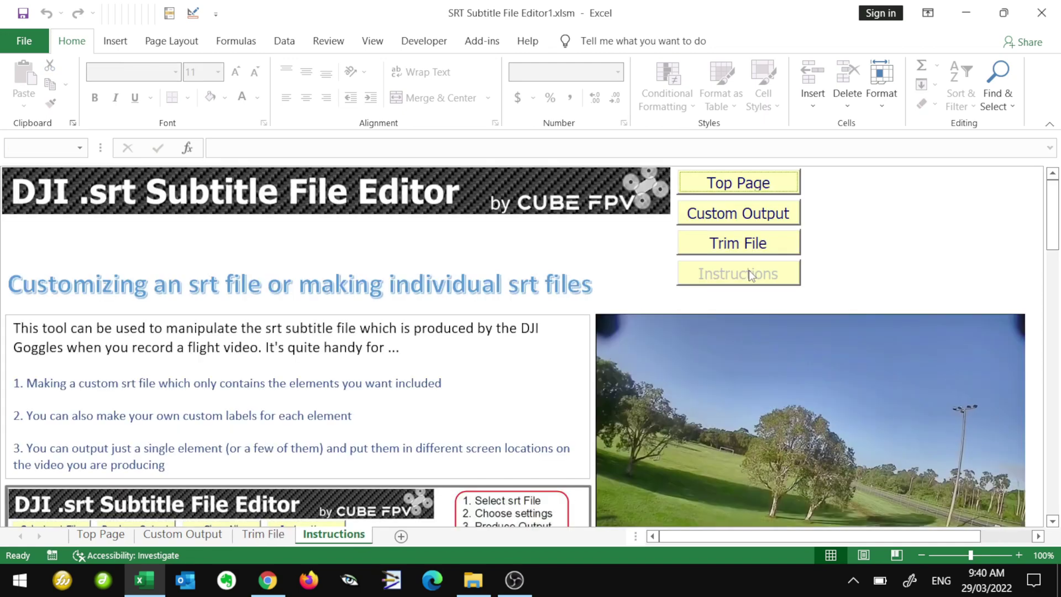
scroll(740, 319, "down", 2)
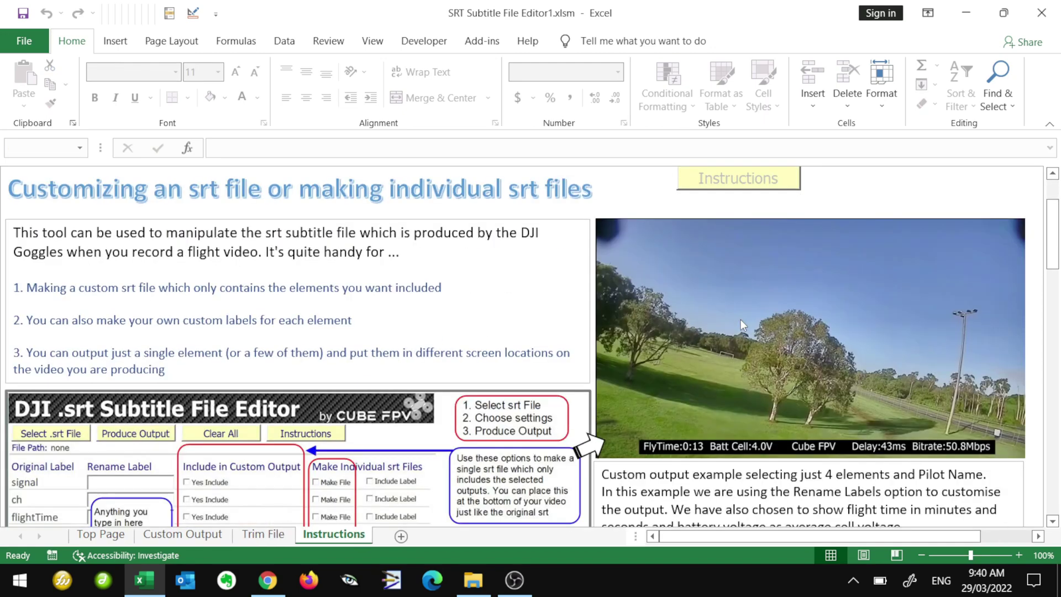
scroll(740, 319, "down", 1)
scroll(741, 319, "up", 3)
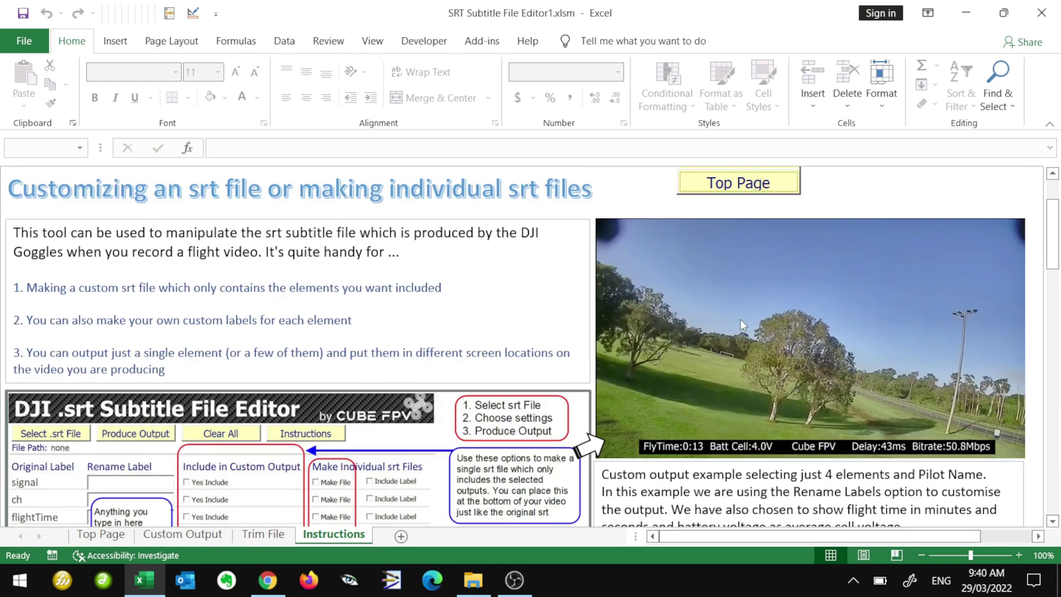
- On the Custom Output page, select DJIG0000.srt from the desktop's Flight folder as the source file
left_click(764, 220)
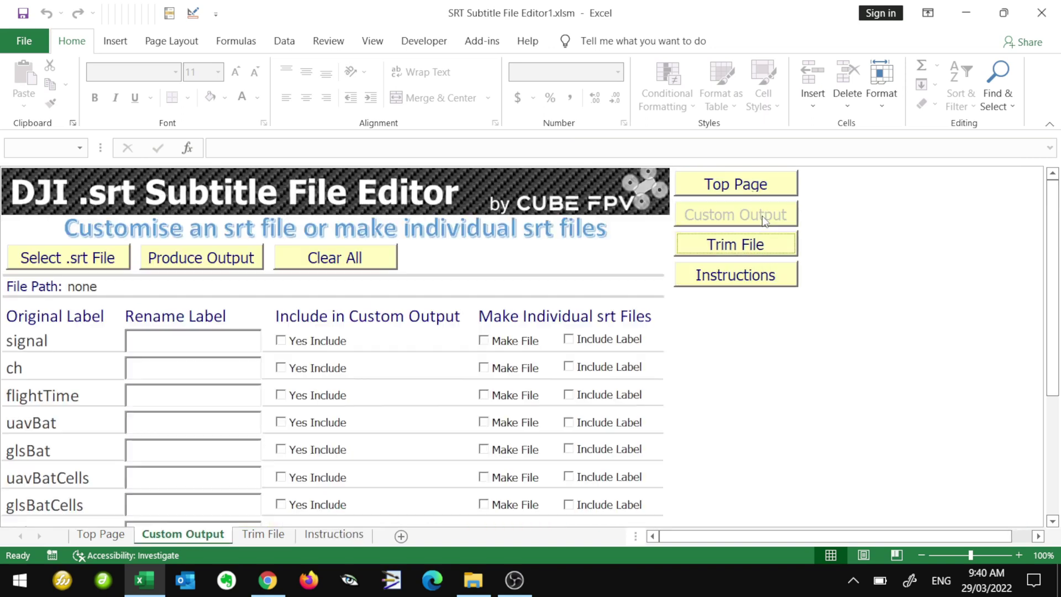
left_click(44, 261)
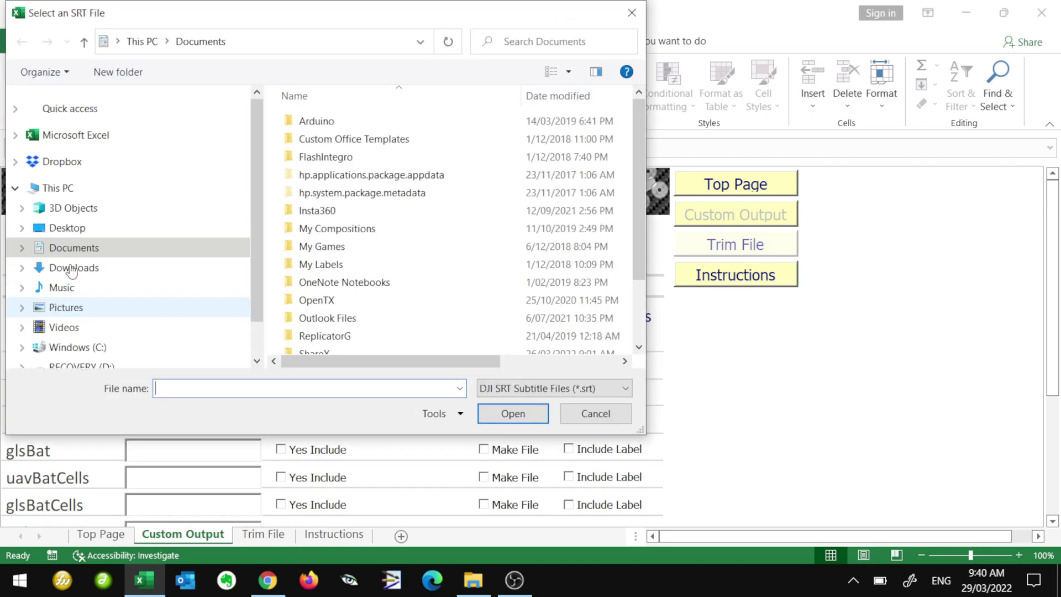
left_click(75, 228)
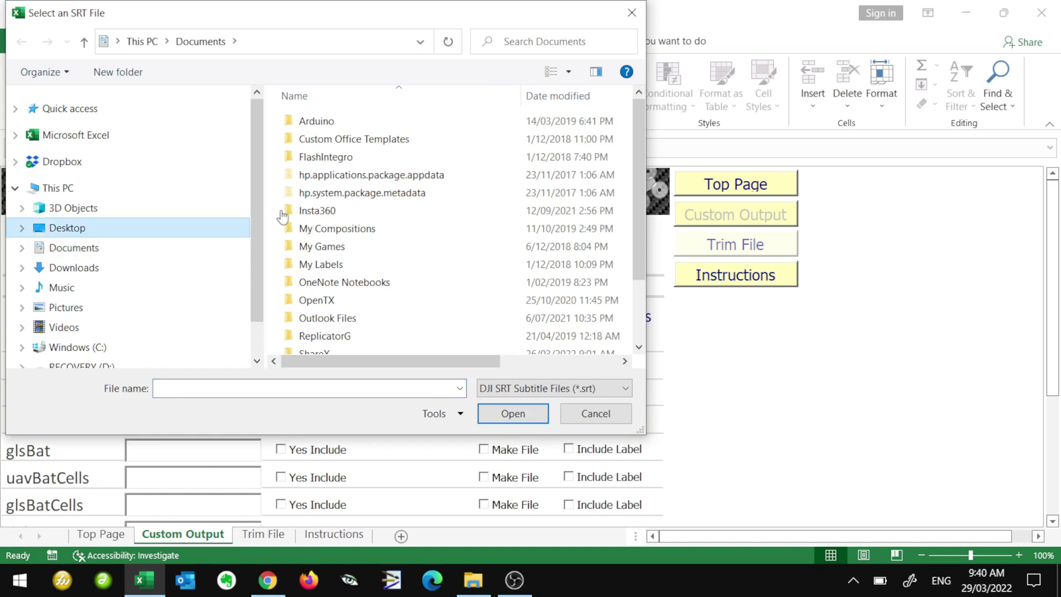
double_click(308, 133)
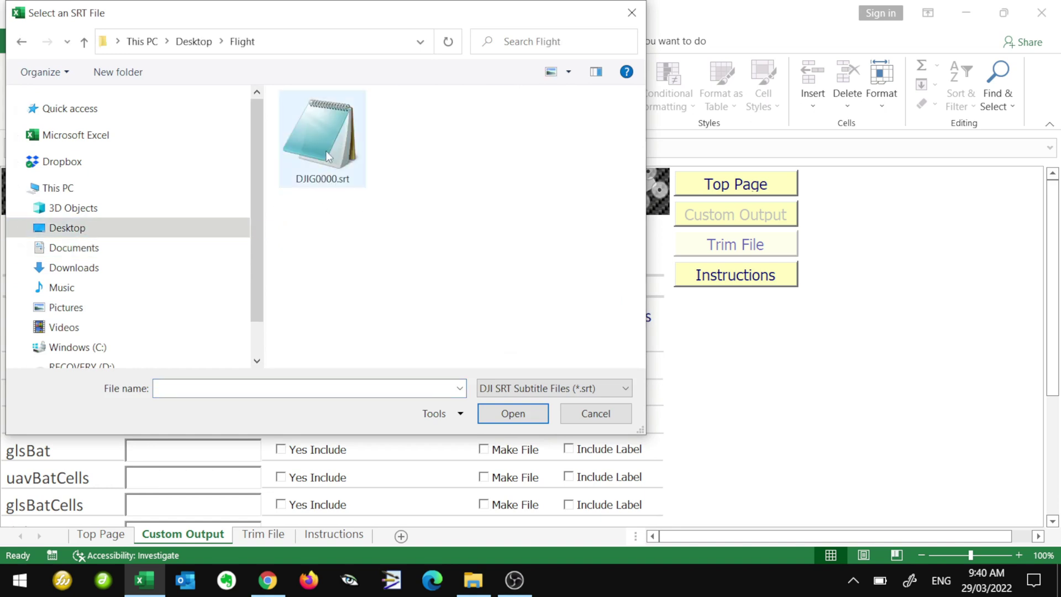
left_click(327, 157)
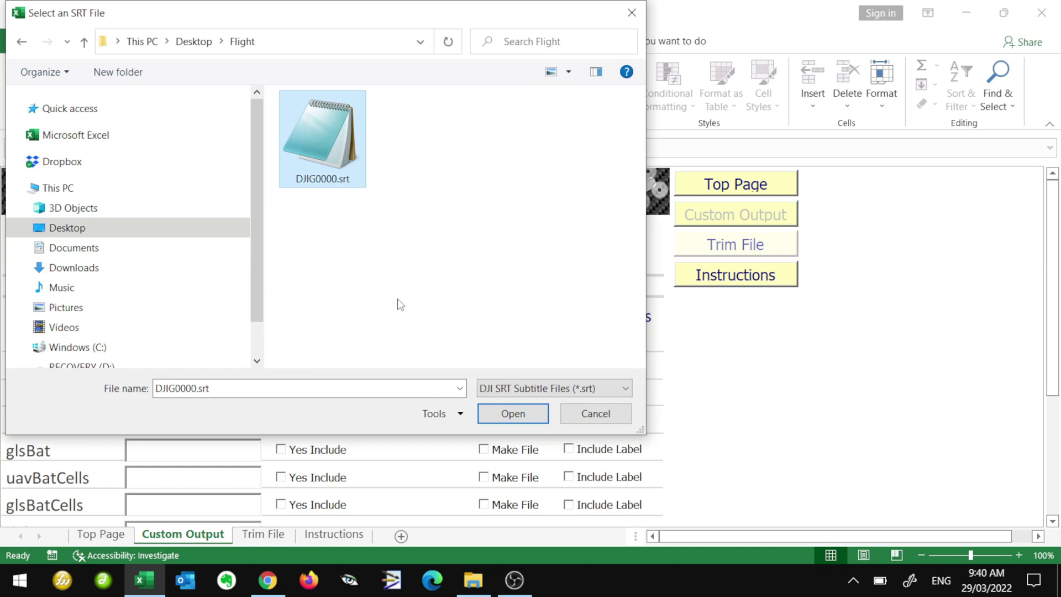
left_click(513, 414)
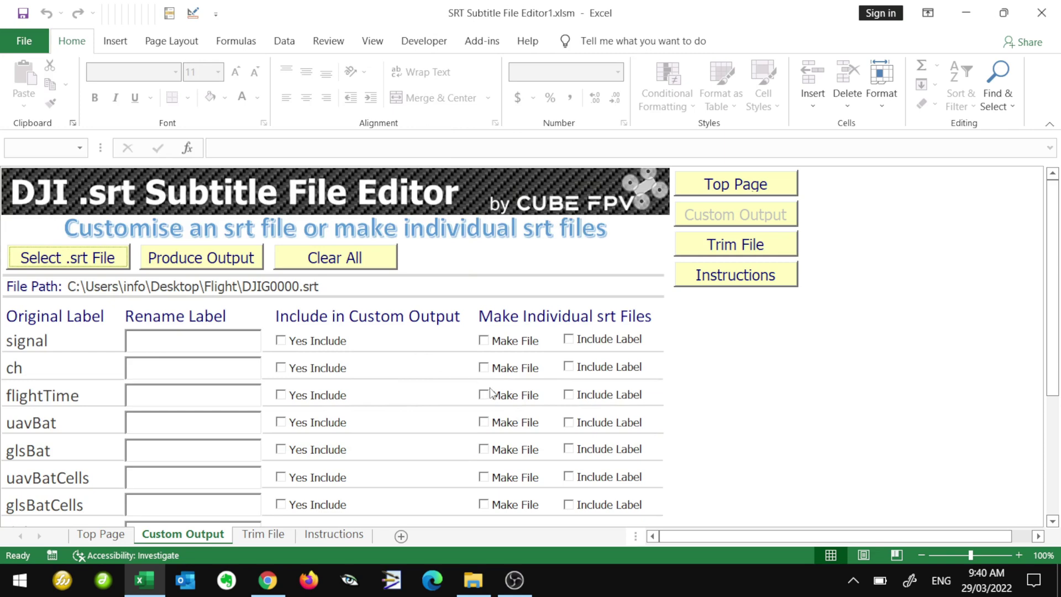
- Include the flightTime, uavBat, delay and bitrate elements in the custom output
scroll(538, 378, "down", 2)
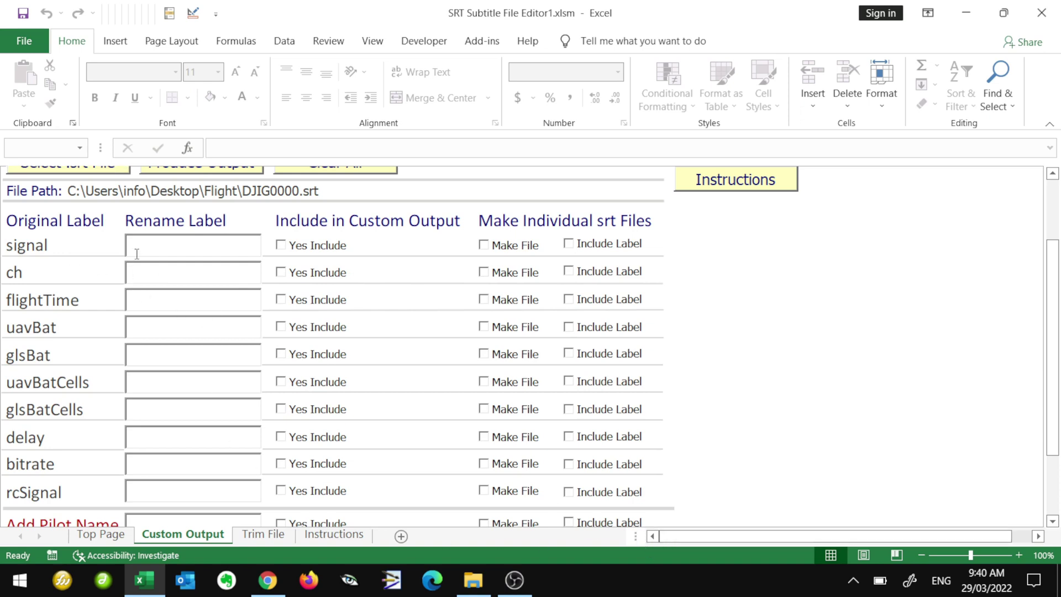
left_click(148, 301)
left_click(282, 300)
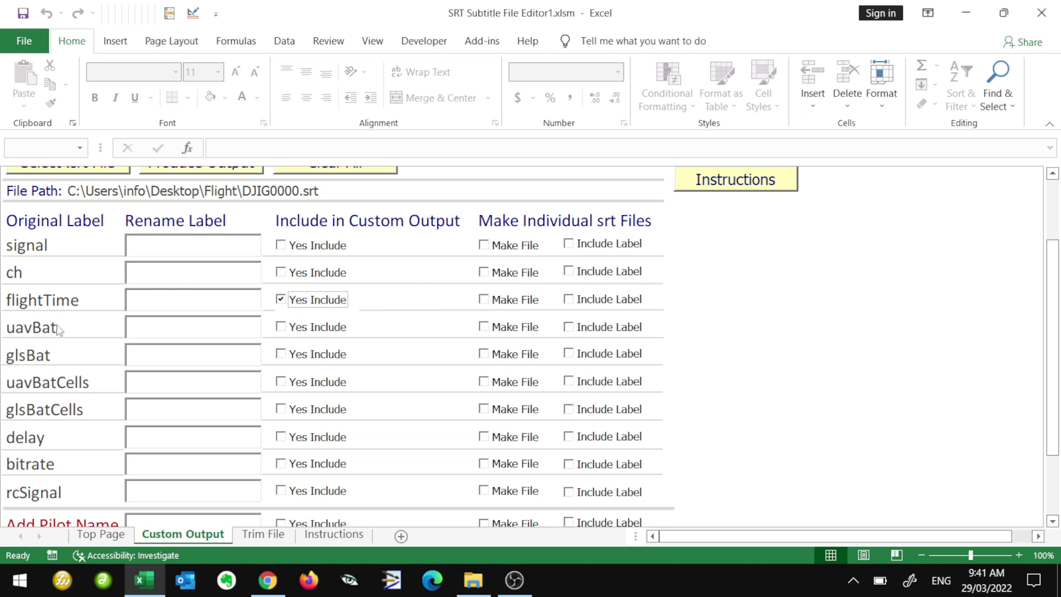
left_click(282, 328)
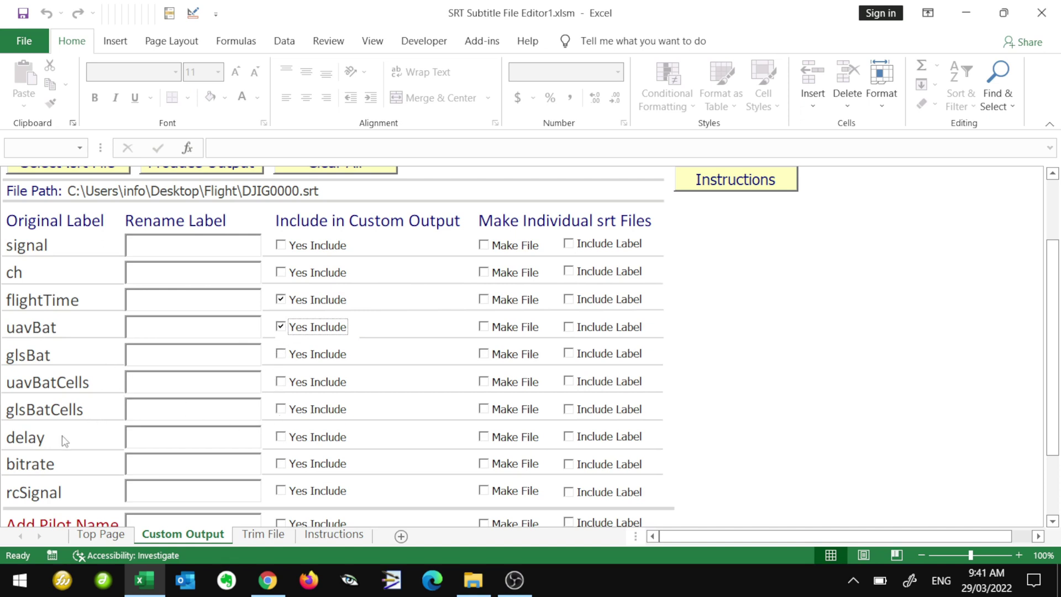
left_click(281, 437)
left_click(282, 463)
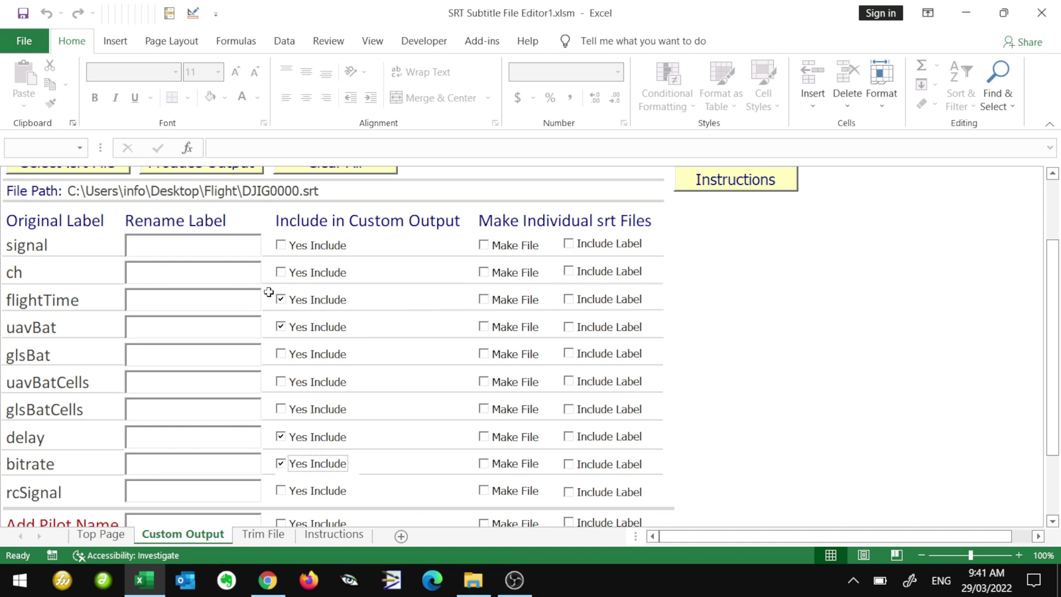
- Rename the flightTime label as FlyTime and the uavBat label as AvCell
left_click(195, 300)
left_click(30, 309)
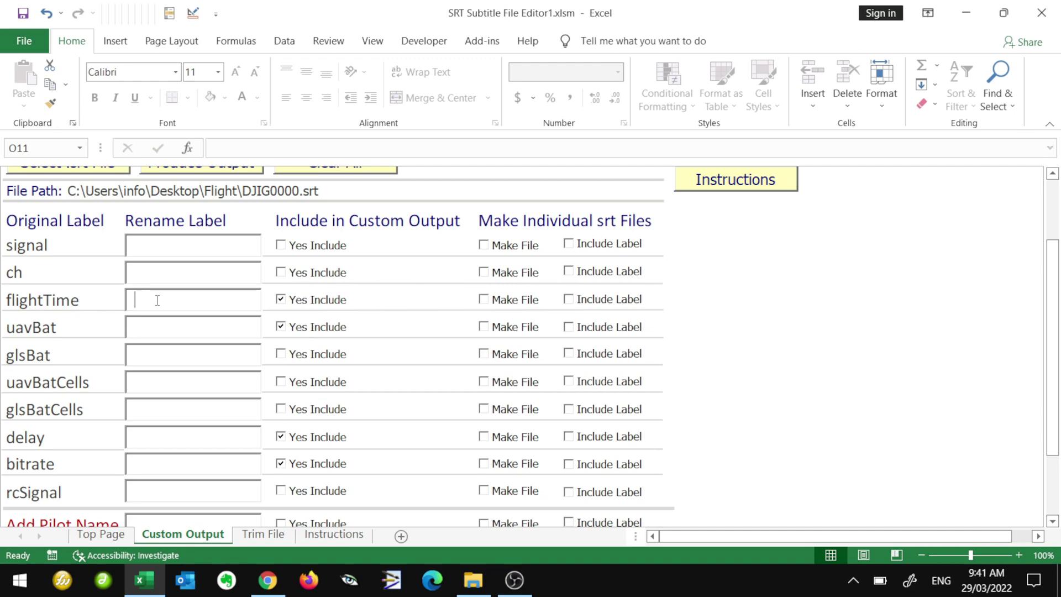
type("FlyTime")
left_click(165, 326)
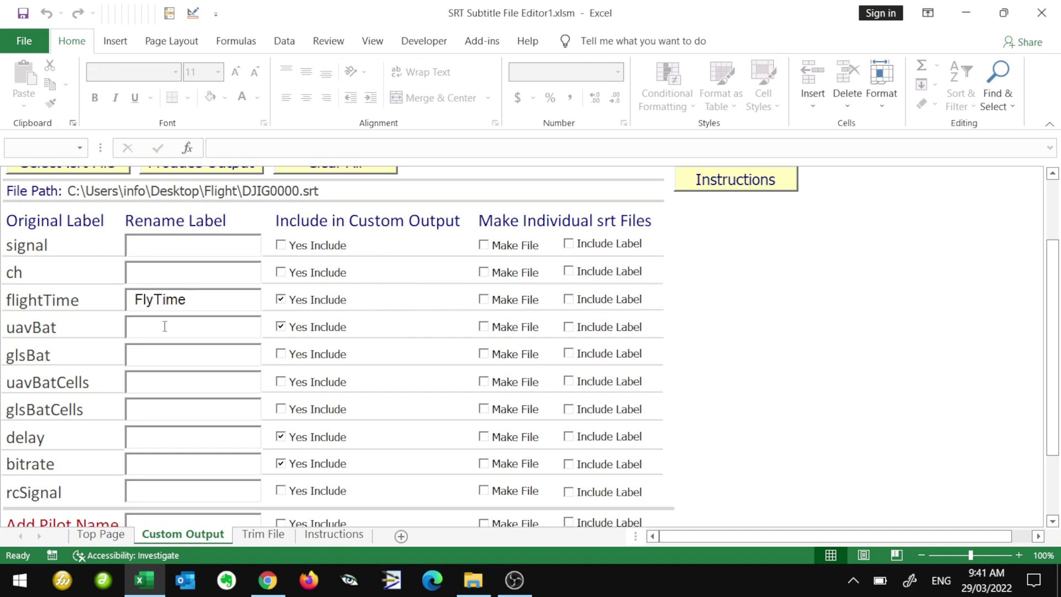
type("AvCell")
- Enable converting uavBat voltage to average cell voltage and flightTime to minutes and seconds
scroll(371, 318, "down", 2)
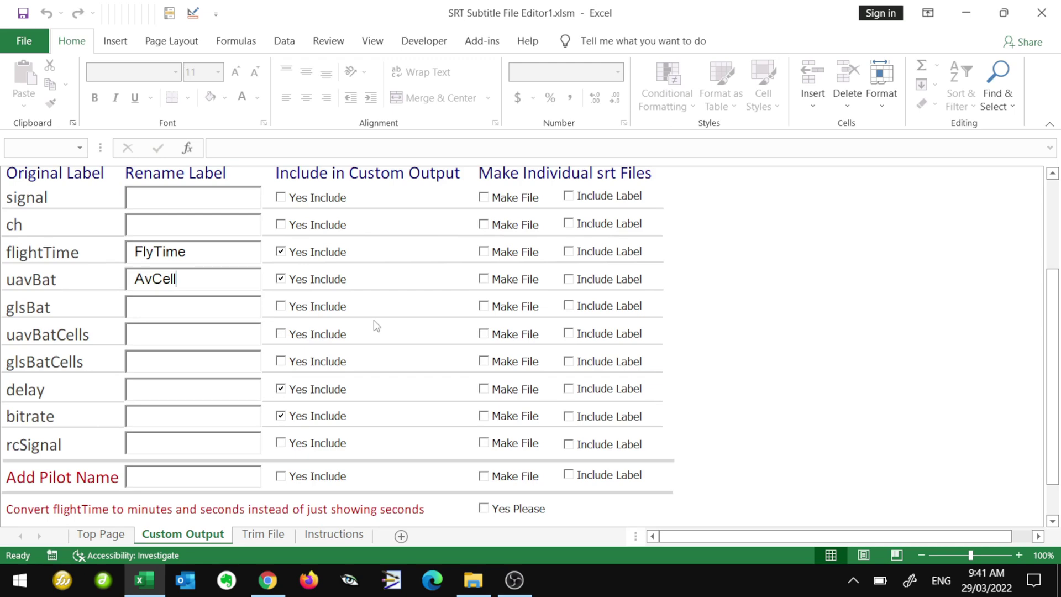
scroll(373, 319, "down", 1)
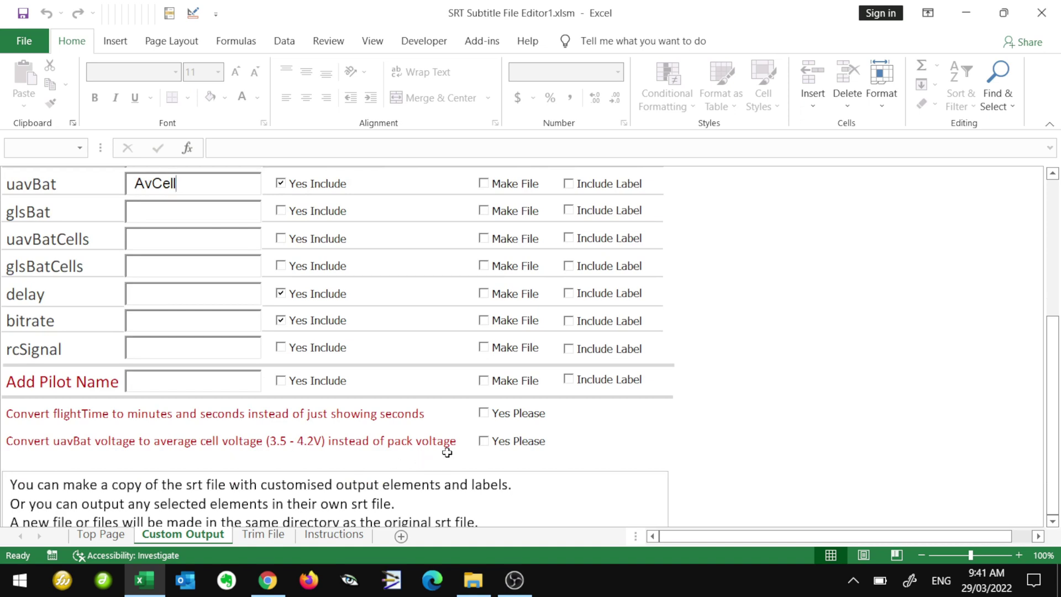
left_click(486, 442)
left_click(484, 414)
scroll(408, 433, "up", 4)
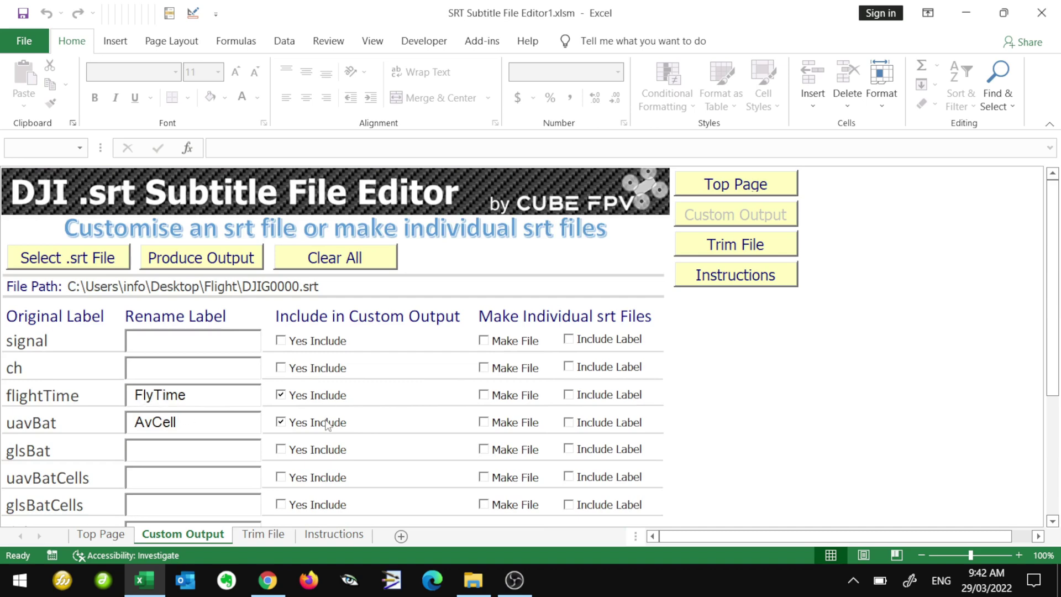
- Rename the delay label as Delay and the bitrate label as Bitrate
scroll(326, 422, "down", 2)
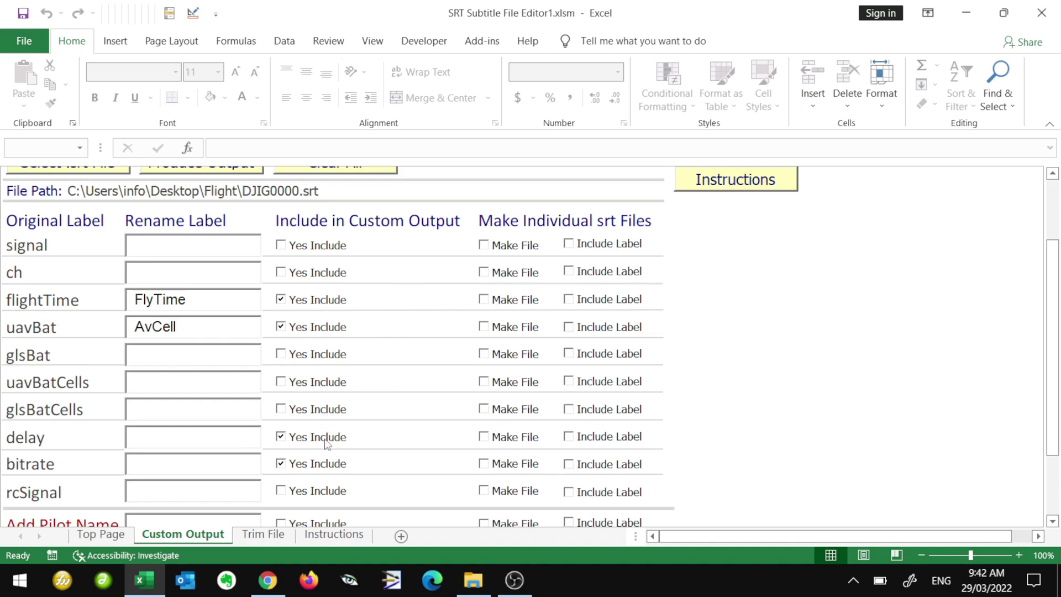
left_click(164, 439)
left_click(138, 438)
type("Delay")
left_click(144, 466)
type("Bitrate")
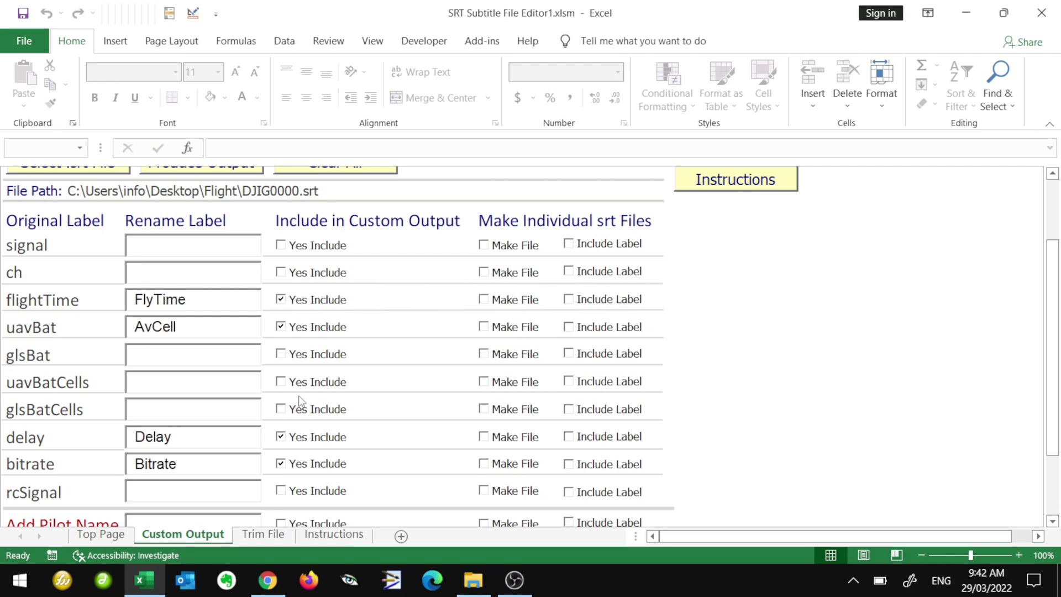
- Enter CubeFPV as the pilot name
scroll(469, 351, "down", 1)
scroll(469, 351, "down", 1)
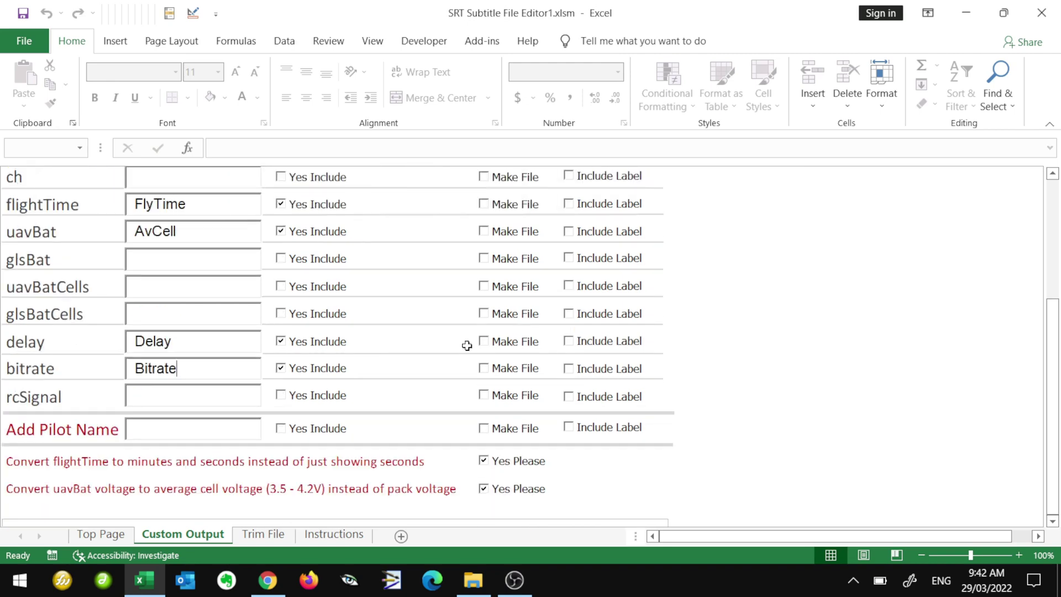
scroll(436, 370, "down", 1)
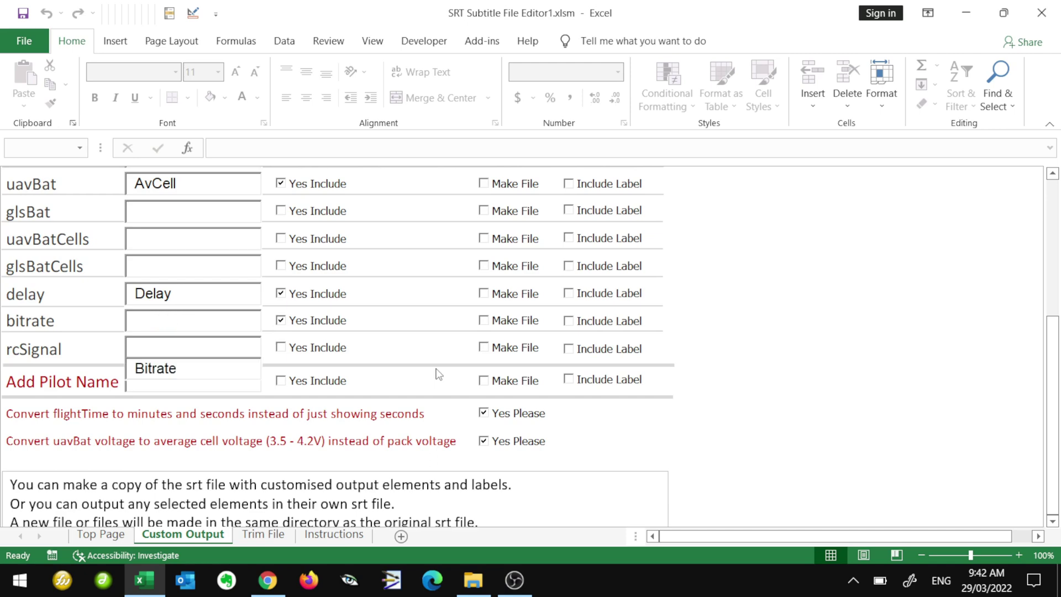
scroll(436, 370, "up", 1)
left_click(151, 430)
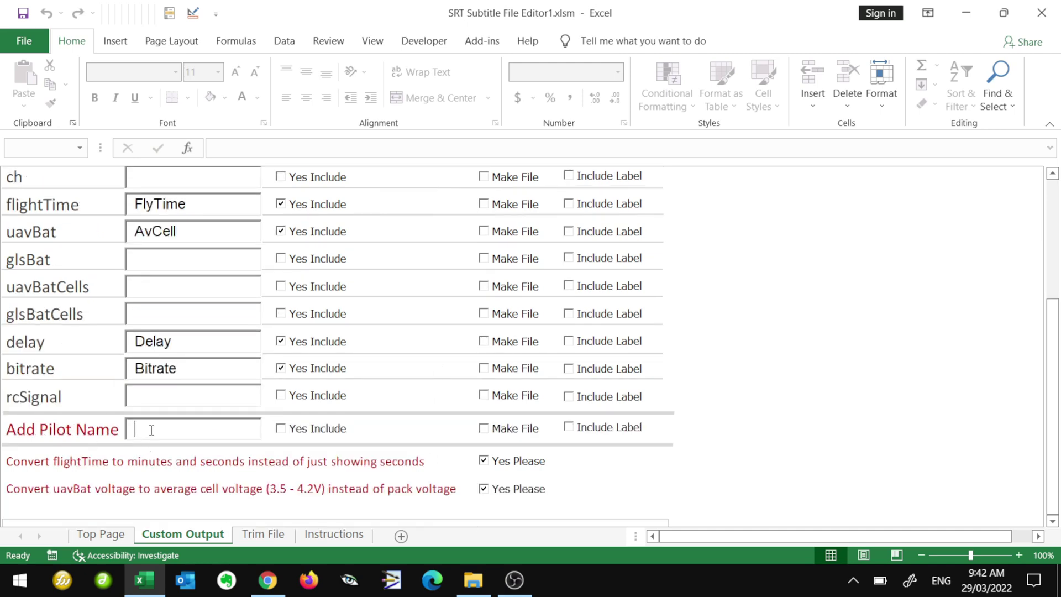
type("CubeFPV")
- Produce the custom srt output from the selected elements and dismiss the completion message
scroll(312, 389, "up", 1)
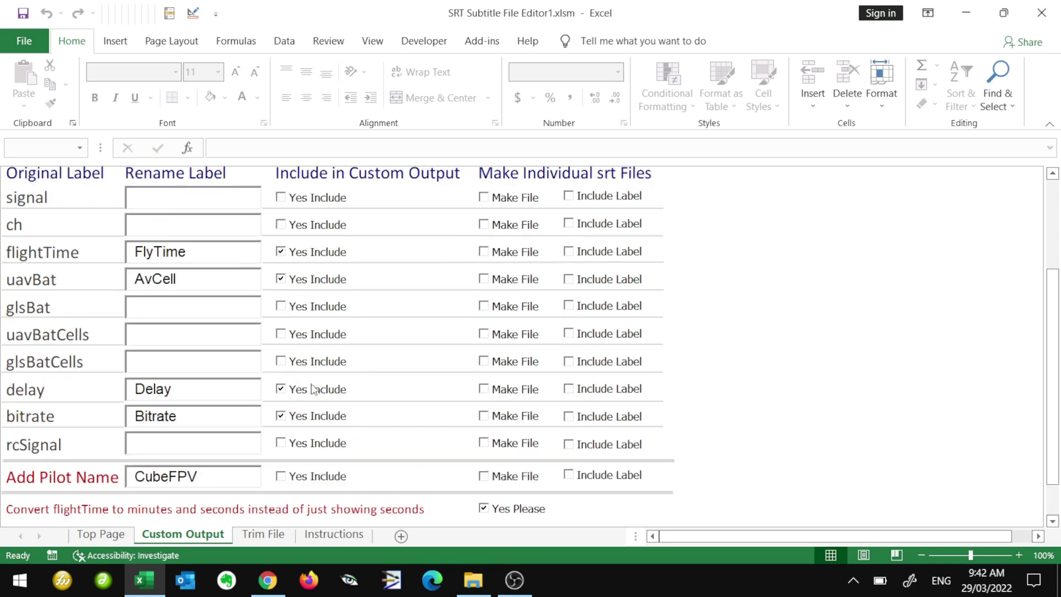
scroll(411, 391, "up", 2)
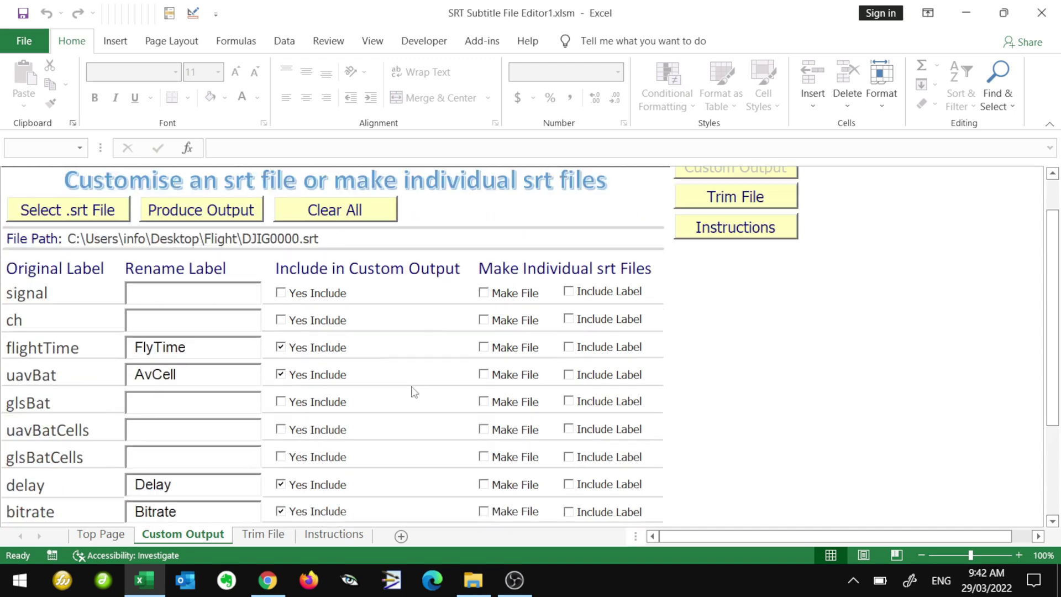
left_click(214, 214)
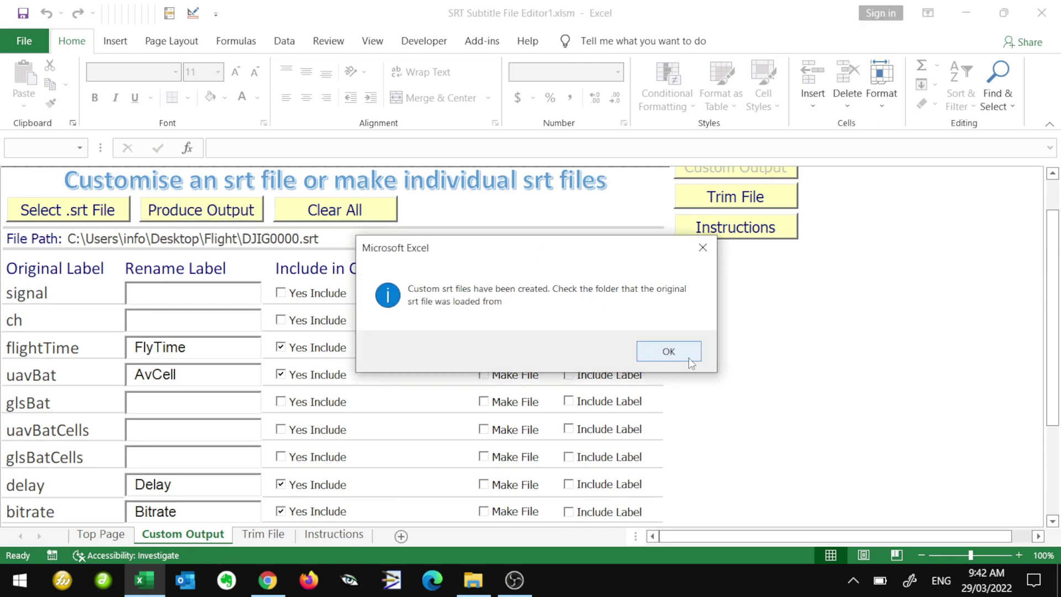
left_click(688, 357)
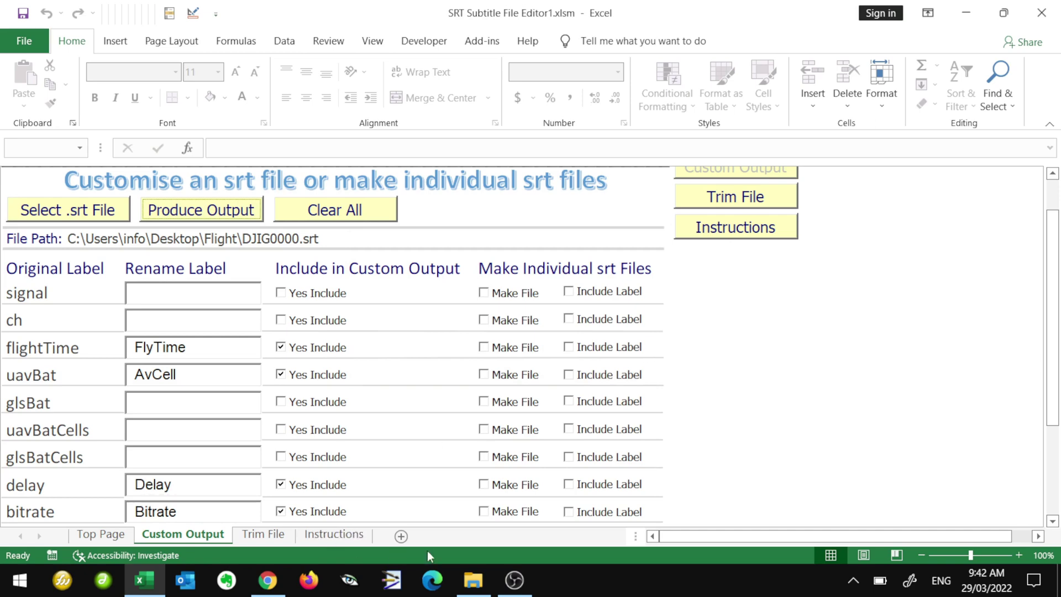
- In File Explorer, open Custom SRT Output.srt from the desktop's Flight folder, examine its subtitle entries and close it
left_click(473, 580)
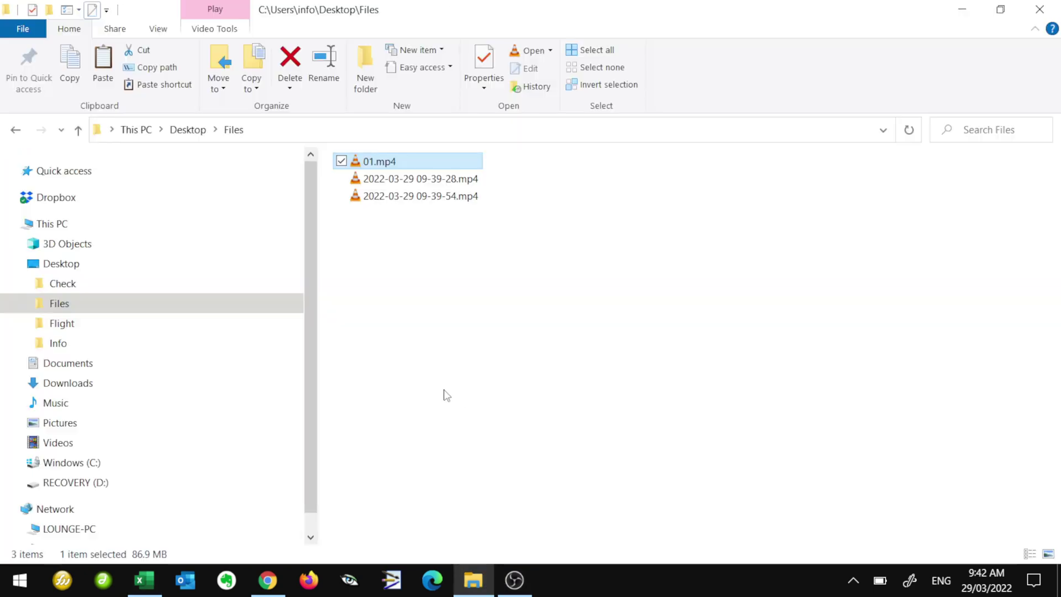
left_click(141, 323)
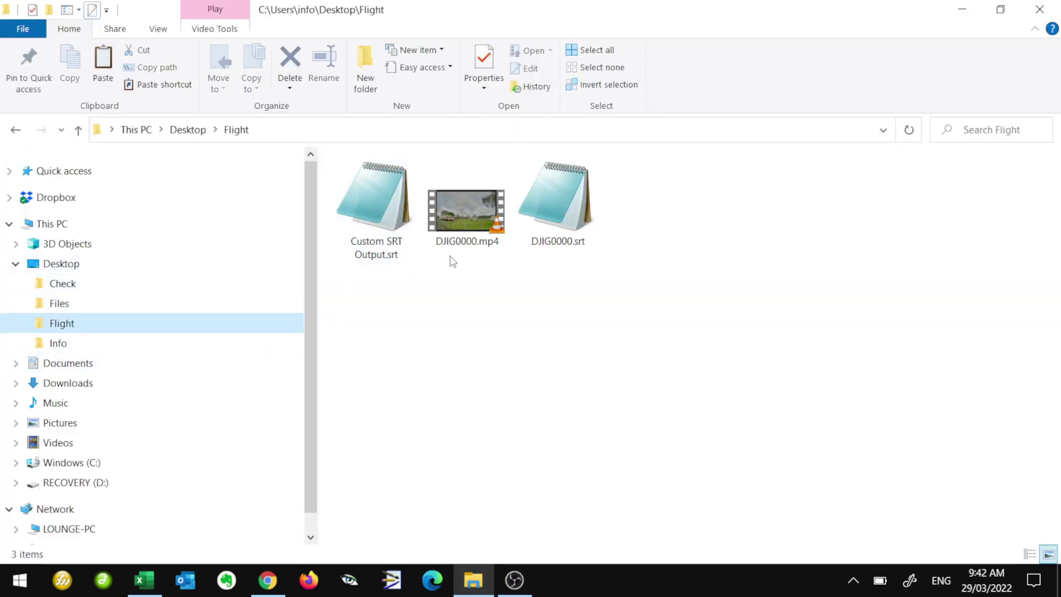
double_click(553, 241)
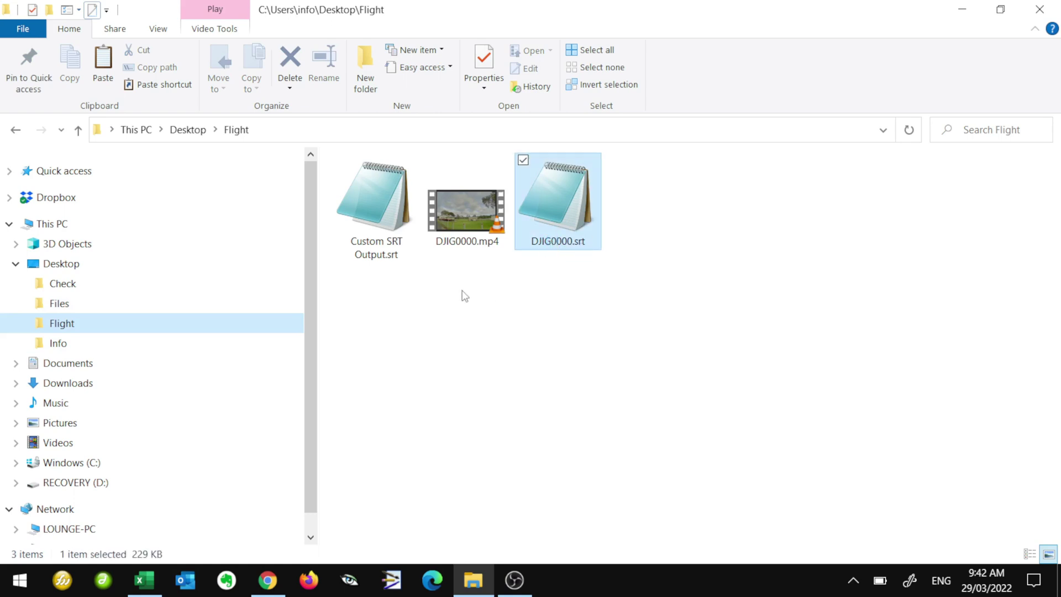
double_click(372, 255)
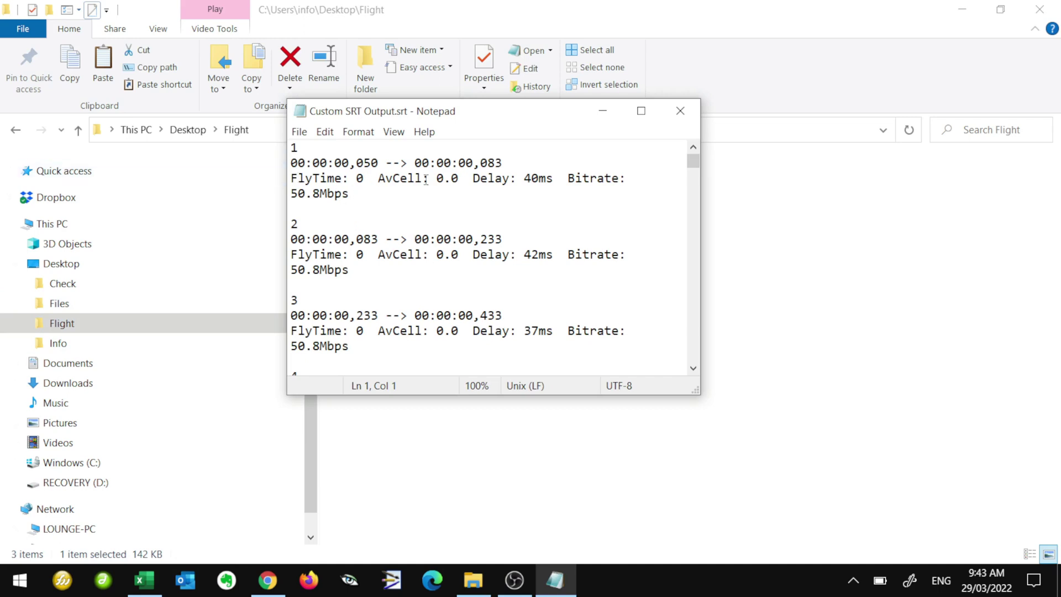
left_click(680, 110)
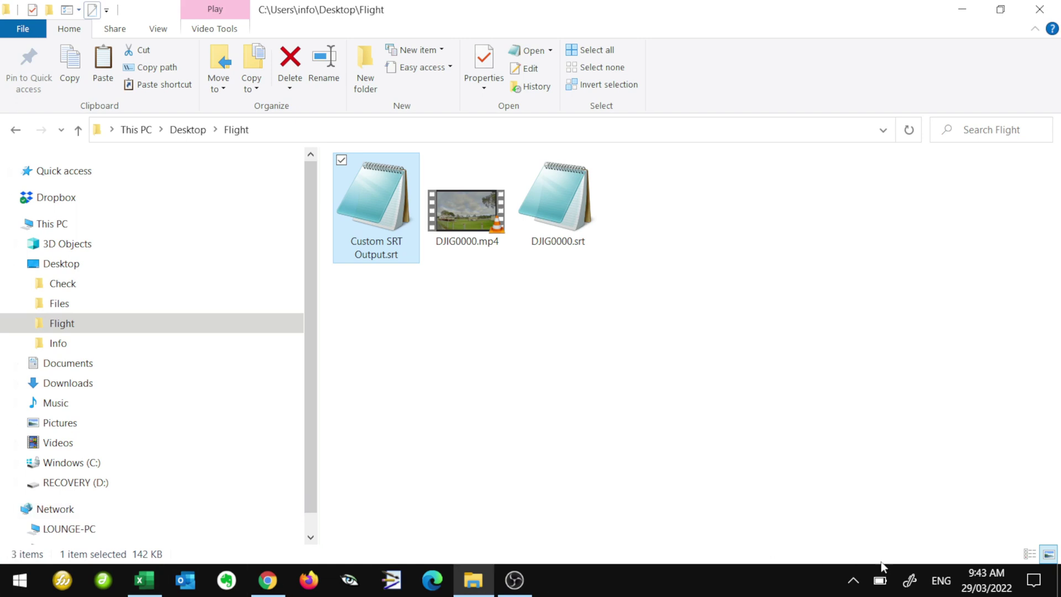
- Open Project 3.vproj from the desktop in VSDC Video Editor and add the Flight folder's DJIG0000.mp4 from the cursor position on a new layer
left_click(1048, 581)
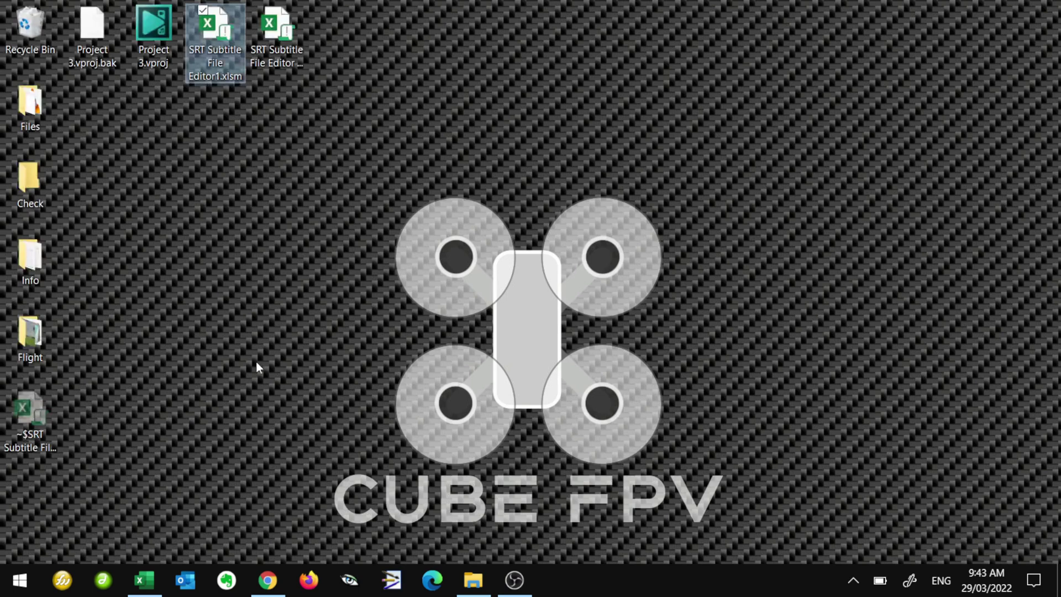
left_click(154, 37)
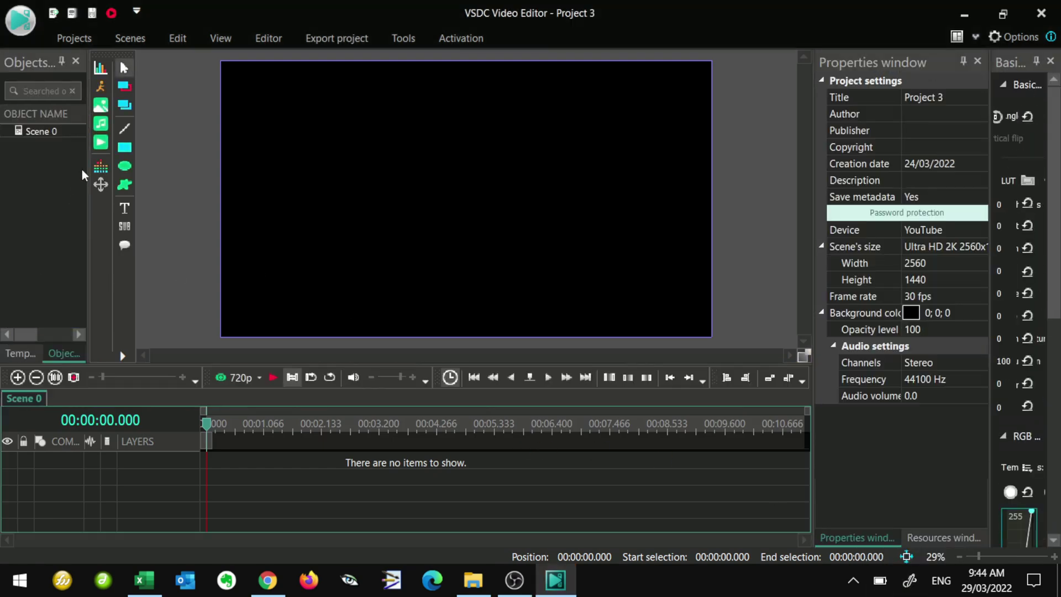
left_click(101, 142)
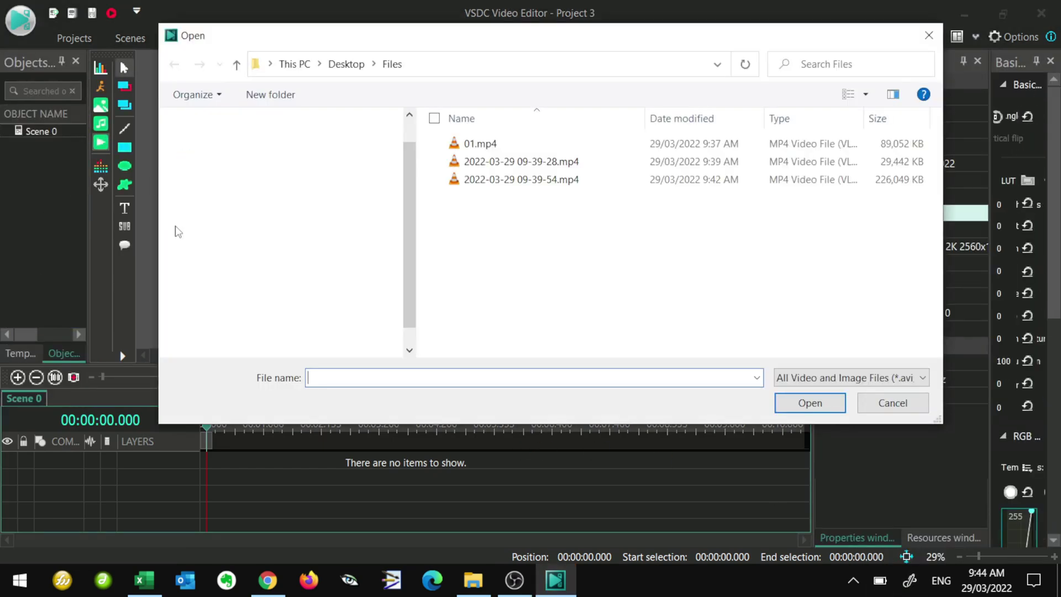
left_click(360, 61)
double_click(458, 154)
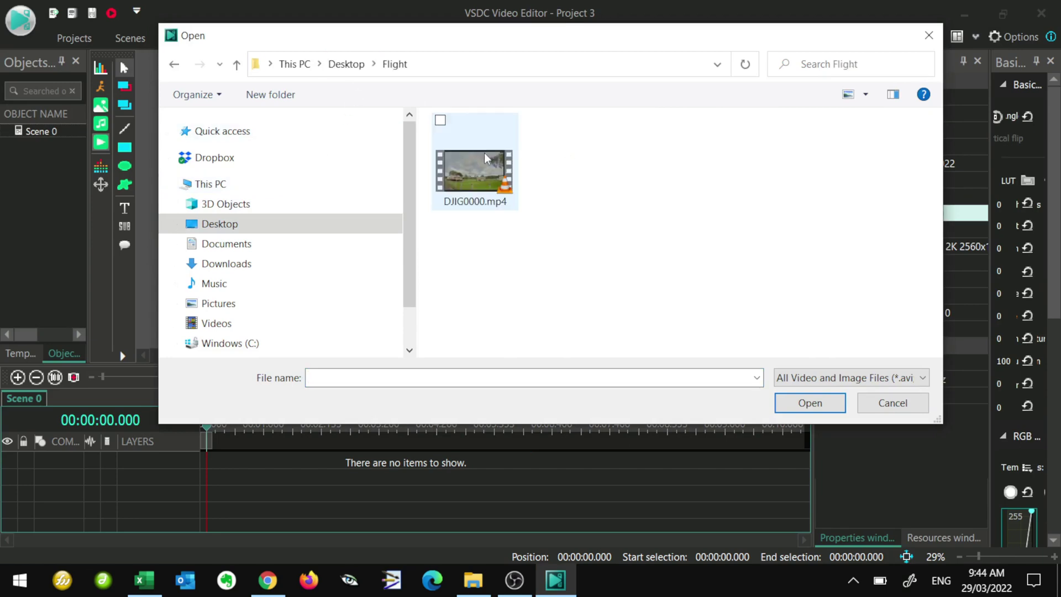
left_click(484, 193)
left_click(811, 403)
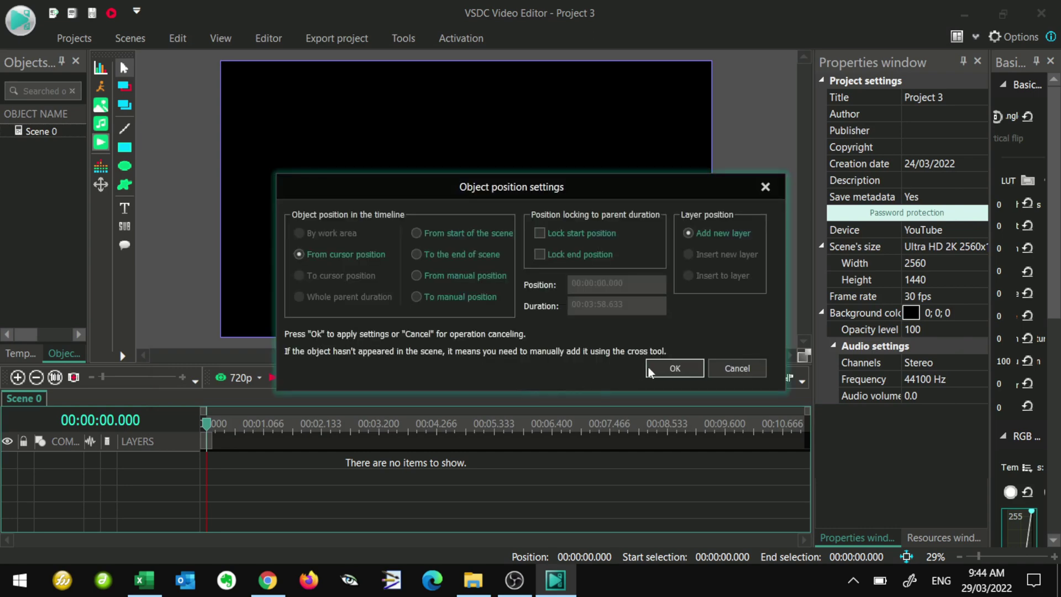
left_click(674, 367)
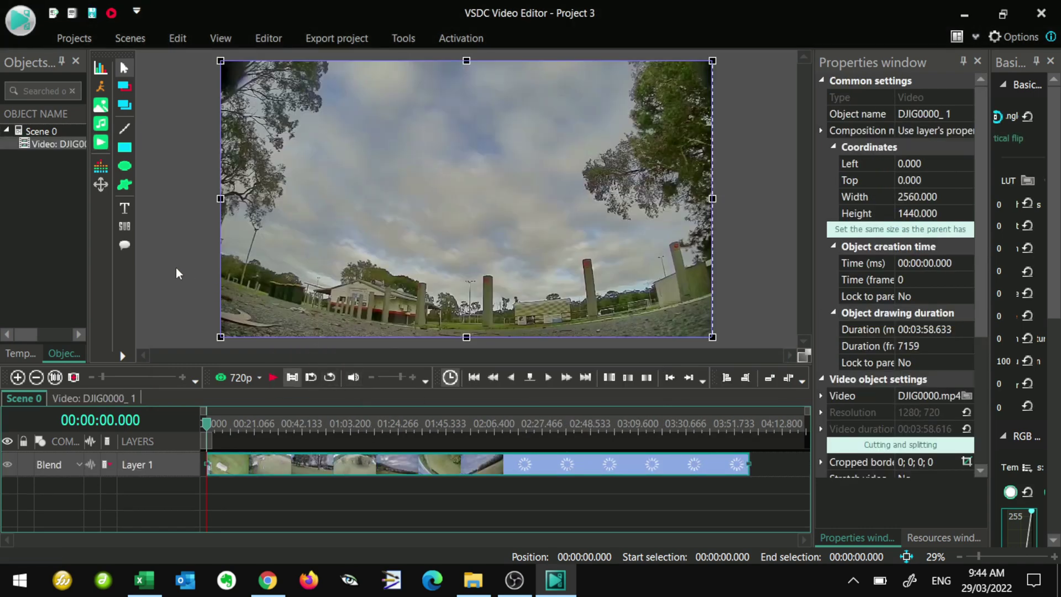
- Add Custom SRT Output.srt as subtitles on a newly inserted layer, with a box about 2531 by 93 across the lower part of the frame
left_click(124, 226)
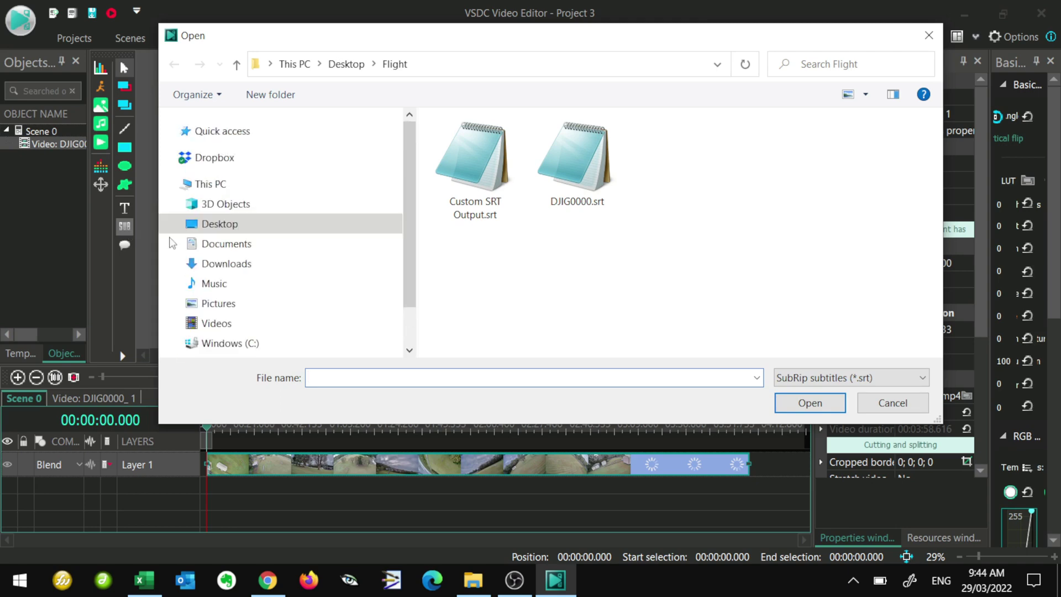
left_click(478, 215)
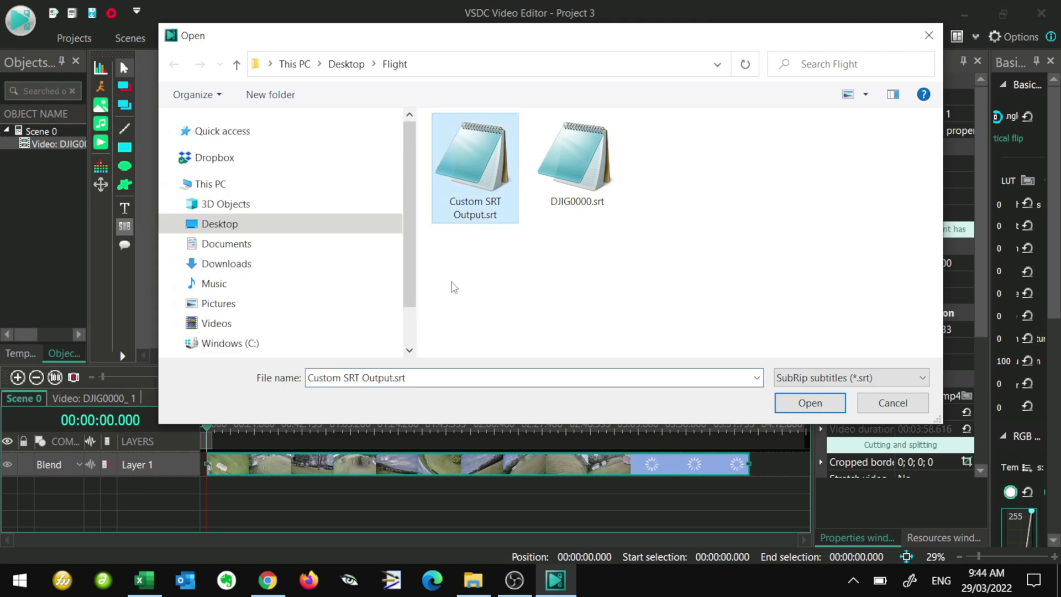
left_click(810, 402)
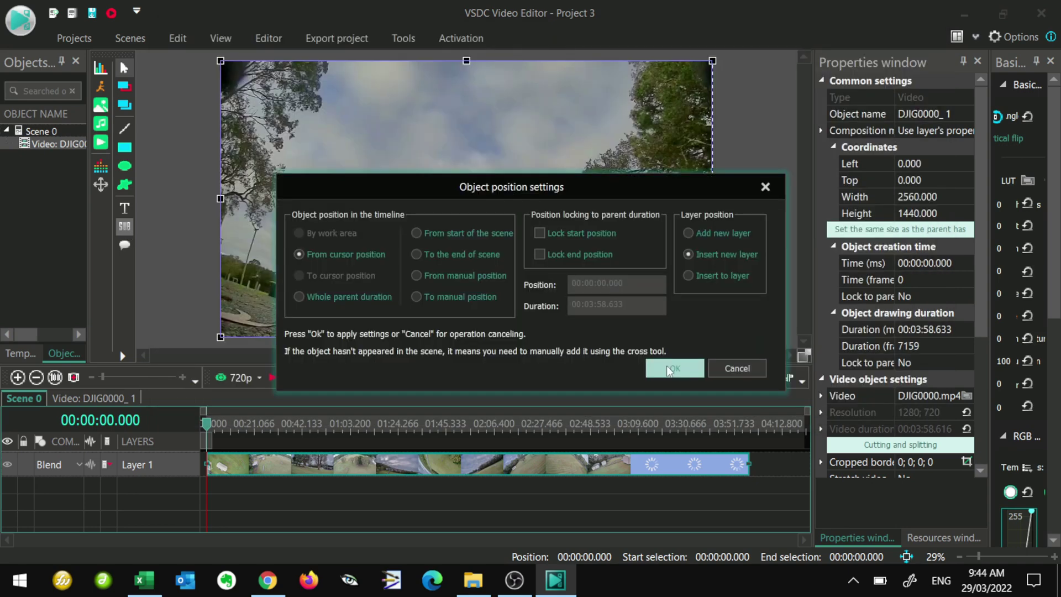
left_click(670, 368)
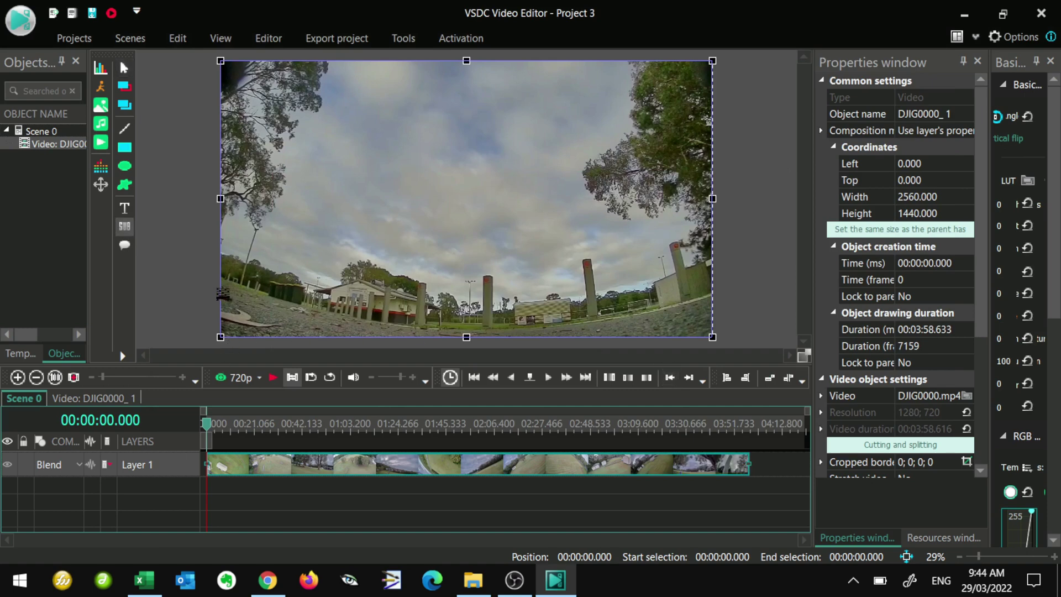
left_click_drag(223, 297, 710, 314)
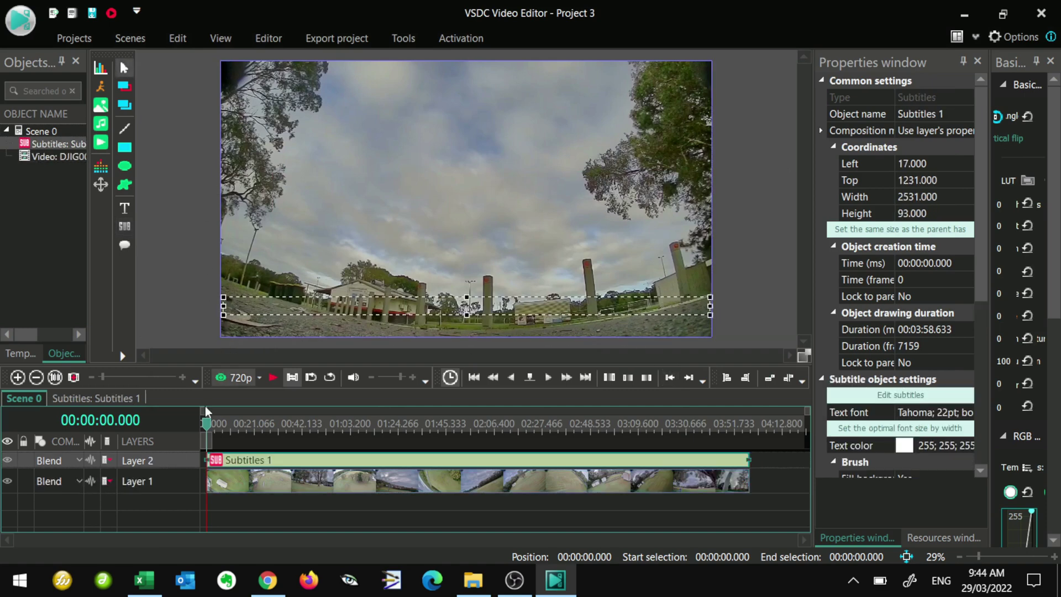
- At 28.5 seconds, narrow the subtitle box to about 1249 wide, with its left coordinate at about 510
left_click_drag(211, 420, 271, 423)
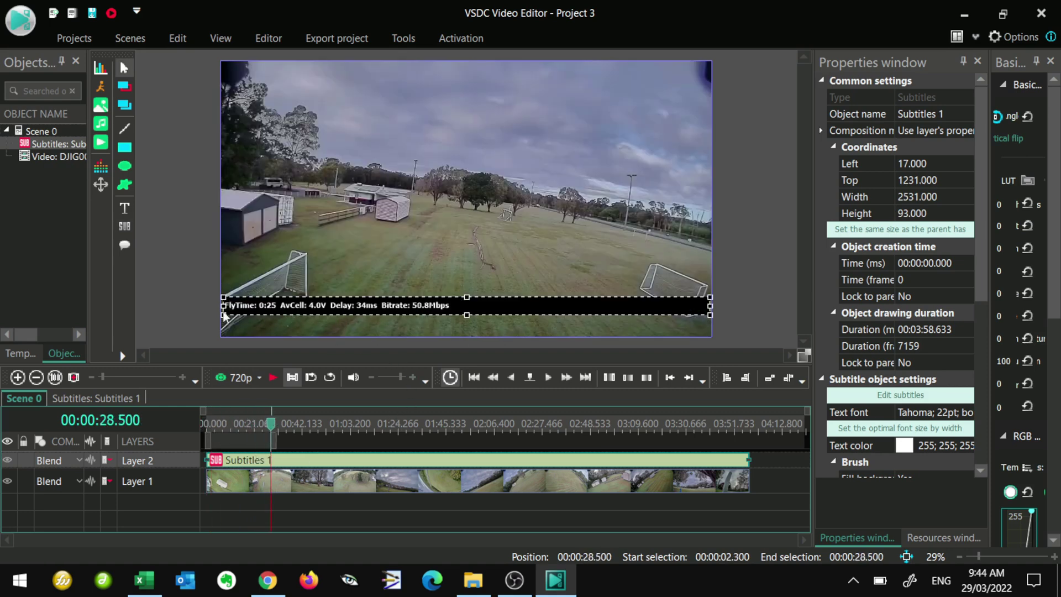
left_click_drag(222, 305, 318, 305)
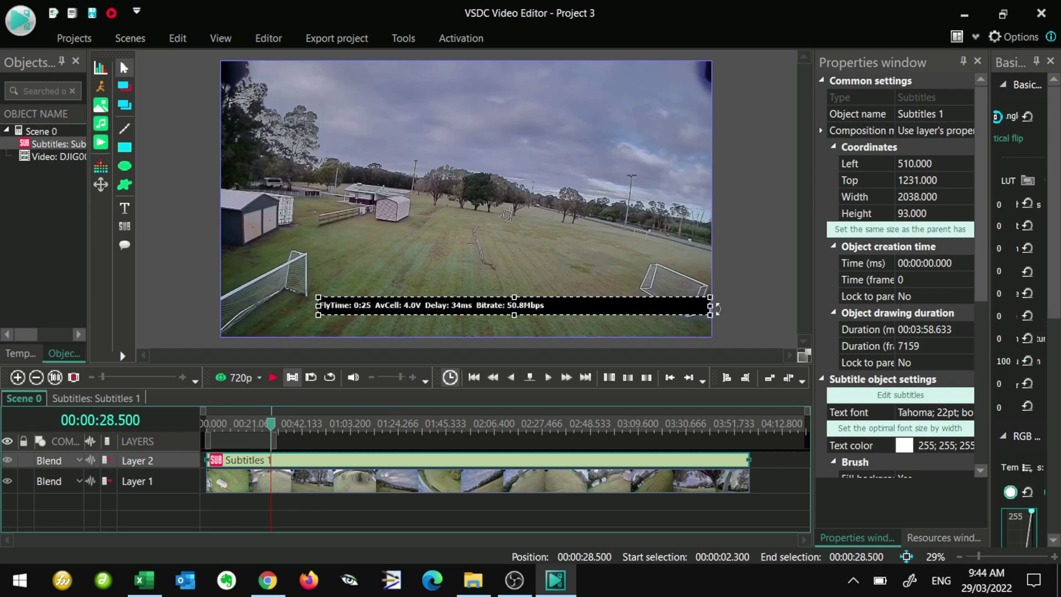
left_click_drag(711, 315, 558, 315)
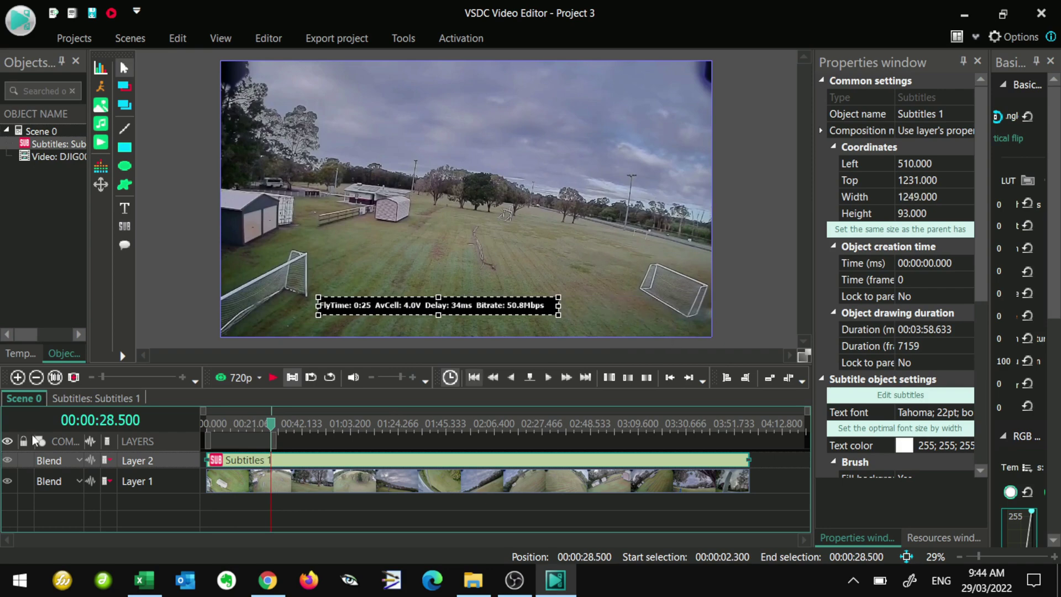
- Preview the scene at 720p, check the subtitle overlay in an early and a late part of the flight, and close the preview
left_click(243, 379)
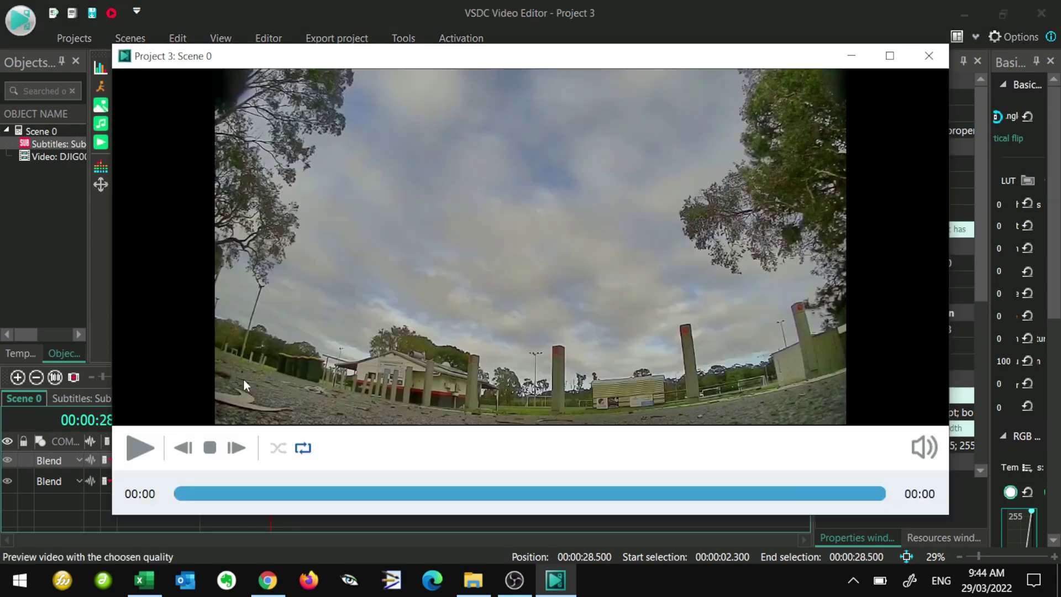
left_click(277, 358)
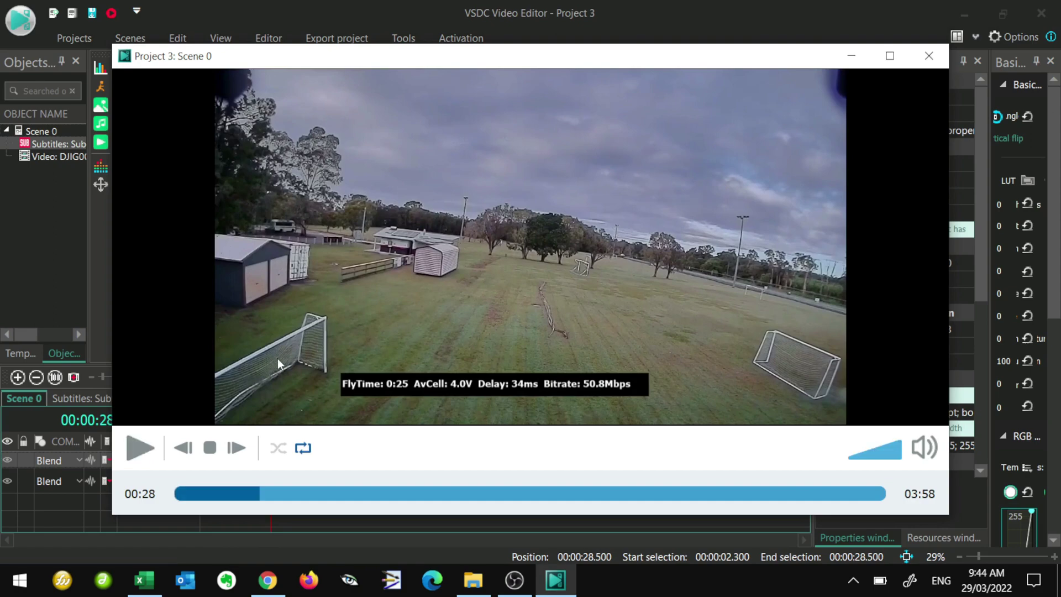
left_click(142, 448)
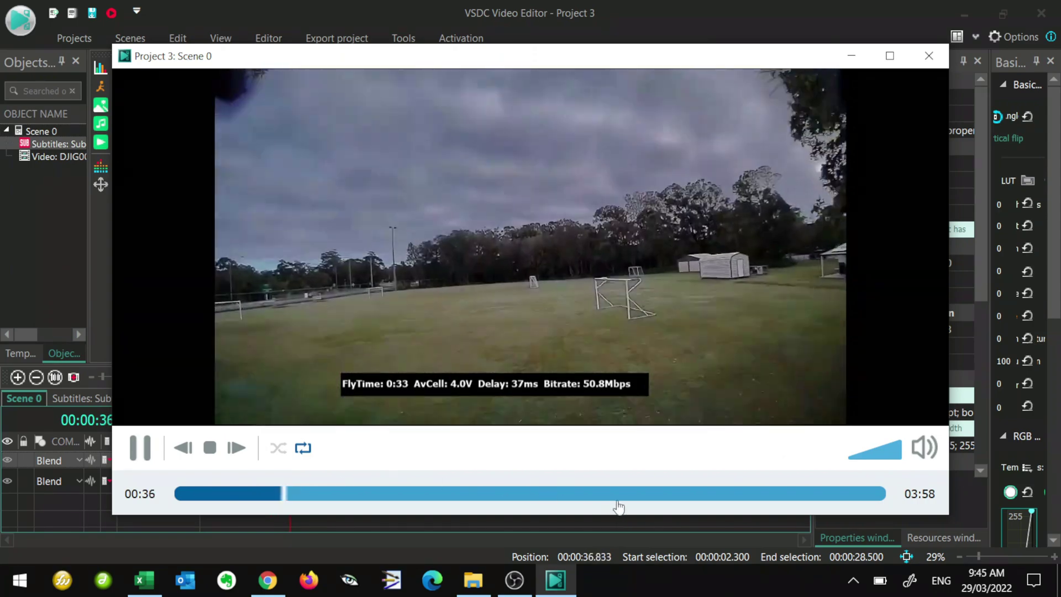
left_click(623, 498)
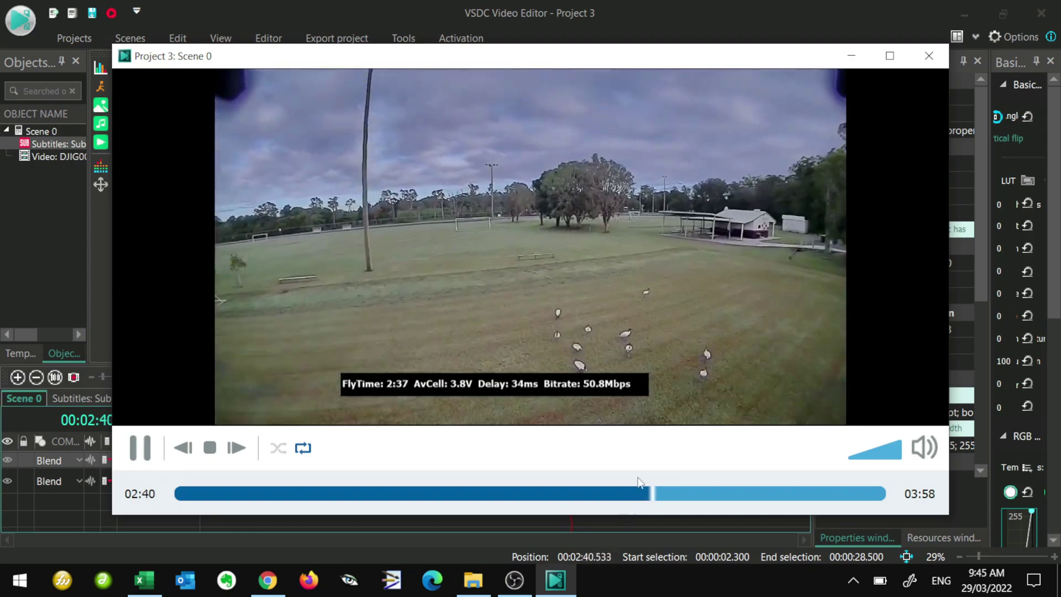
left_click(928, 55)
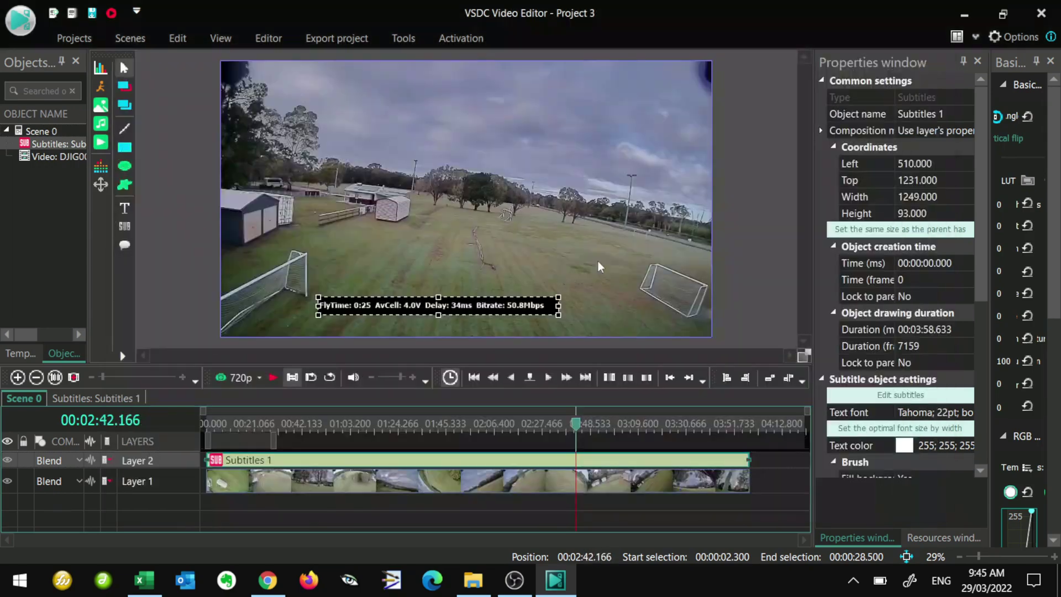
- Delete the subtitles object from the scene and minimise the video editor
key("Delete")
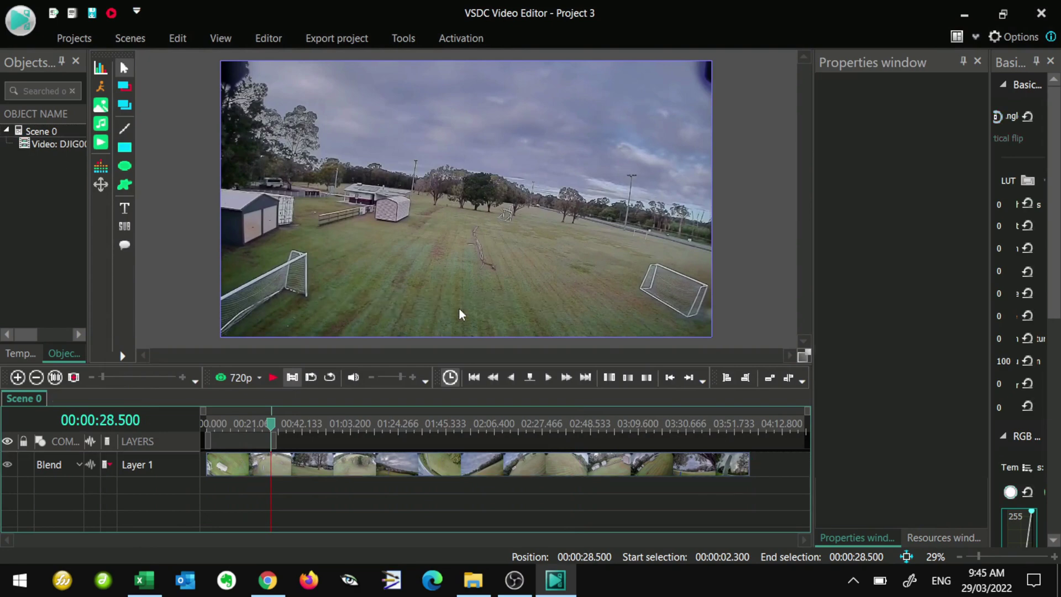
left_click(554, 579)
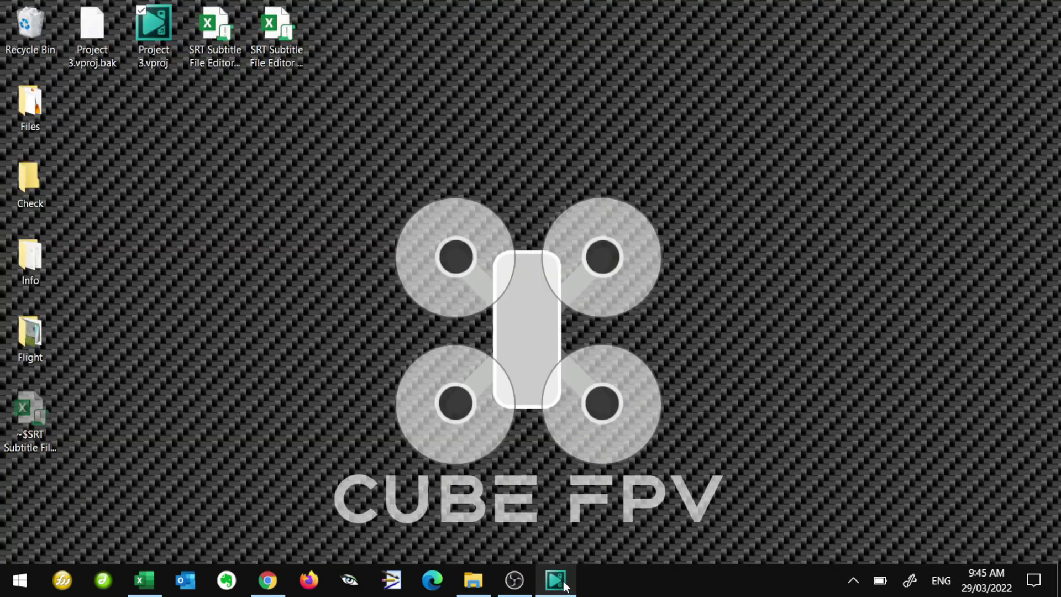
- Switch to the Excel subtitle editor and exclude flightTime, uavBat, delay and bitrate from the custom output
left_click(145, 580)
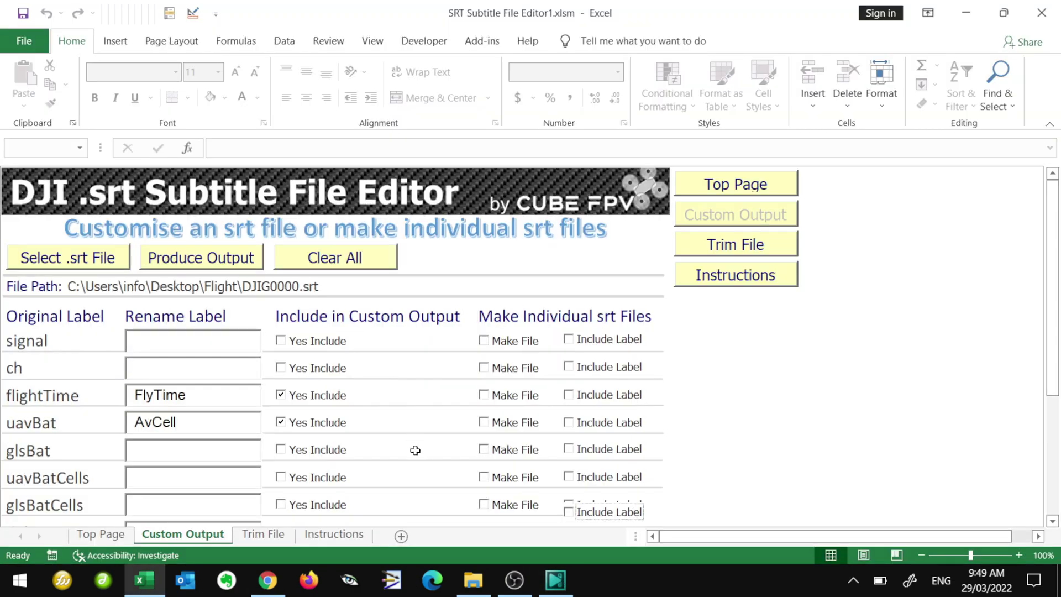
scroll(415, 450, "down", 1)
left_click(281, 347)
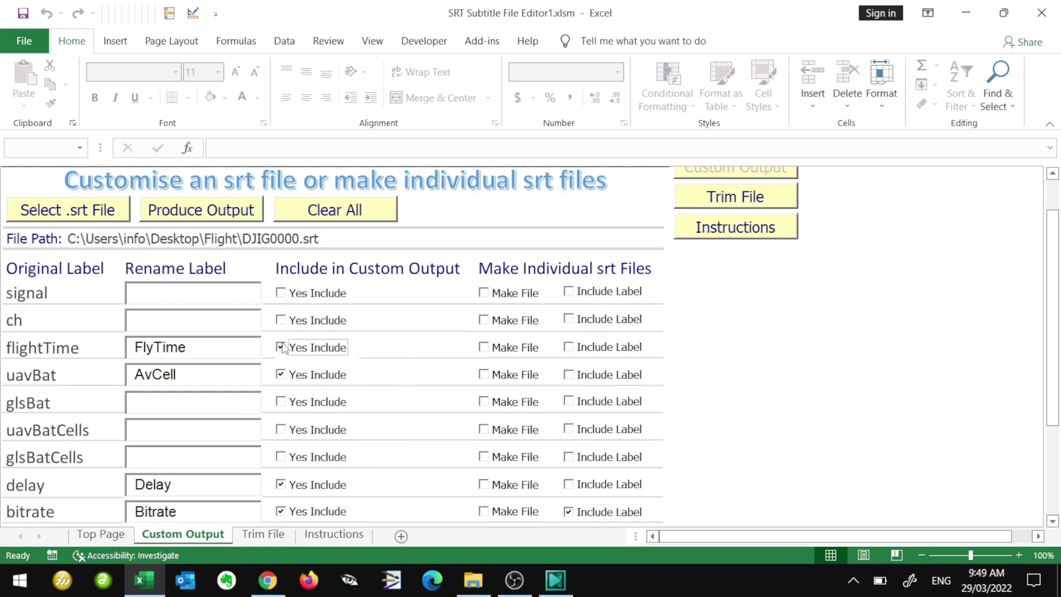
left_click(281, 374)
left_click(281, 484)
left_click(281, 511)
scroll(331, 434, "down", 2)
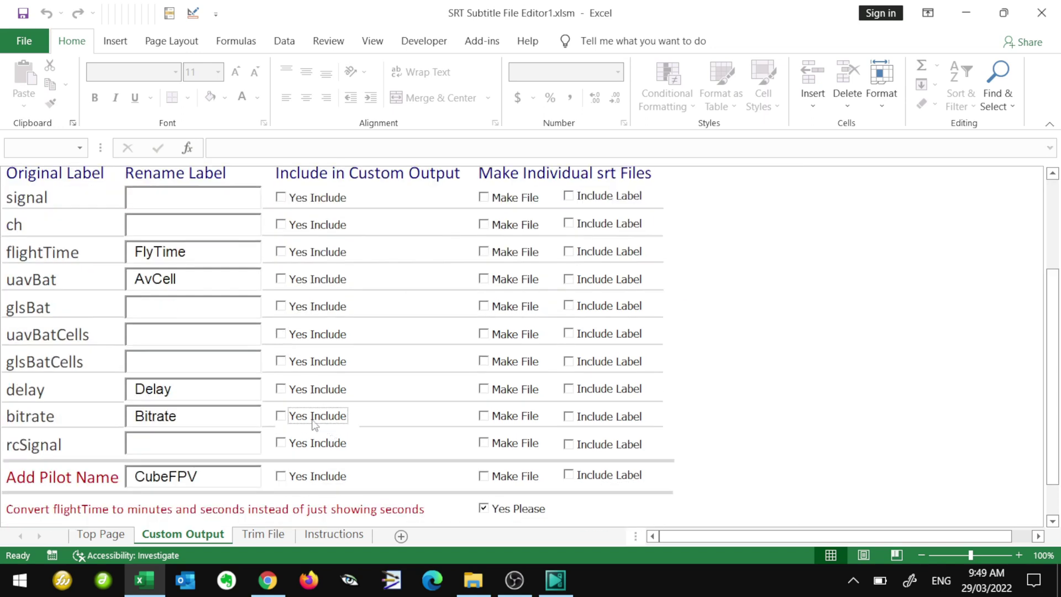
- Enable making individual srt files for flightTime, uavBat, delay and bitrate
scroll(348, 415, "up", 1)
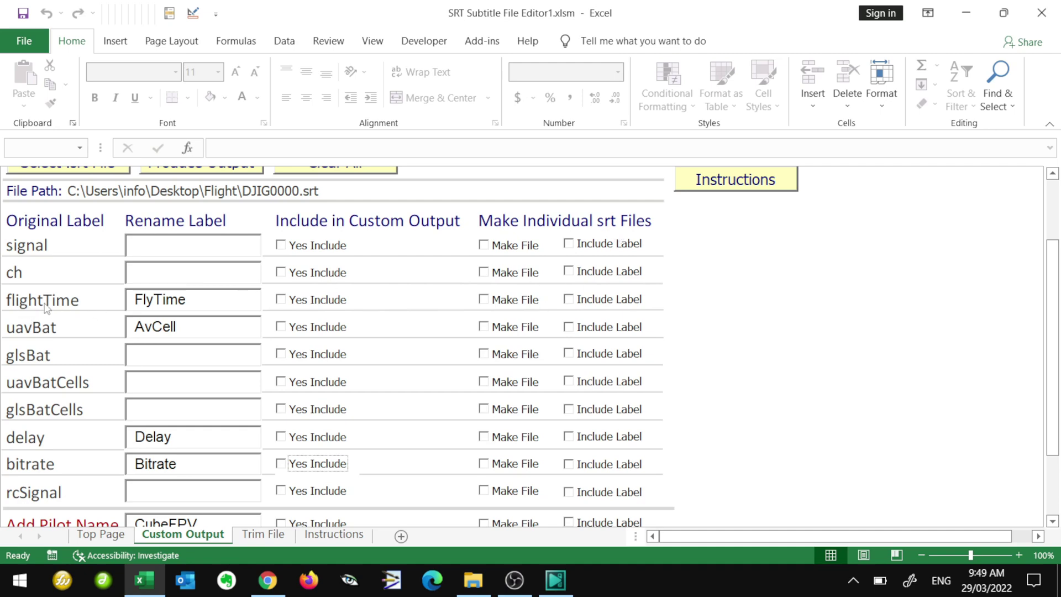
left_click(484, 302)
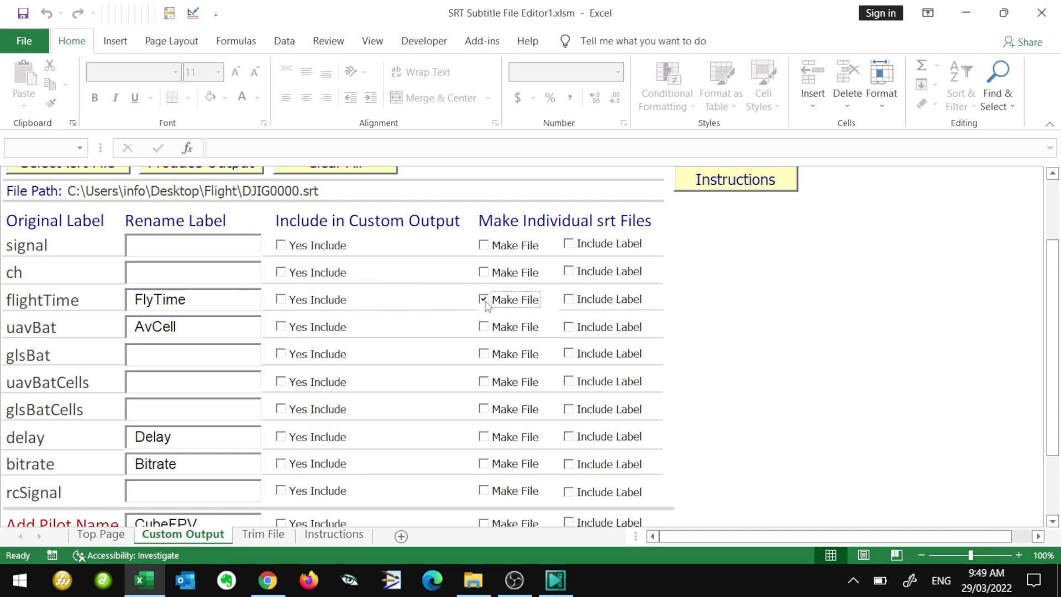
left_click(485, 327)
scroll(509, 391, "down", 1)
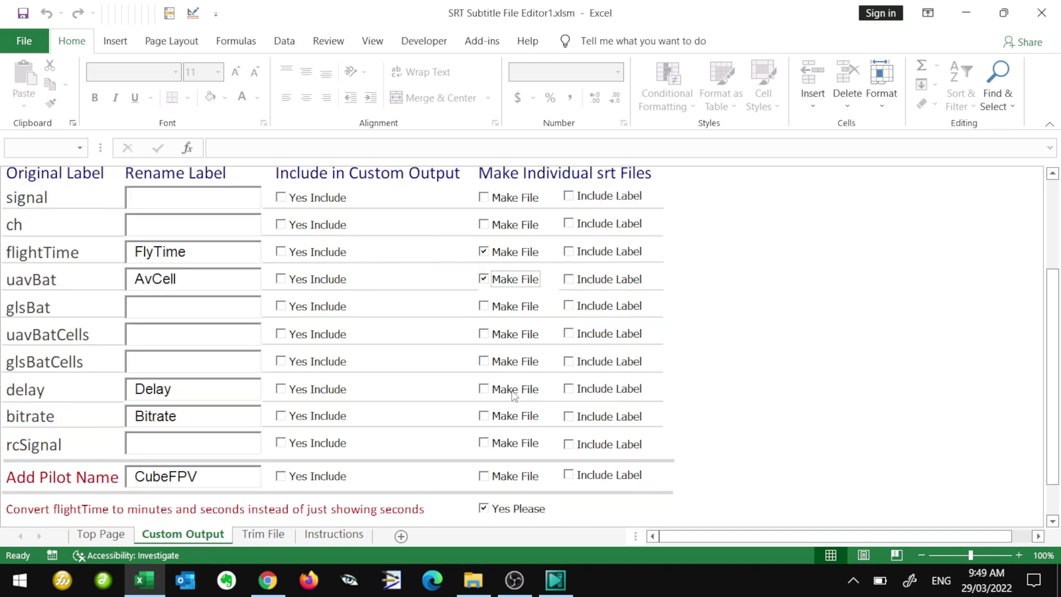
left_click(485, 417)
scroll(550, 415, "up", 1)
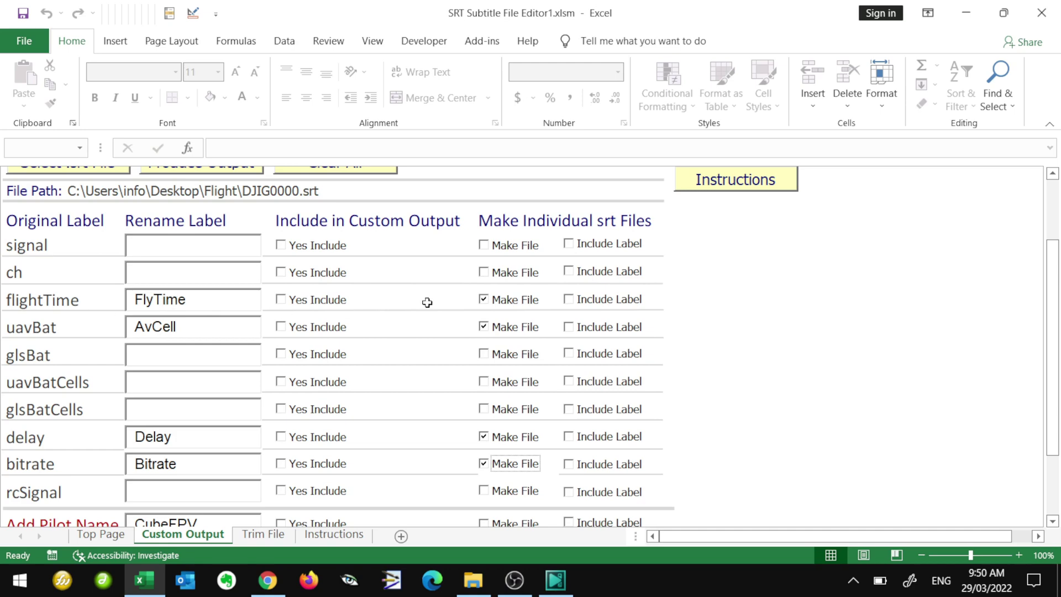
- Include the label in the individual srt files for flightTime, uavBat, delay and bitrate
left_click(569, 300)
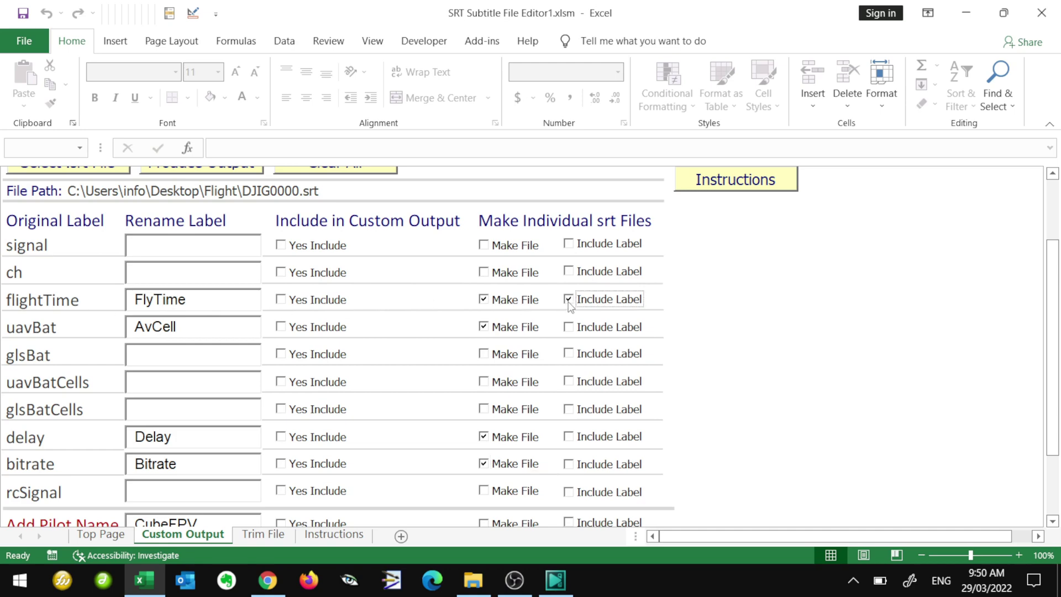
left_click(570, 328)
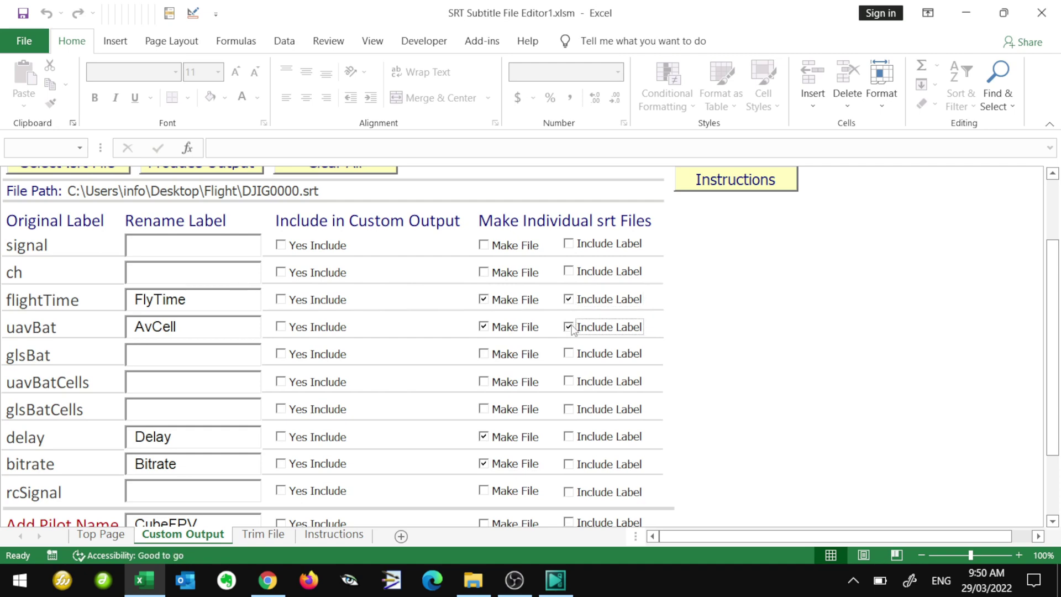
left_click(570, 437)
left_click(571, 466)
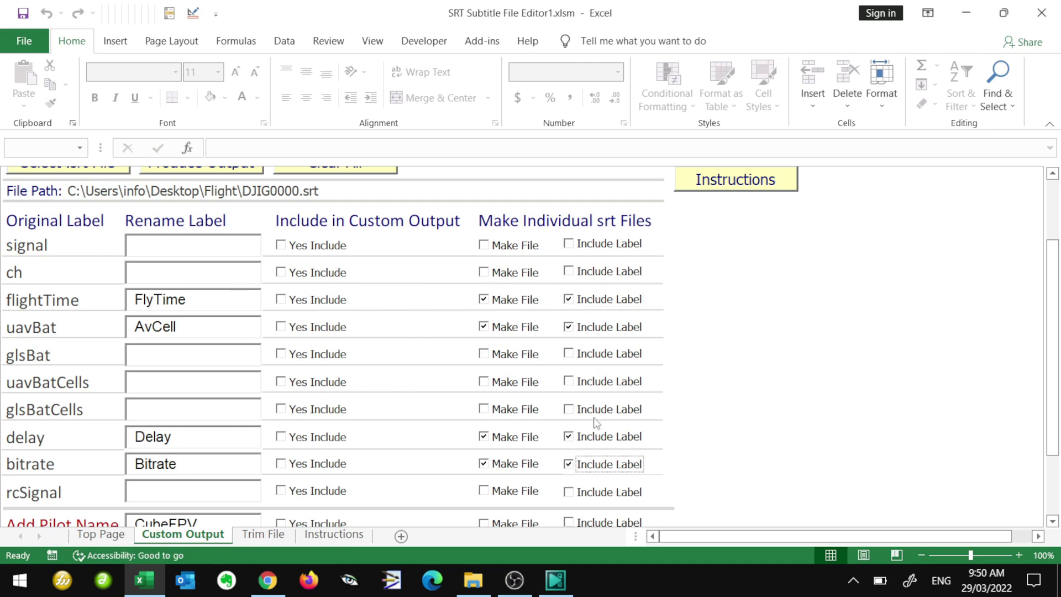
scroll(611, 356, "down", 1)
scroll(611, 356, "down", 1)
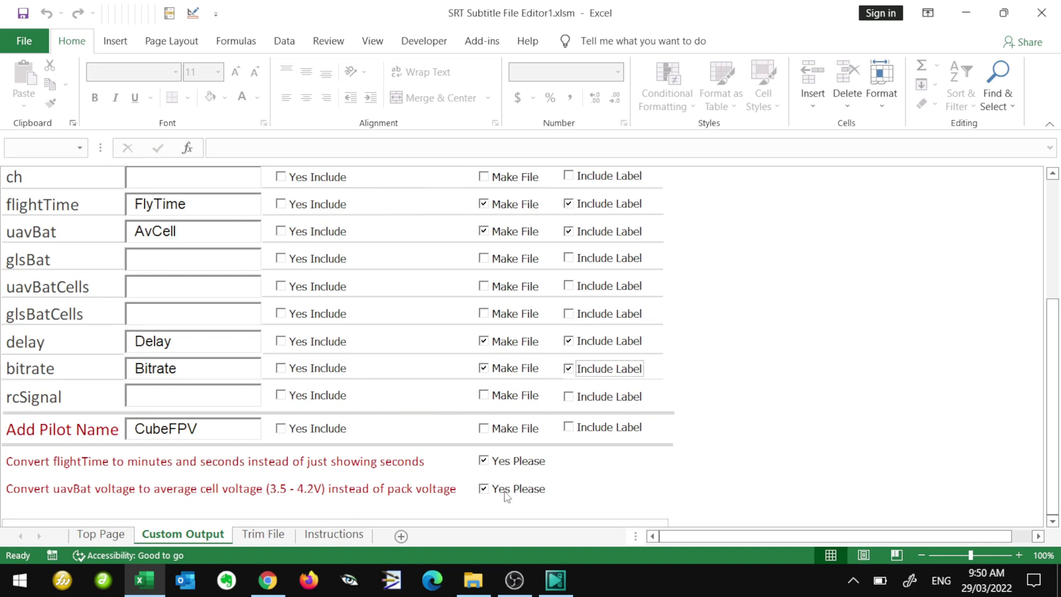
- Leave the pilot name as it is, produce the individual srt files and dismiss the confirmation message
double_click(209, 427)
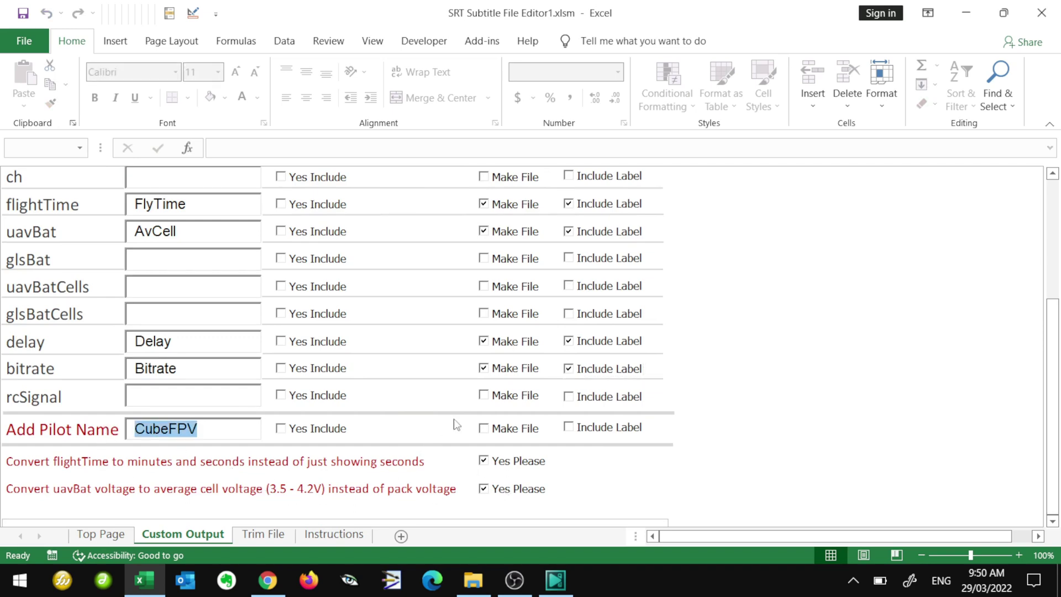
left_click(696, 279)
scroll(695, 278, "up", 1)
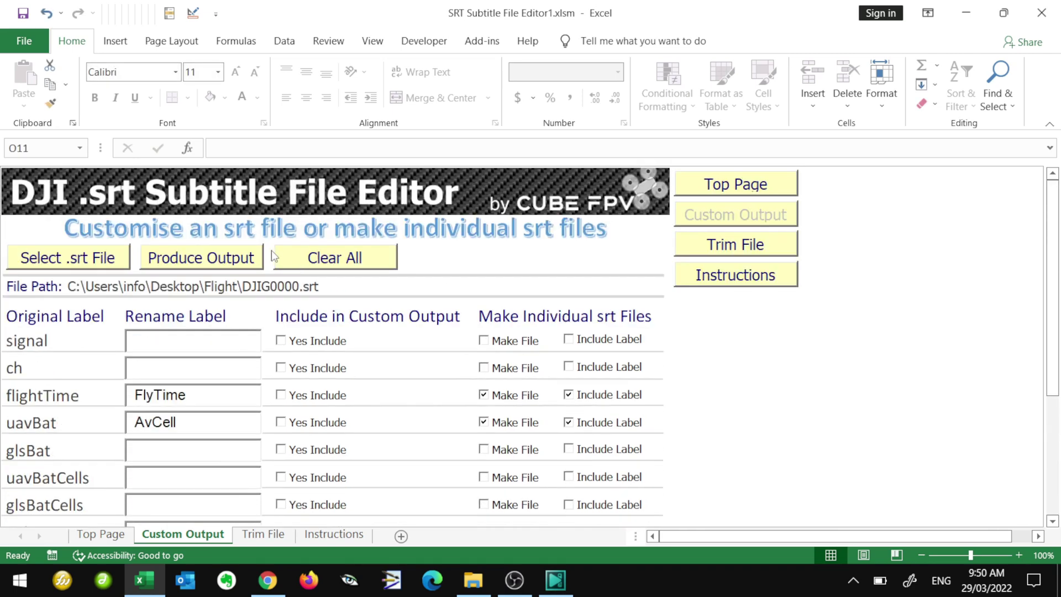
left_click(224, 265)
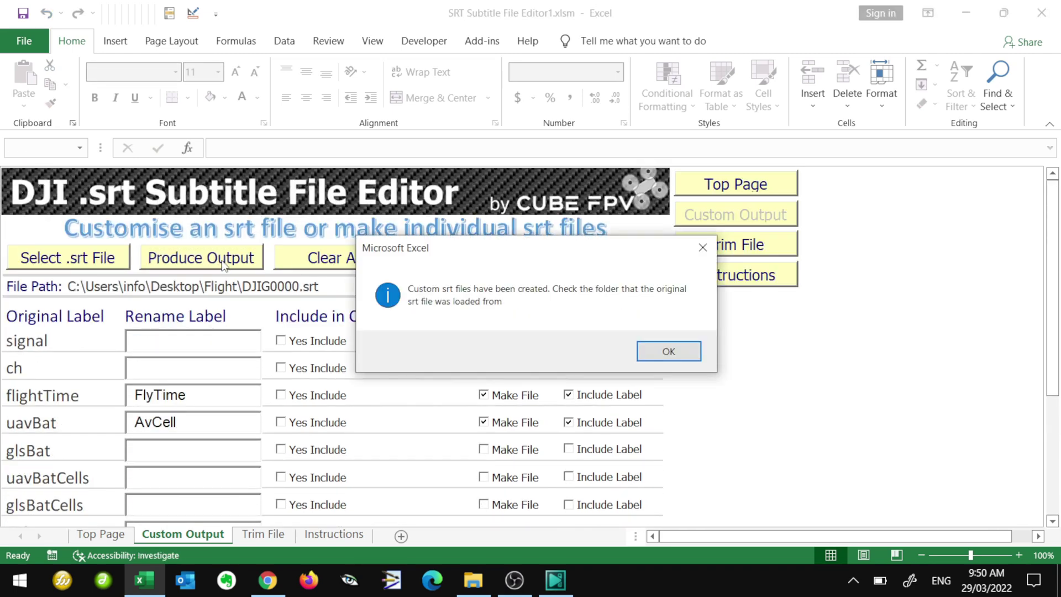
left_click(666, 352)
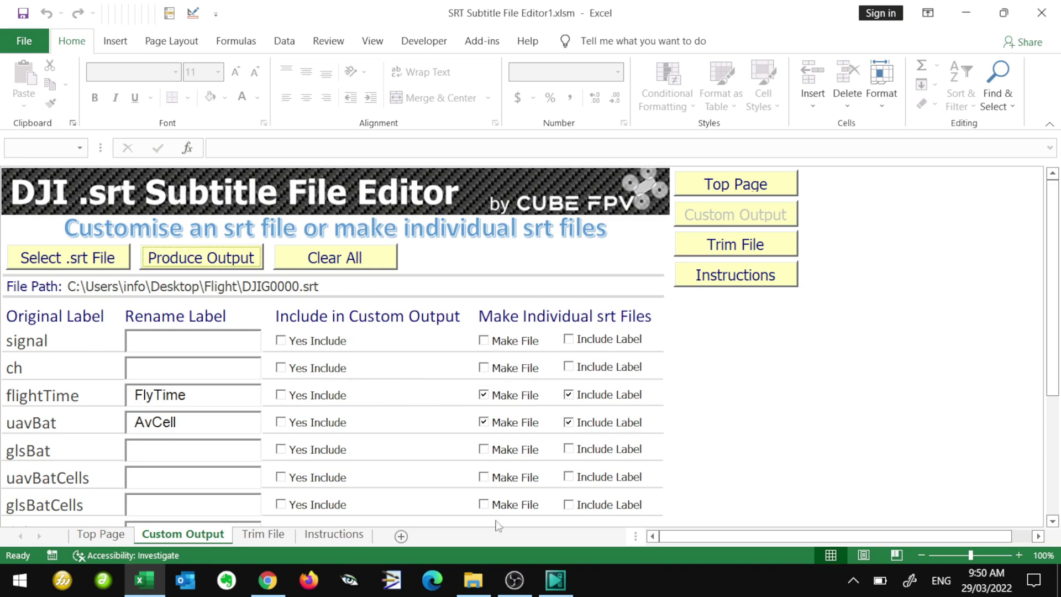
- In the Flight folder, inspect the first entry of Bitrate.srt in Notepad, close it, and look over the other generated srt files
left_click(474, 578)
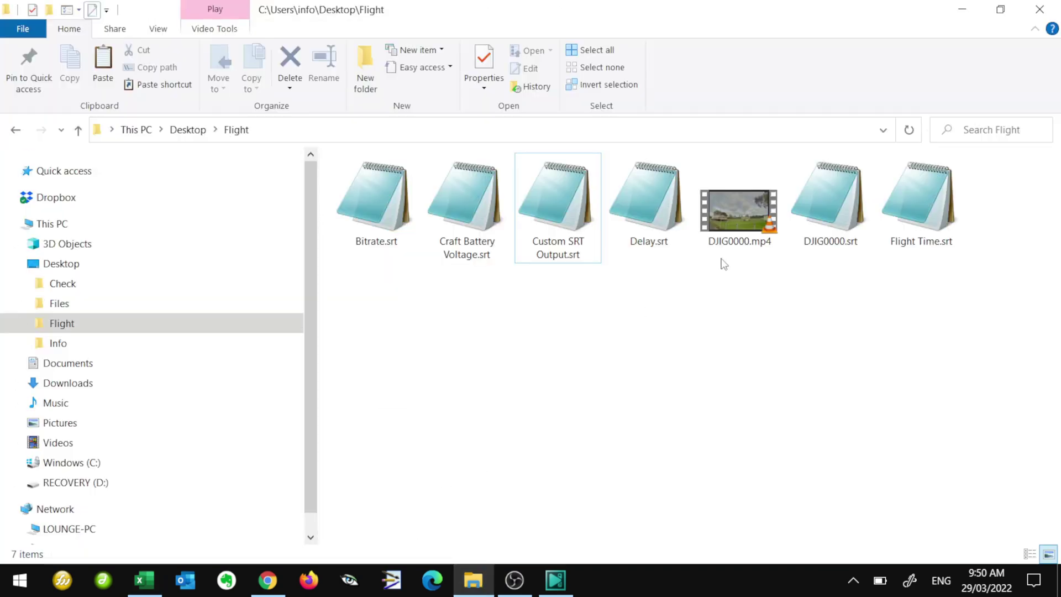
left_click(381, 229)
double_click(360, 228)
left_click_drag(427, 185, 280, 151)
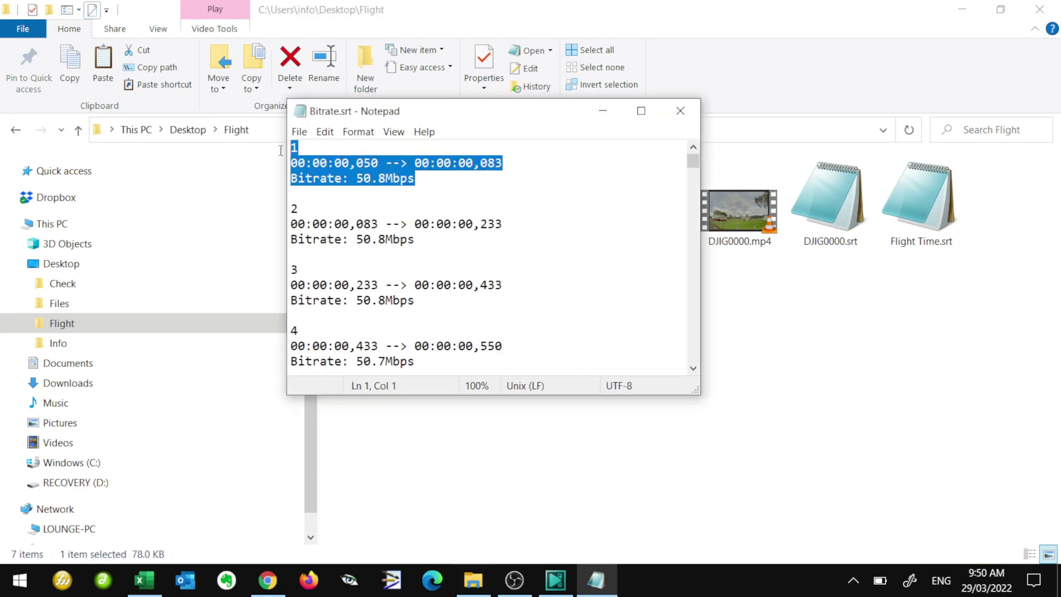
left_click(680, 111)
left_click(462, 255)
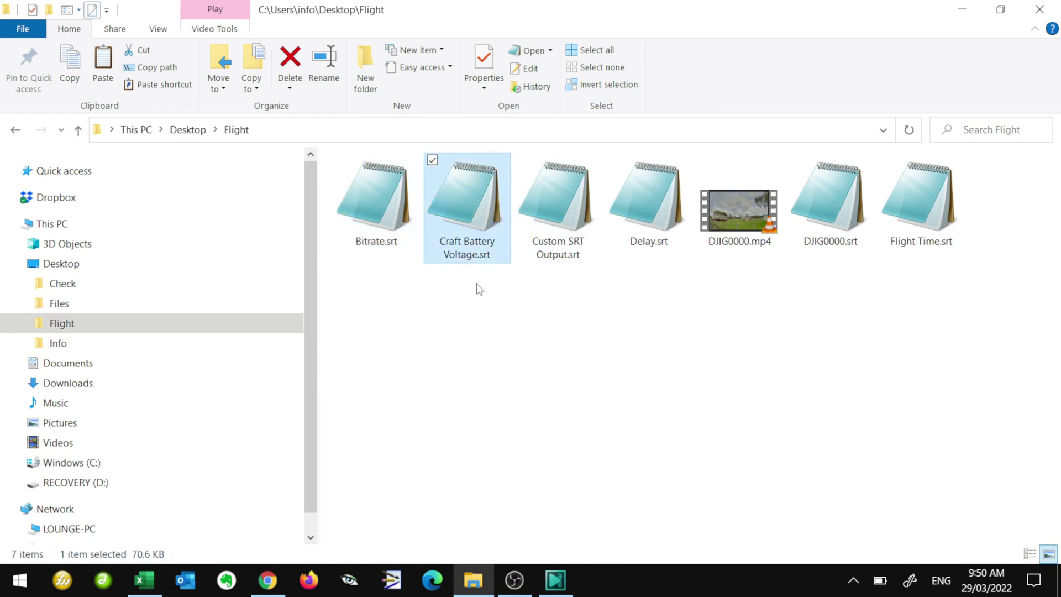
left_click(561, 243)
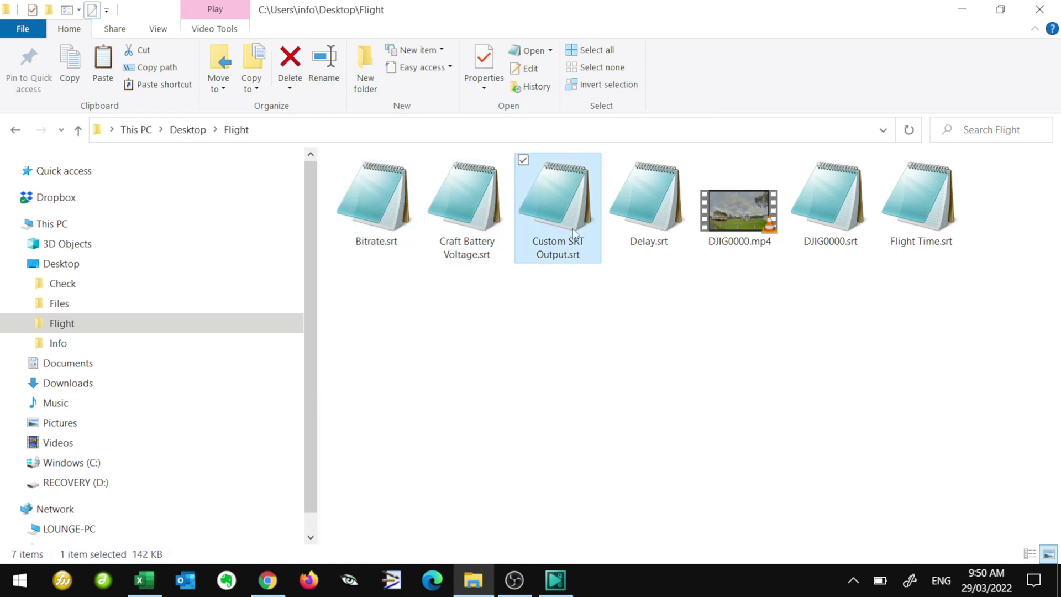
left_click(663, 232)
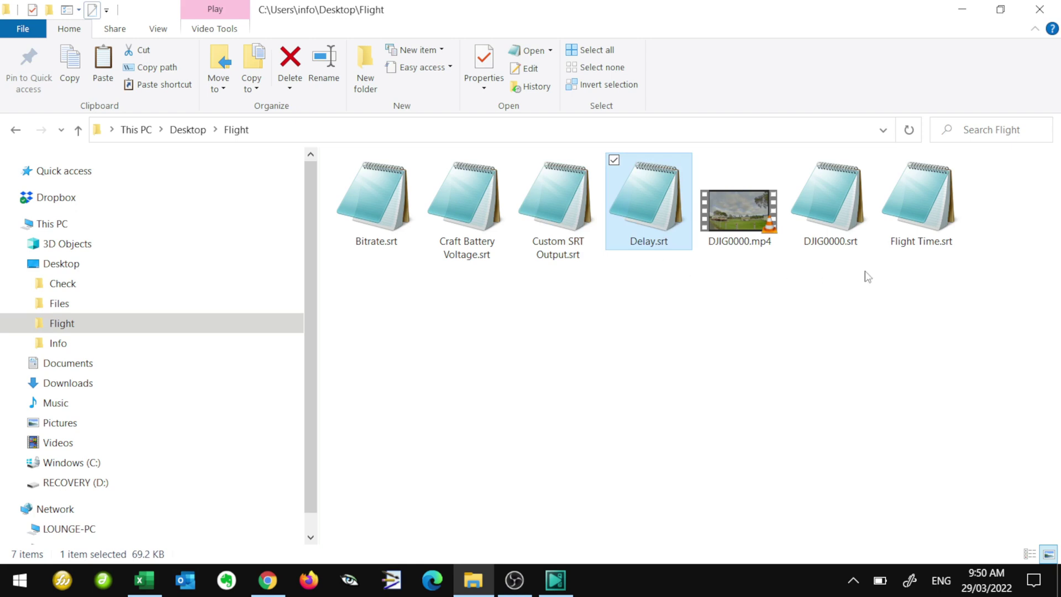
left_click(912, 236)
- In VSDC, add Bitrate.srt as subtitles from the timeline start on a new layer, in a box about 600 by 93 in the frame's lower-left corner
left_click(557, 580)
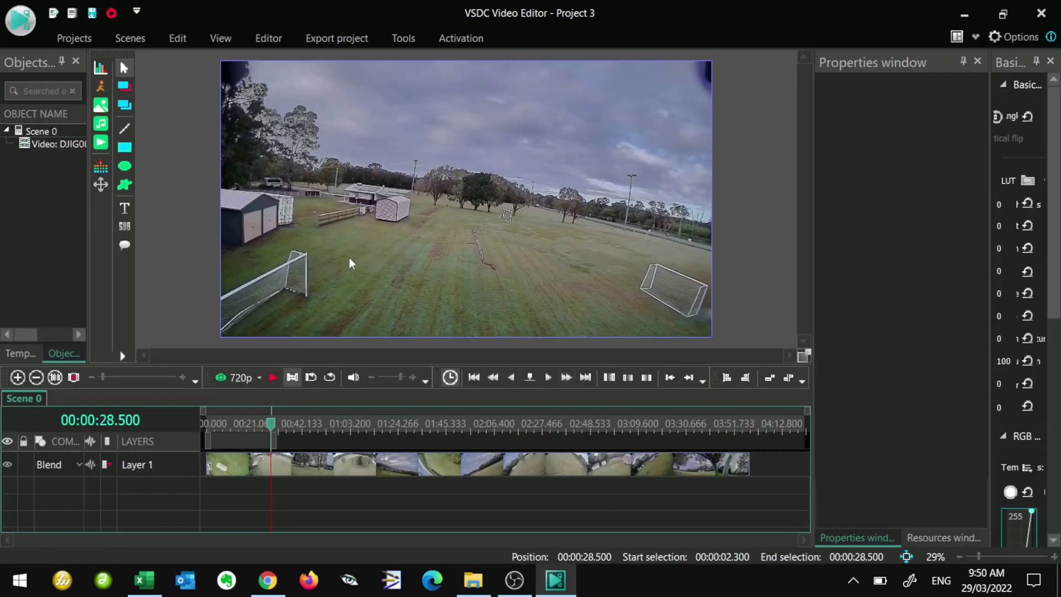
left_click_drag(272, 429, 173, 436)
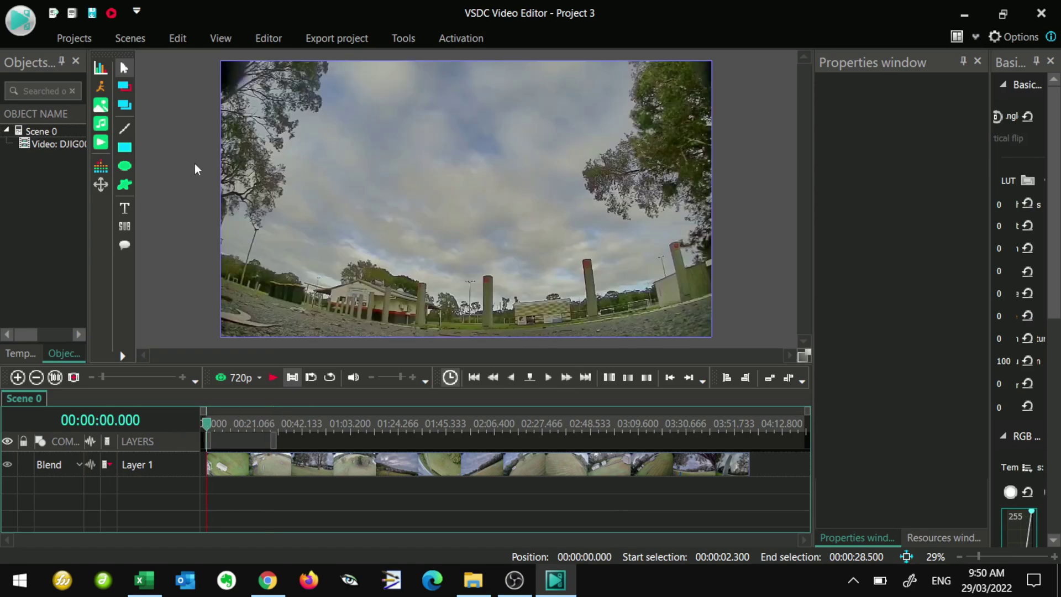
left_click(124, 225)
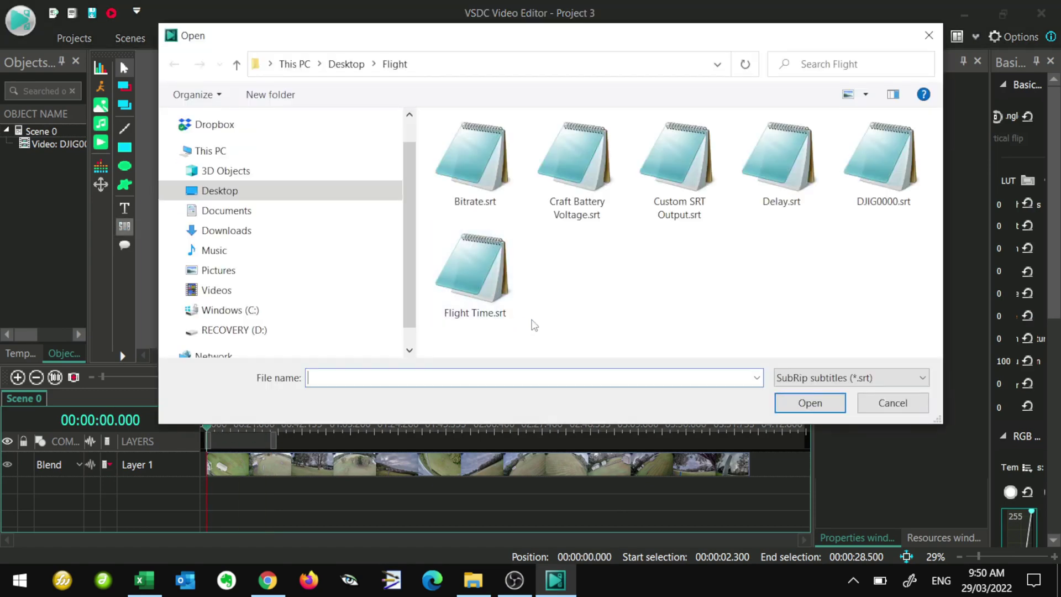
left_click(469, 180)
left_click(805, 405)
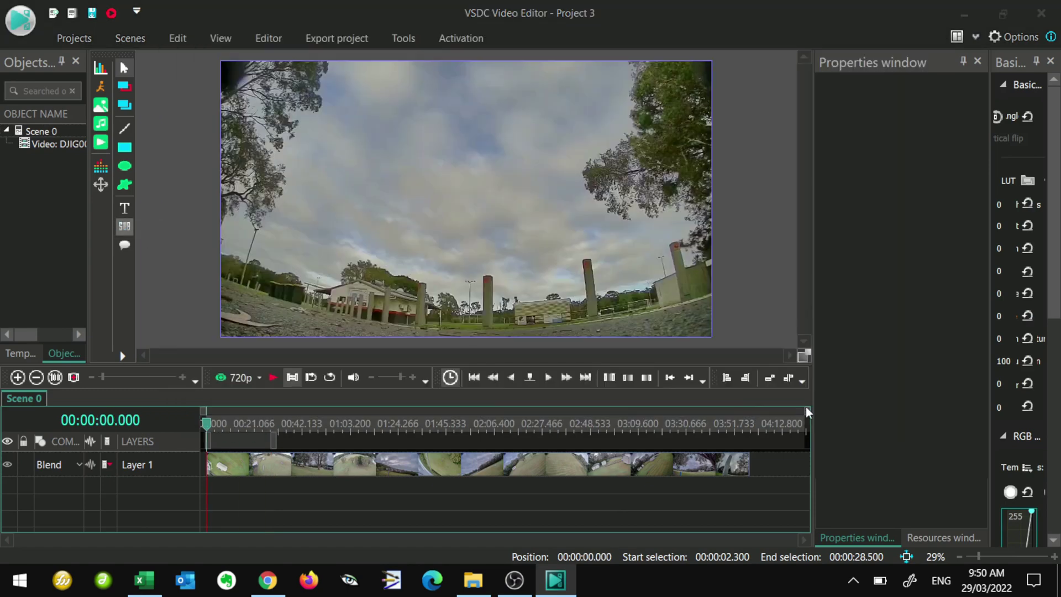
left_click(674, 365)
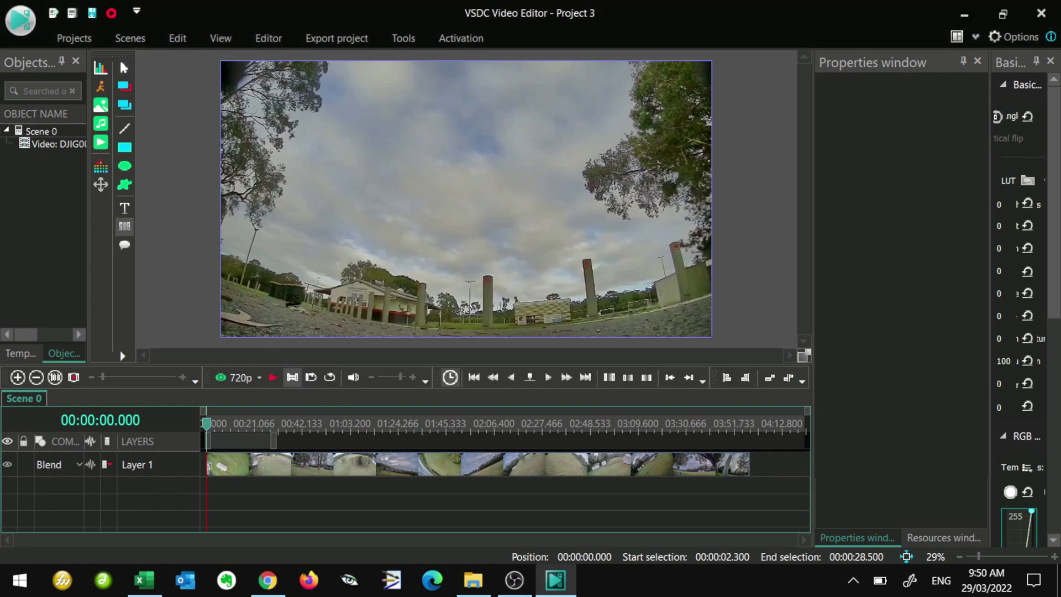
left_click_drag(226, 313, 342, 330)
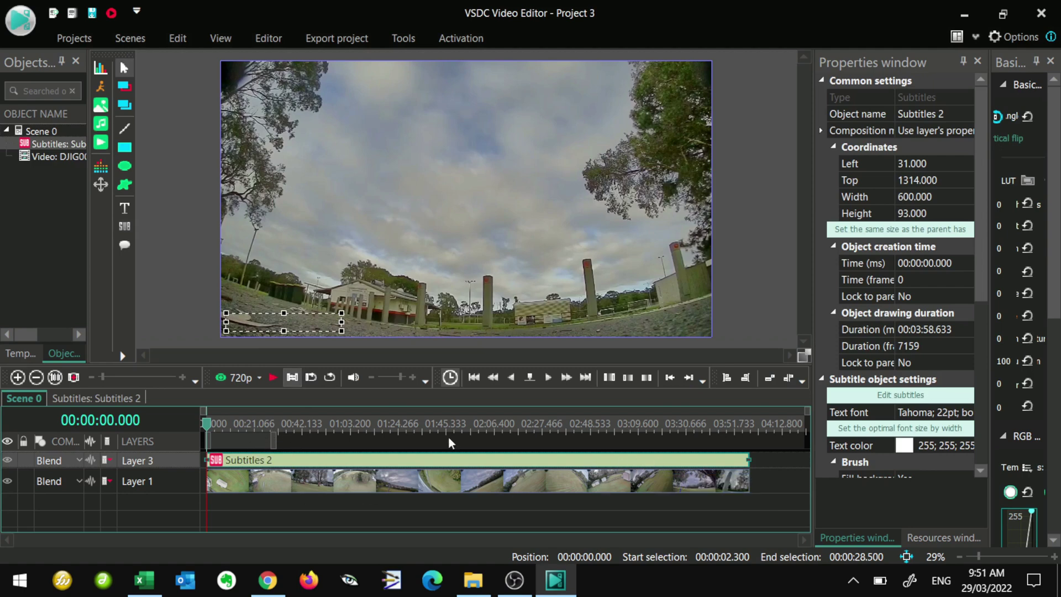
- Add Delay.srt as subtitles on a newly inserted layer, in a box about 603 by 93 above the bitrate box, and check both at about 21 seconds
left_click(127, 226)
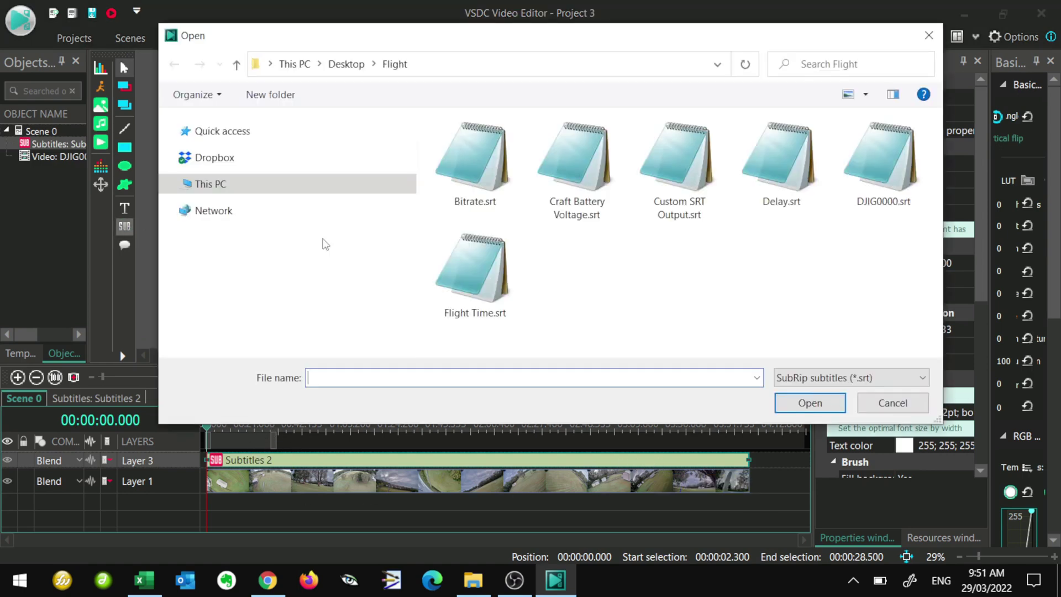
left_click(798, 169)
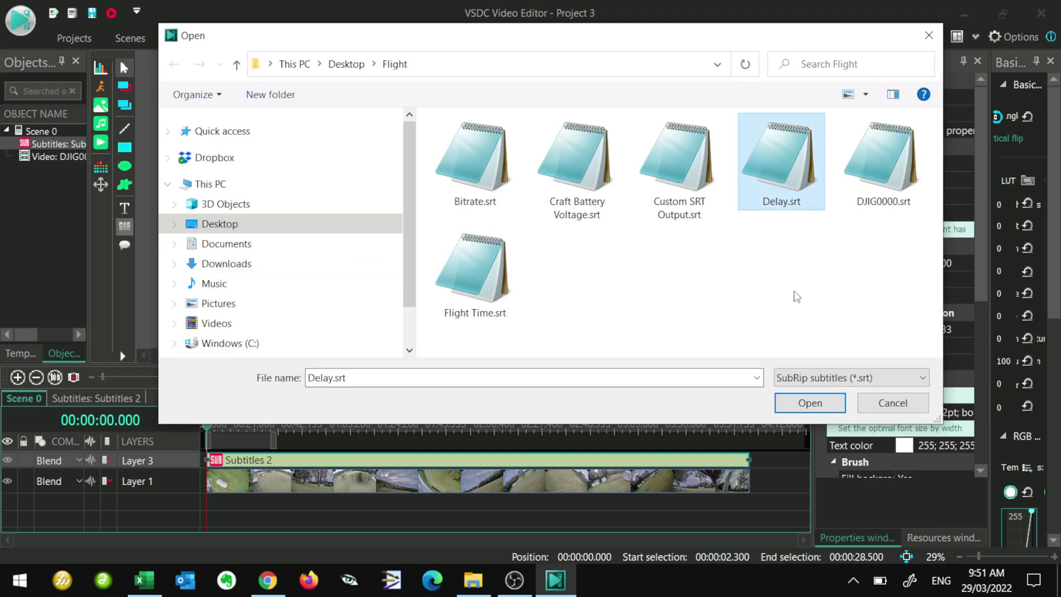
left_click(808, 403)
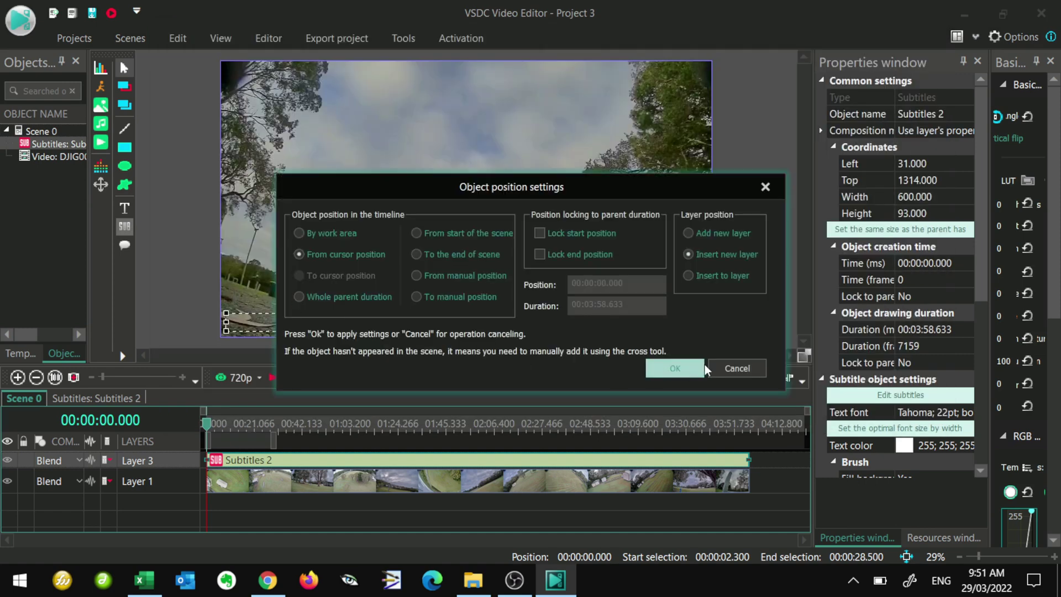
left_click(675, 368)
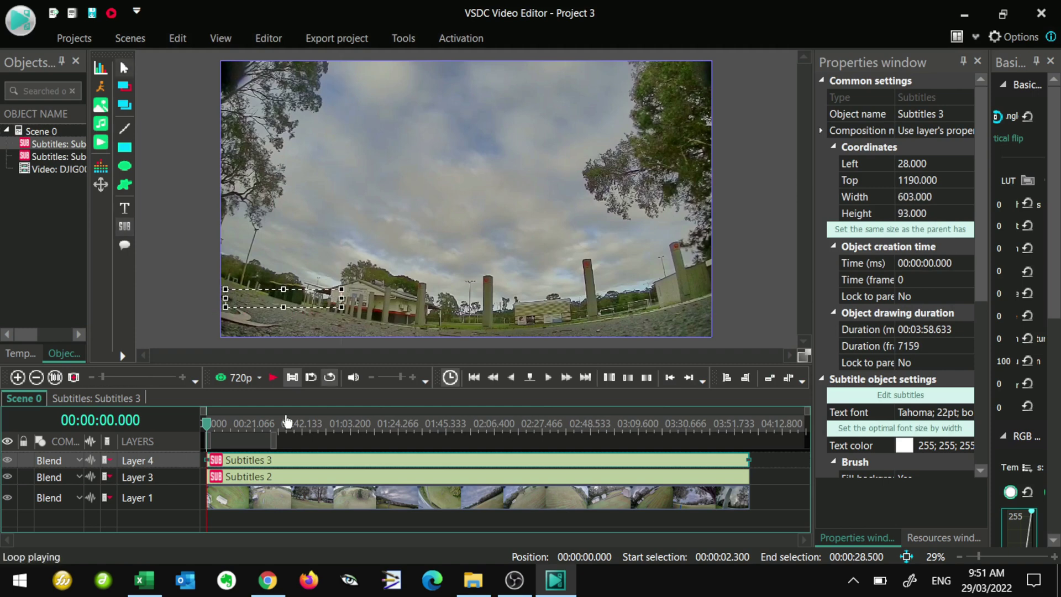
left_click_drag(210, 423, 254, 423)
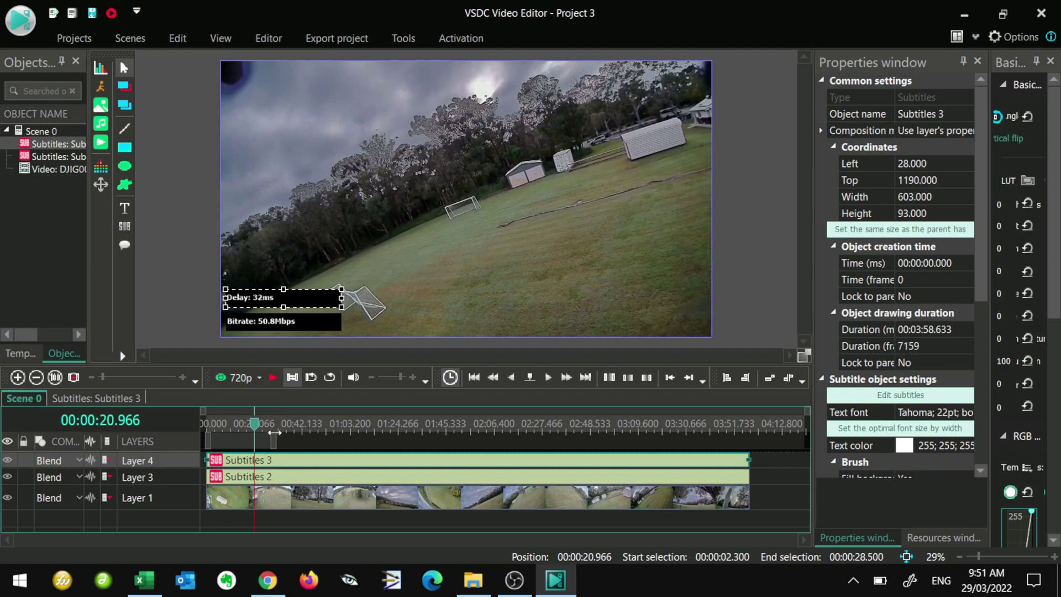
- From the timeline start, add Craft Battery Voltage.srt as subtitles on a new layer, with its box starting at about left 934, top 1097
left_click_drag(274, 432, 210, 423)
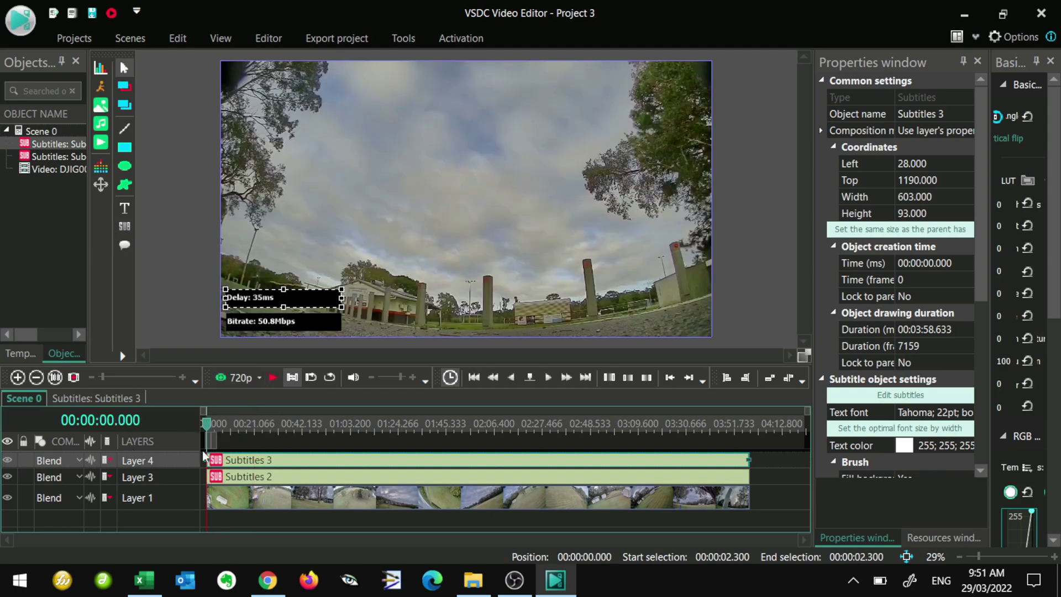
left_click(124, 226)
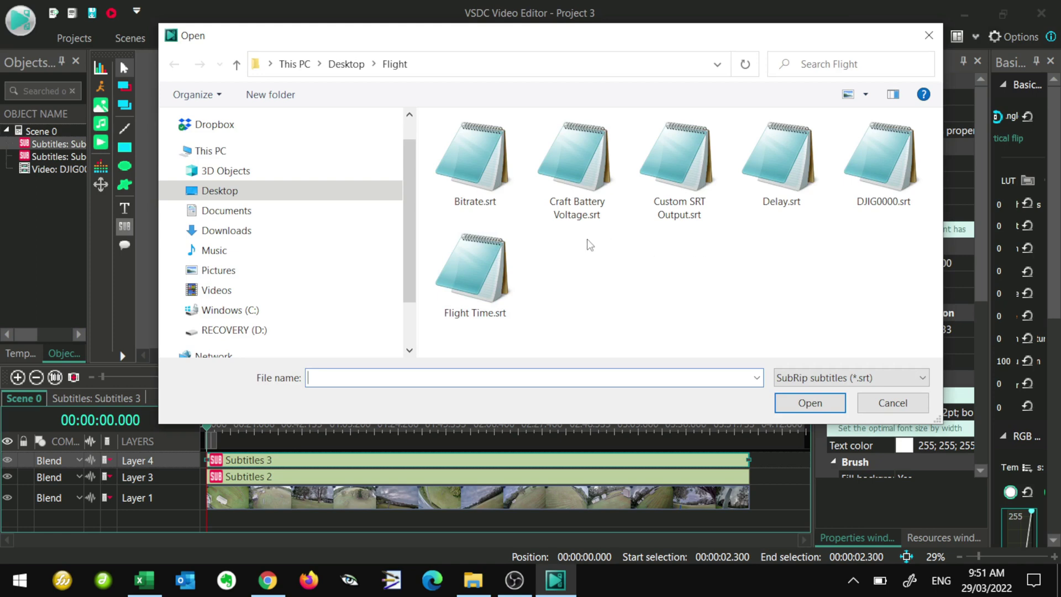
left_click(581, 191)
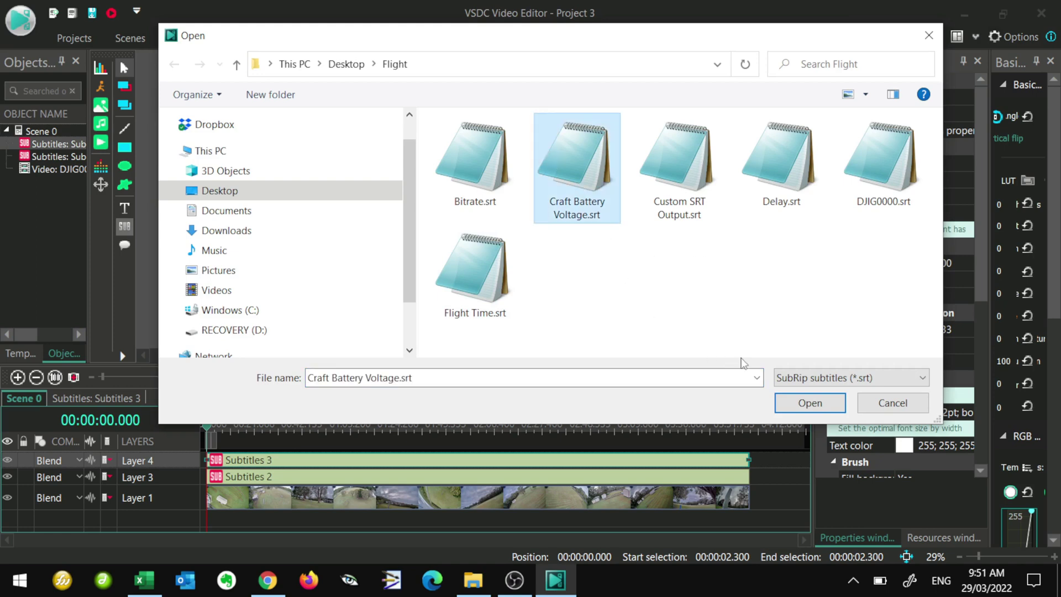
left_click(828, 407)
left_click(673, 365)
left_click_drag(398, 272, 530, 319)
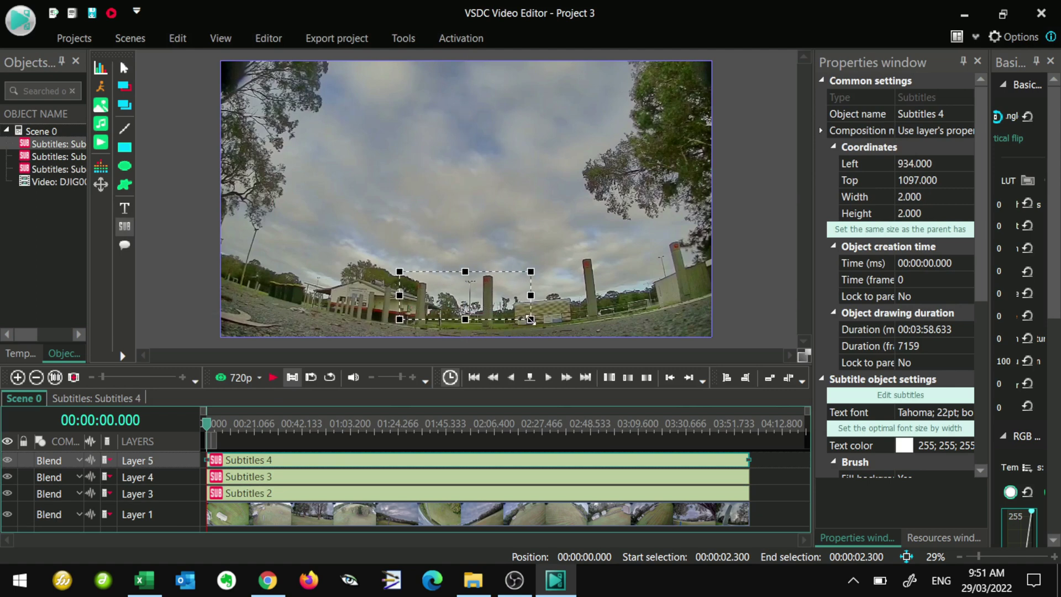
- At about 44.8 seconds, set the battery voltage subtitles' font size to 28 pt and turn off their background fill
left_click_drag(207, 432, 308, 425)
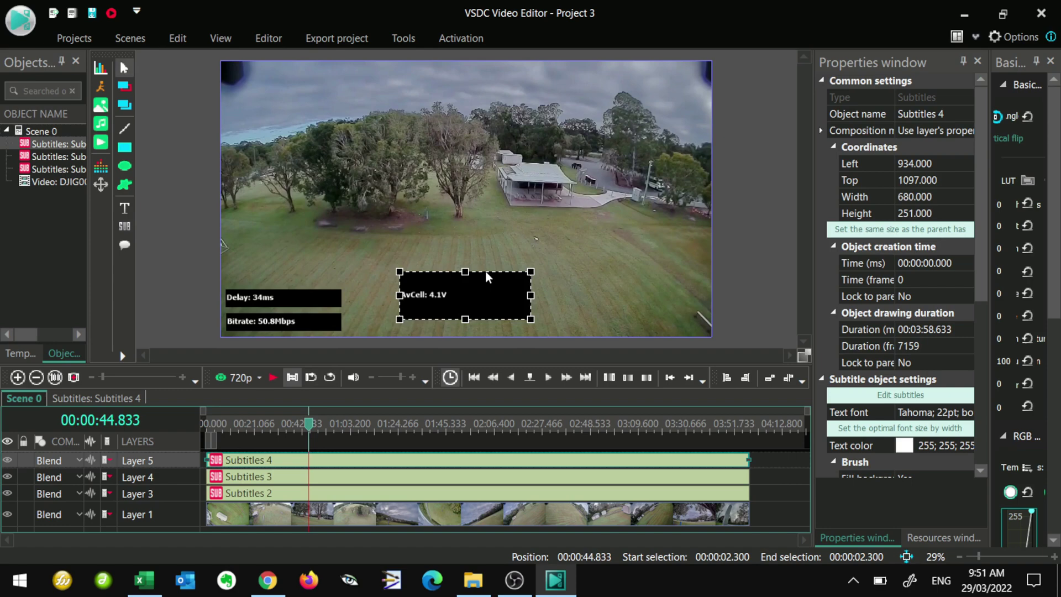
left_click(956, 406)
left_click(971, 413)
left_click(608, 239)
left_click(679, 191)
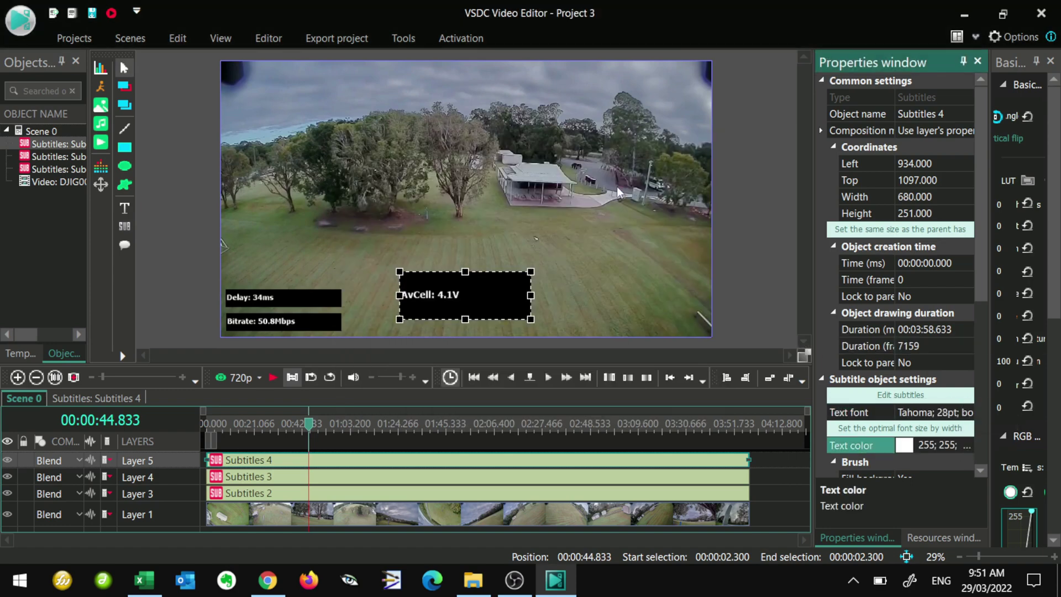
scroll(946, 433, "down", 3)
left_click(946, 427)
left_click(939, 450)
left_click(939, 365)
- Set the battery voltage font to 48 pt and fit its box to about 680 by 131 at about left 910, top 1276
scroll(939, 365, "up", 3)
left_click(971, 413)
left_click(598, 258)
key("Return")
left_click_drag(467, 267, 443, 316)
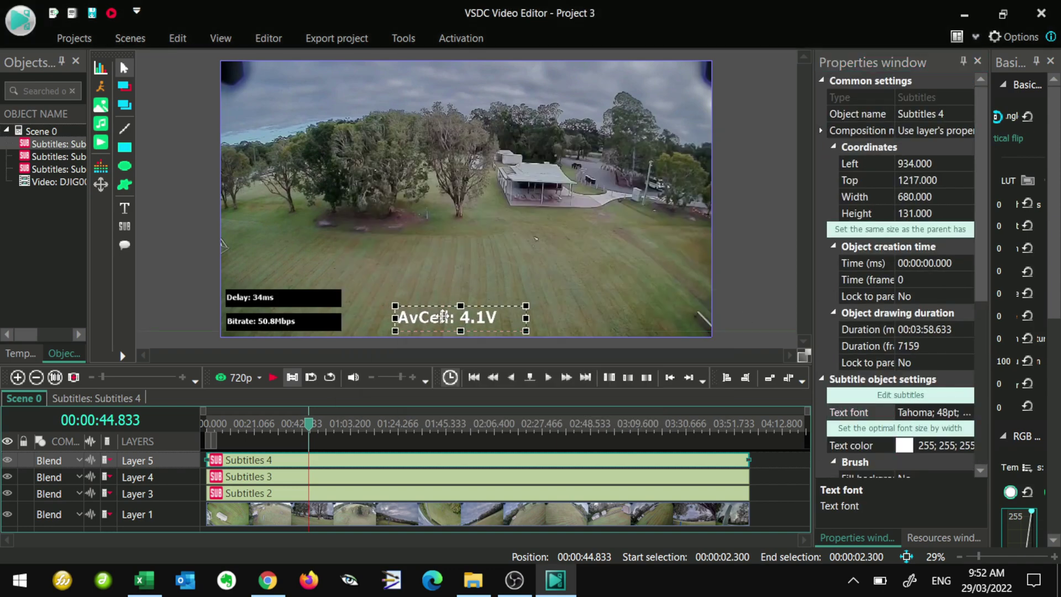
- From the timeline start, add Flight Time.srt on a newly inserted layer, boxed about 625 by 179 in the frame's upper-right corner, and check at about 29 seconds
left_click_drag(304, 429, 173, 433)
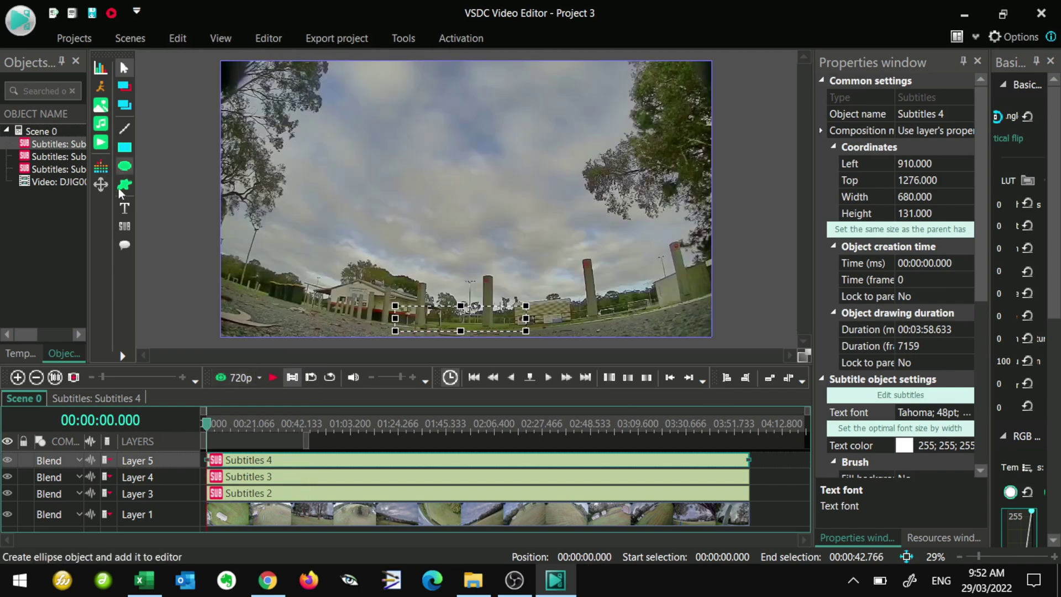
left_click(124, 226)
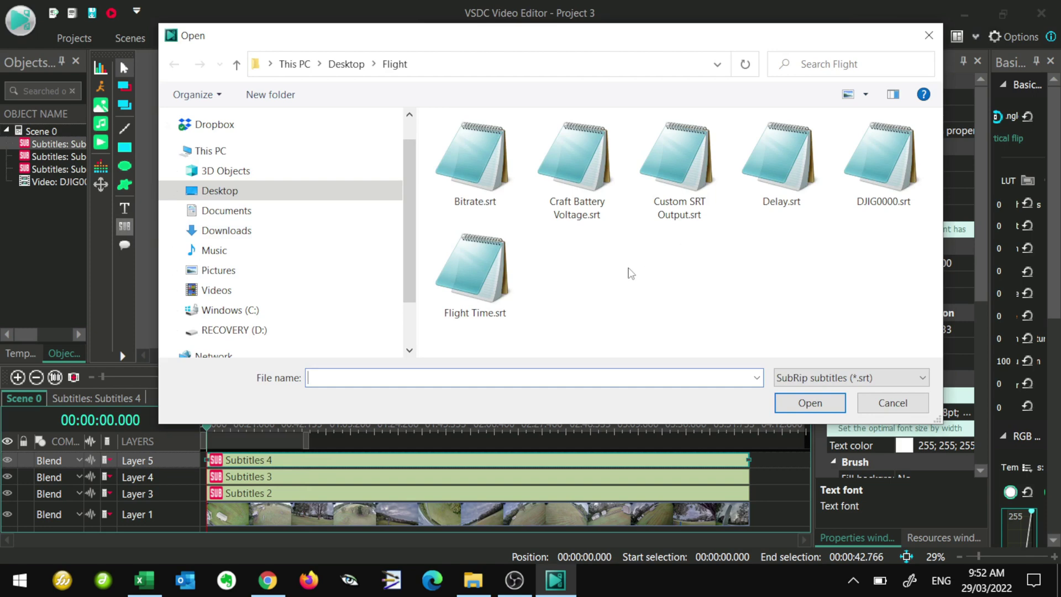
left_click(481, 273)
double_click(506, 290)
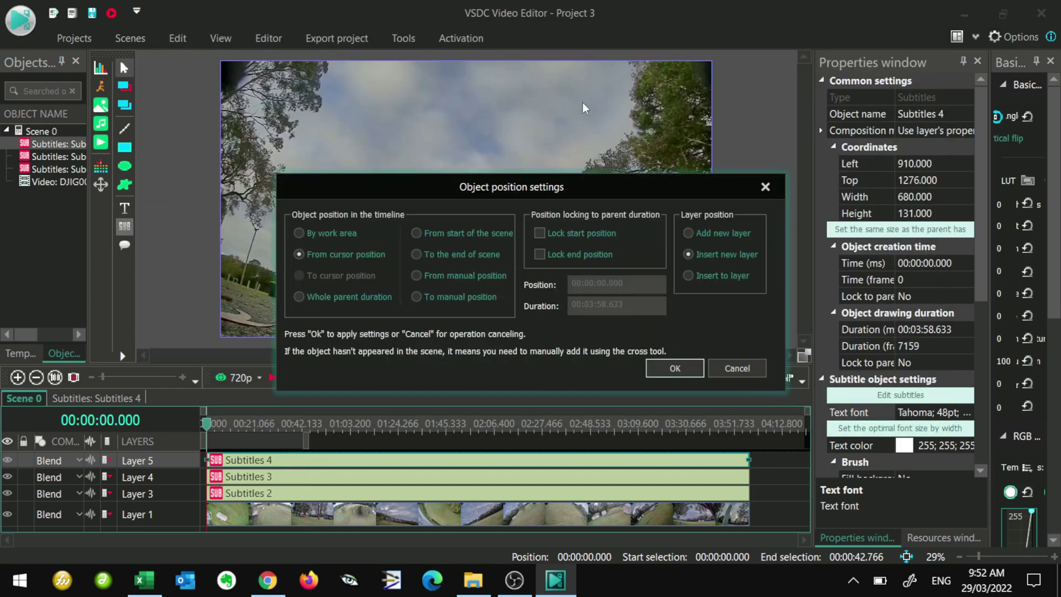
left_click(675, 368)
left_click_drag(574, 73, 694, 107)
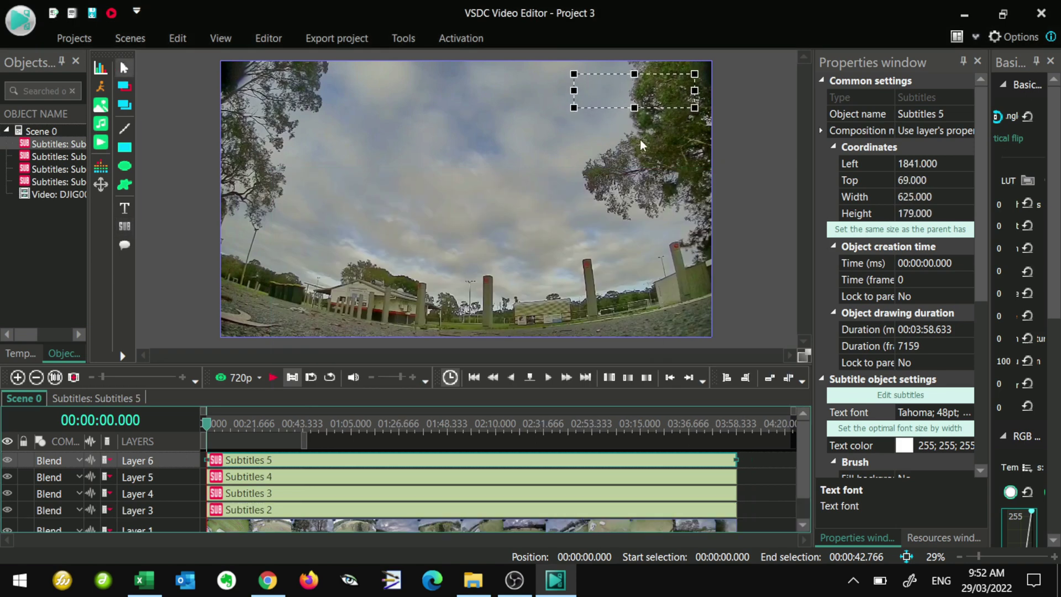
left_click_drag(209, 426, 272, 424)
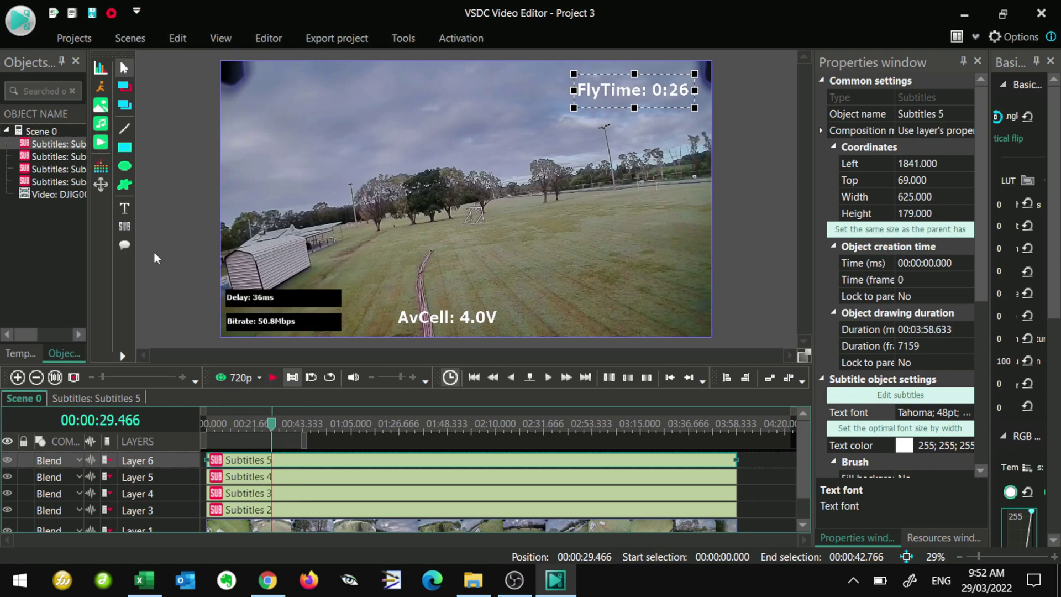
- Preview the scene at 720p and check all four subtitle overlays at about 0:52 and 1:25
left_click(235, 376)
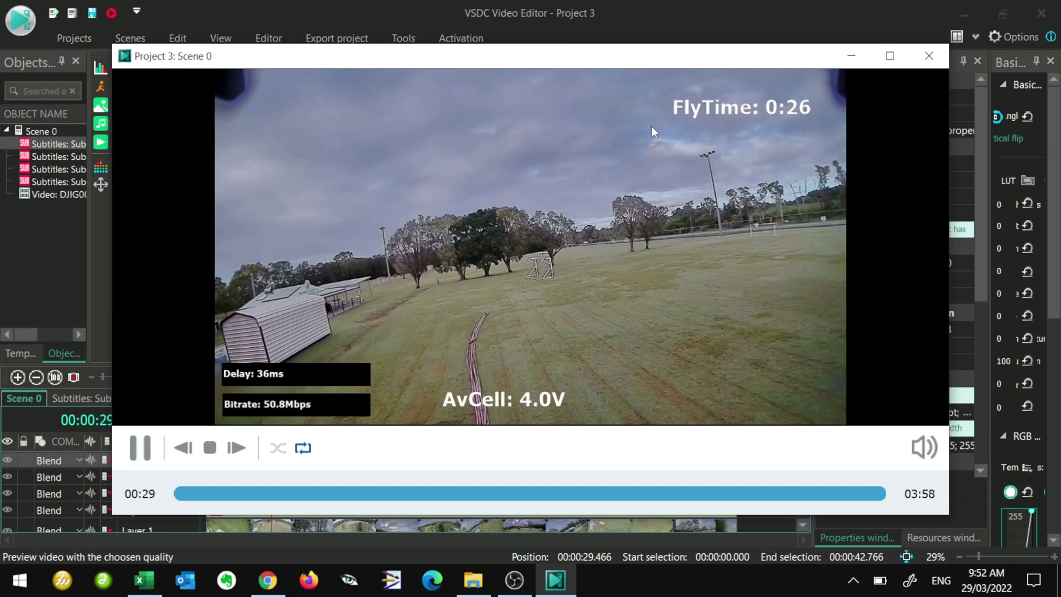
key("space")
left_click(330, 495)
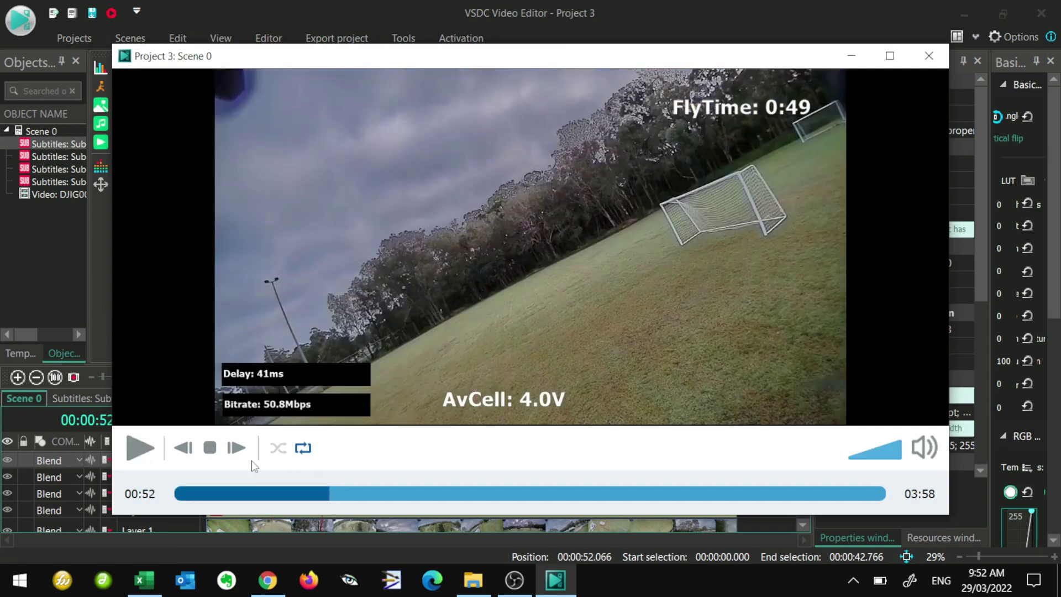
left_click(131, 448)
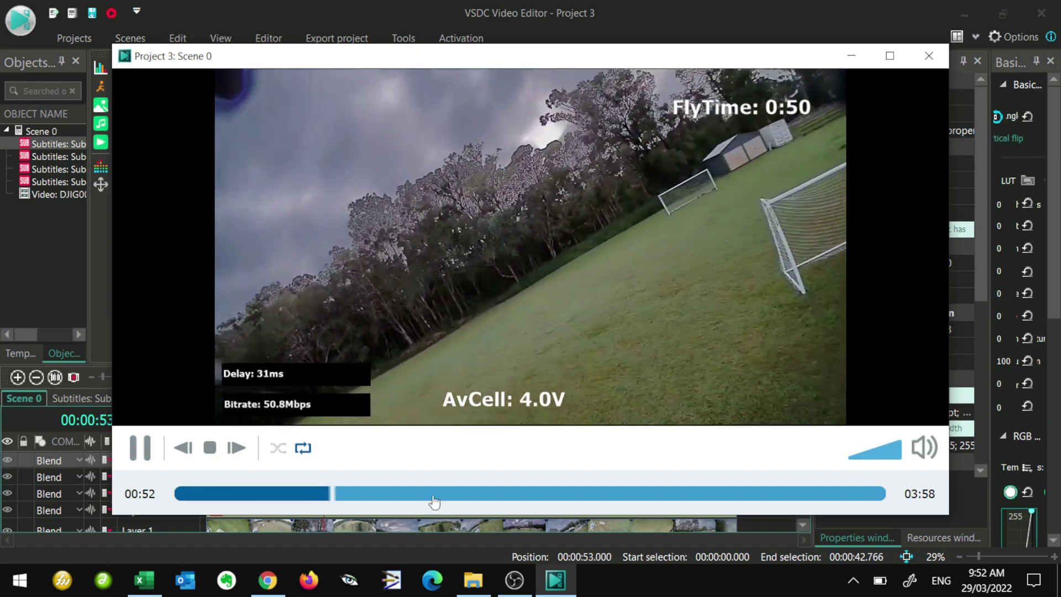
left_click(425, 493)
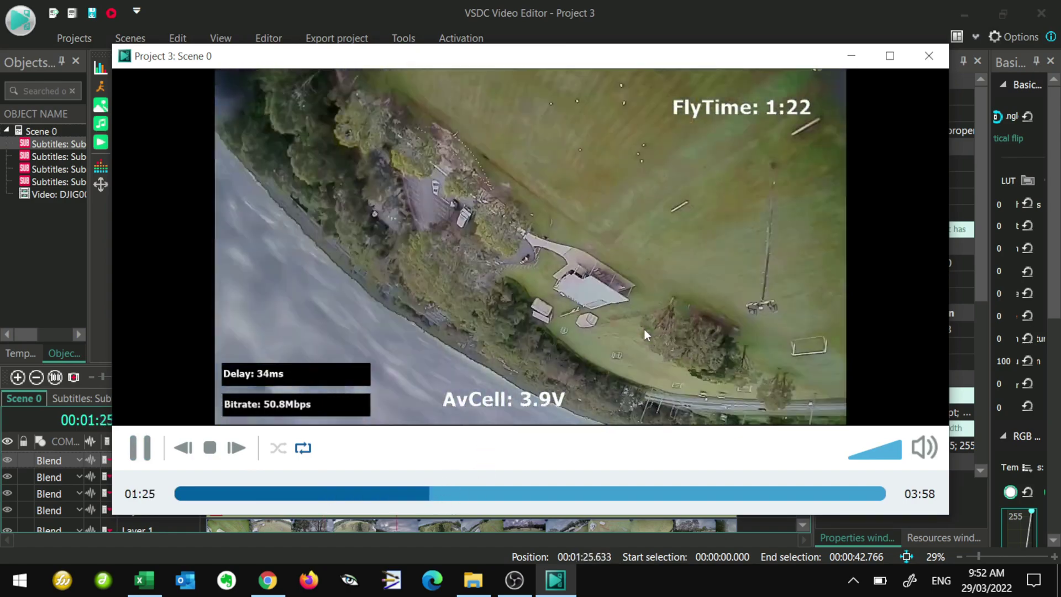
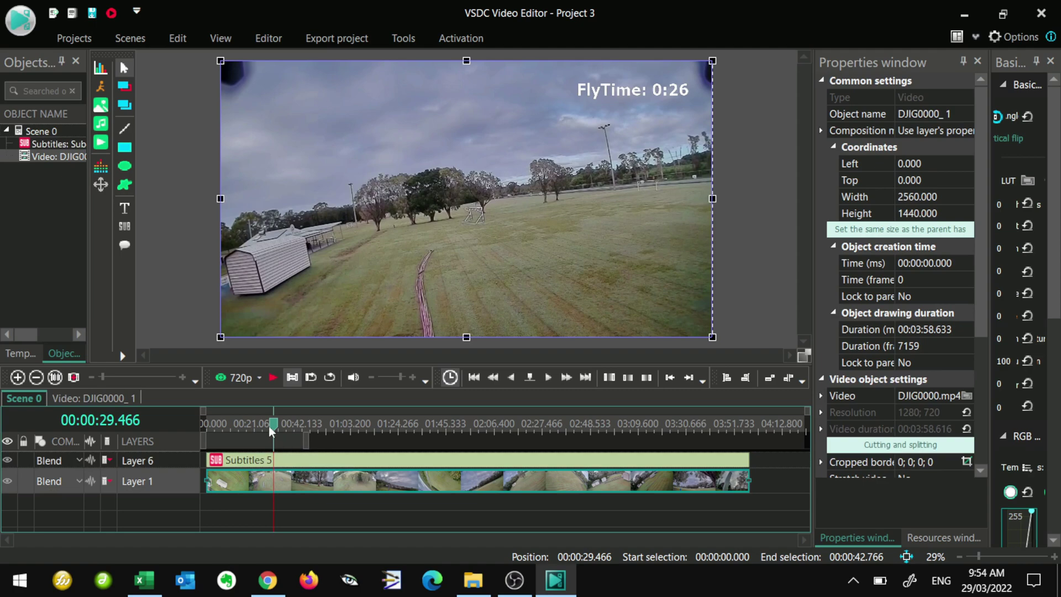
- Split the flight video at about 30.2 seconds and delete the part before the cut
mouse_move(269, 426)
left_mouse_down()
mouse_move(217, 429)
mouse_move(277, 430)
left_mouse_up()
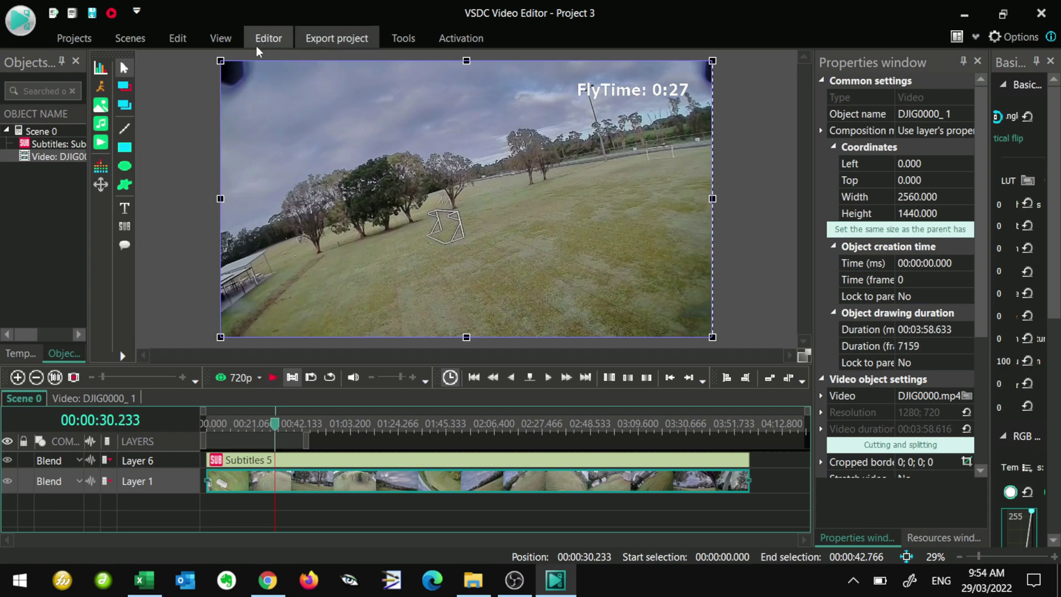
left_click(220, 38)
left_click(269, 39)
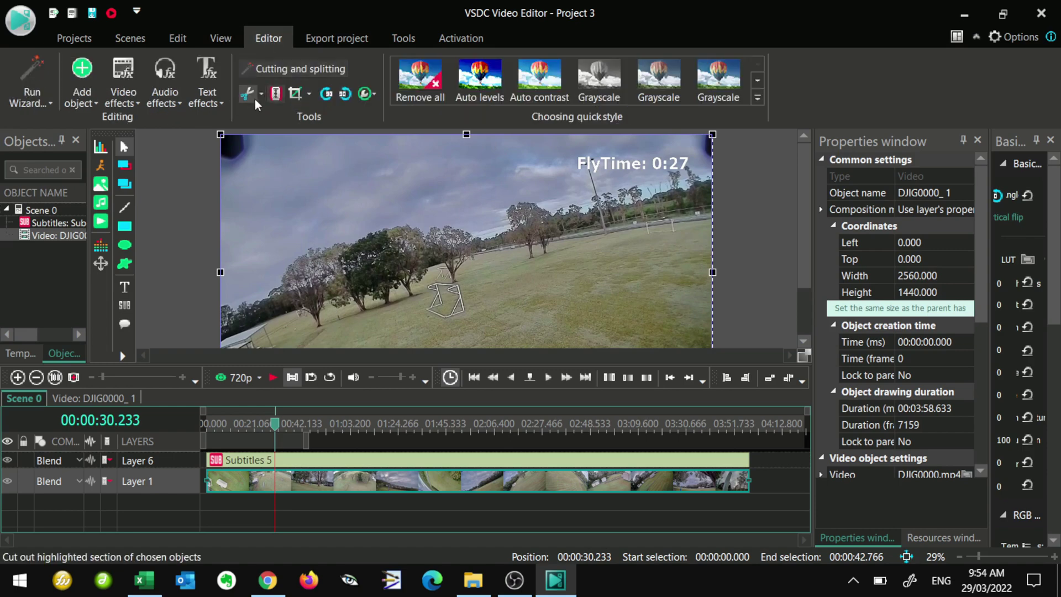
left_click(274, 93)
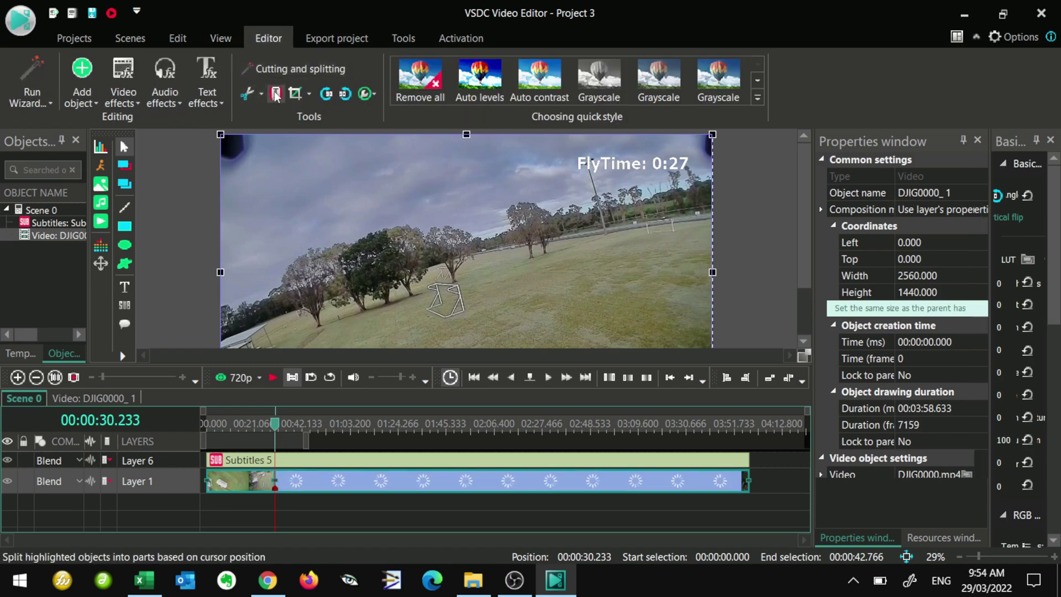
left_click(267, 38)
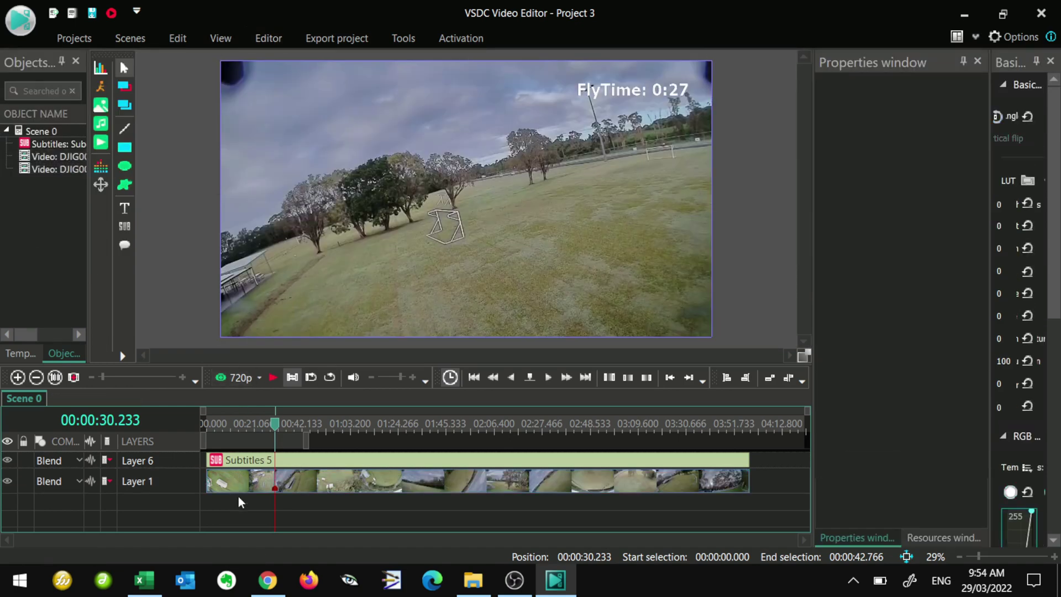
key("Delete")
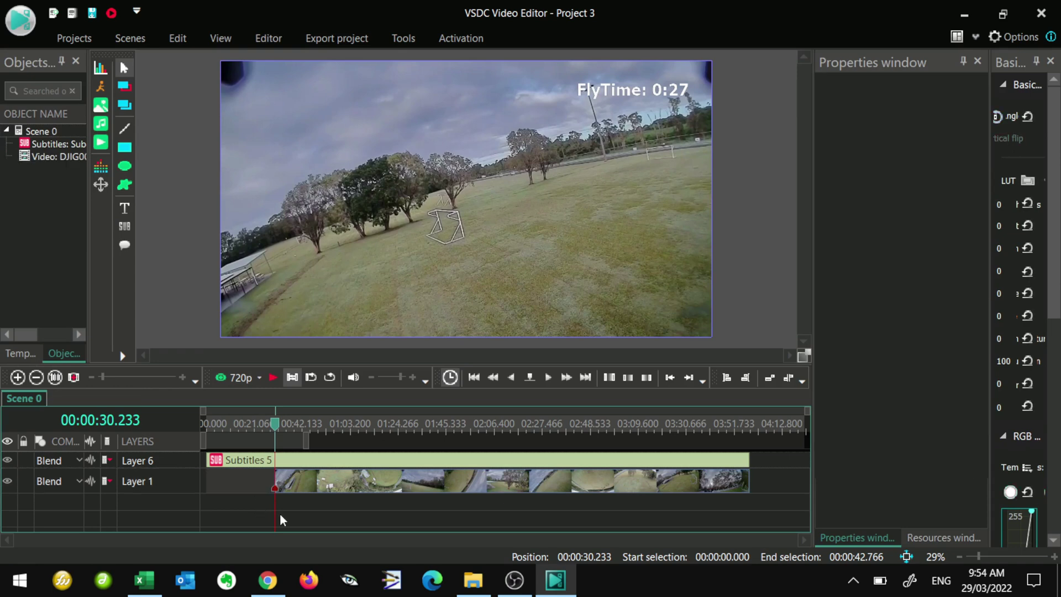
- Split the remaining video at about 3:30.7 and delete the part after the cut
left_click(277, 424)
left_click_drag(279, 430, 687, 444)
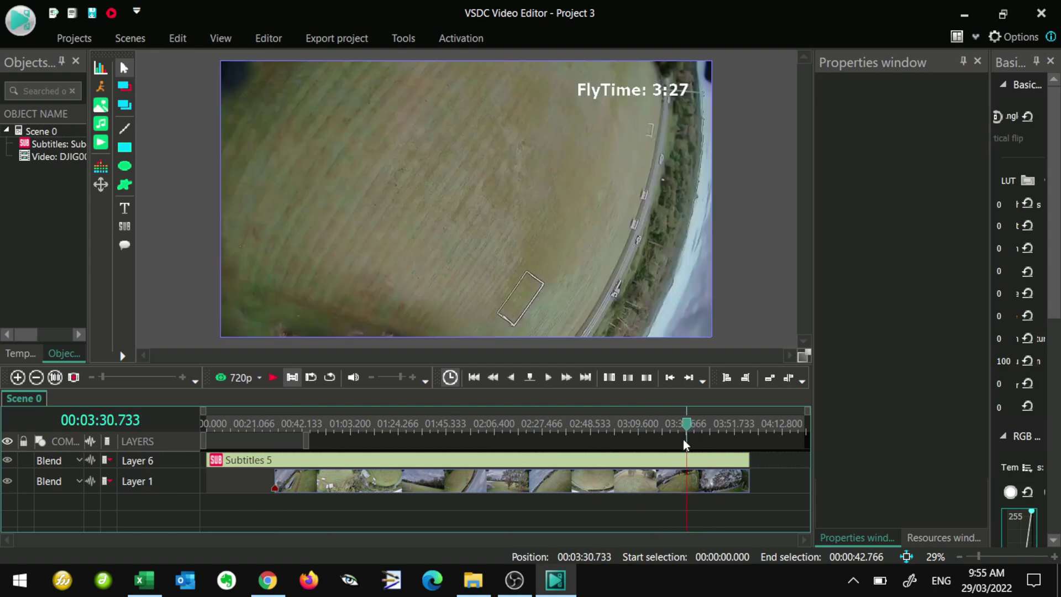
left_click(650, 493)
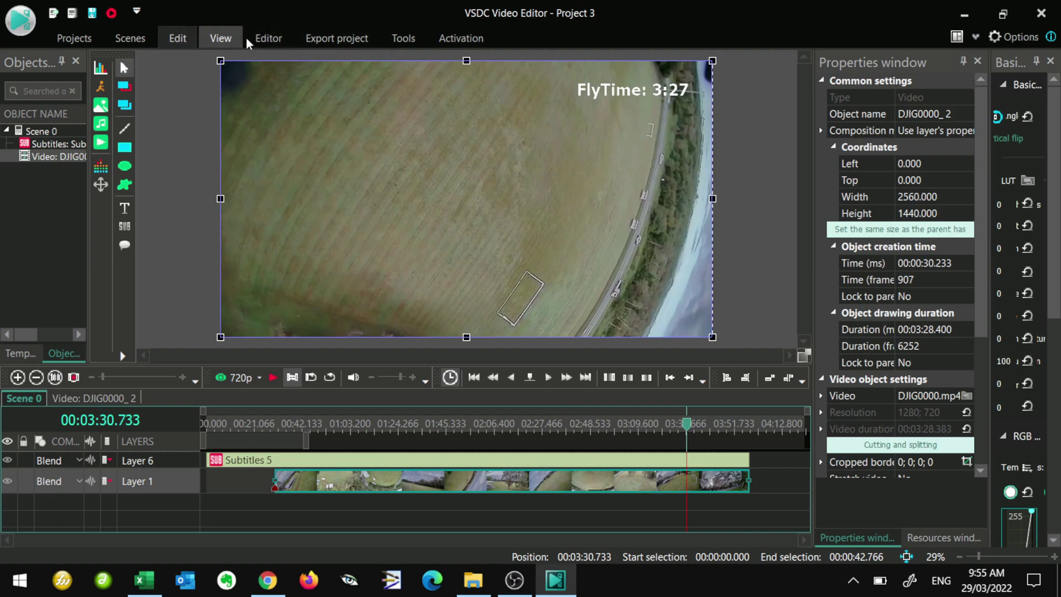
left_click(268, 37)
left_click(276, 95)
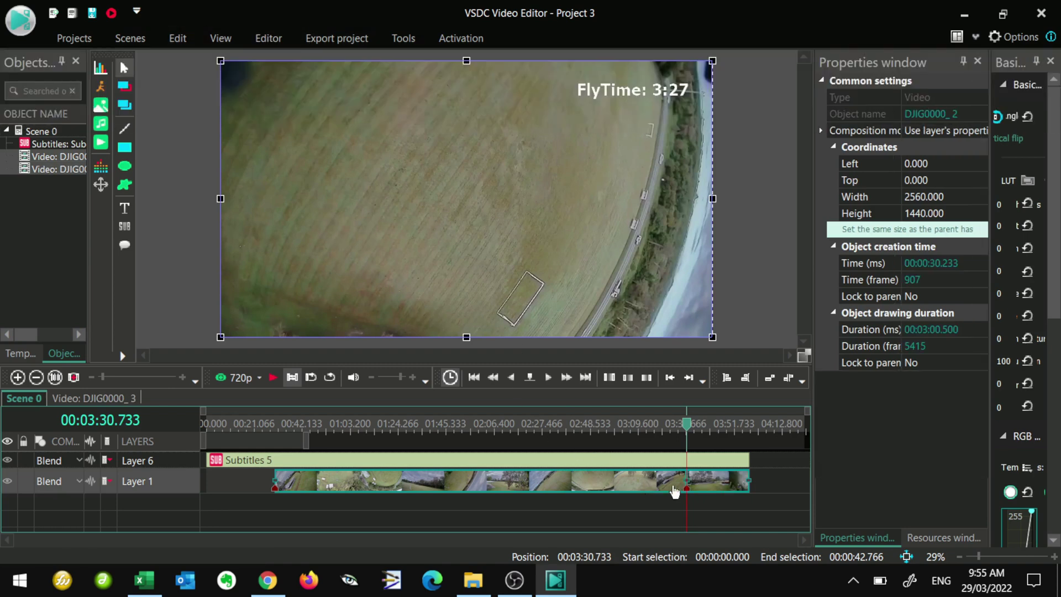
left_click(738, 490)
key("Delete")
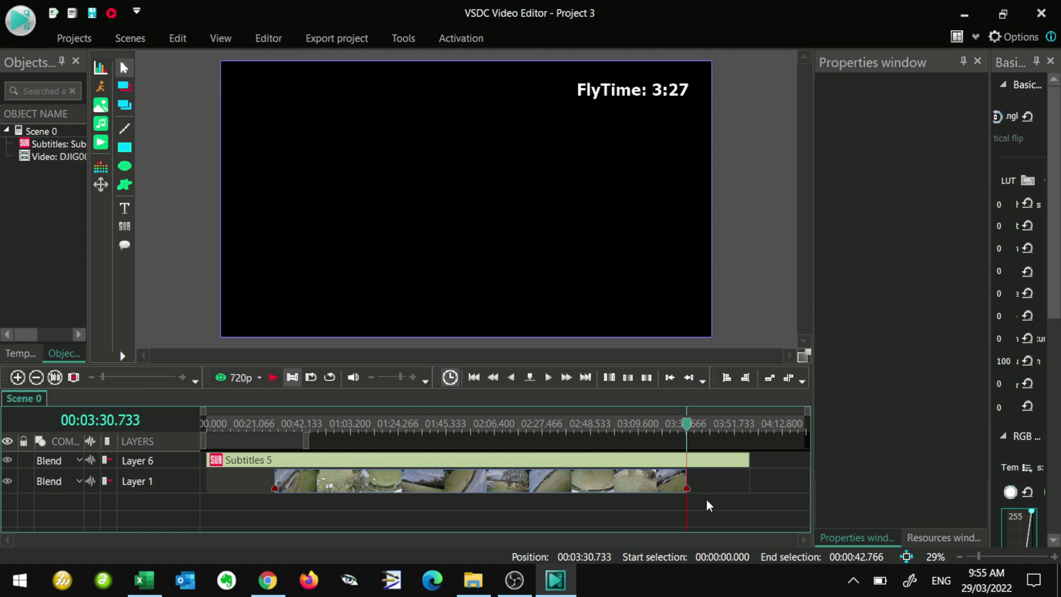
- Try trimming the flight time subtitle clip's start and end to match the cut video, and undo the trims
left_click(467, 463)
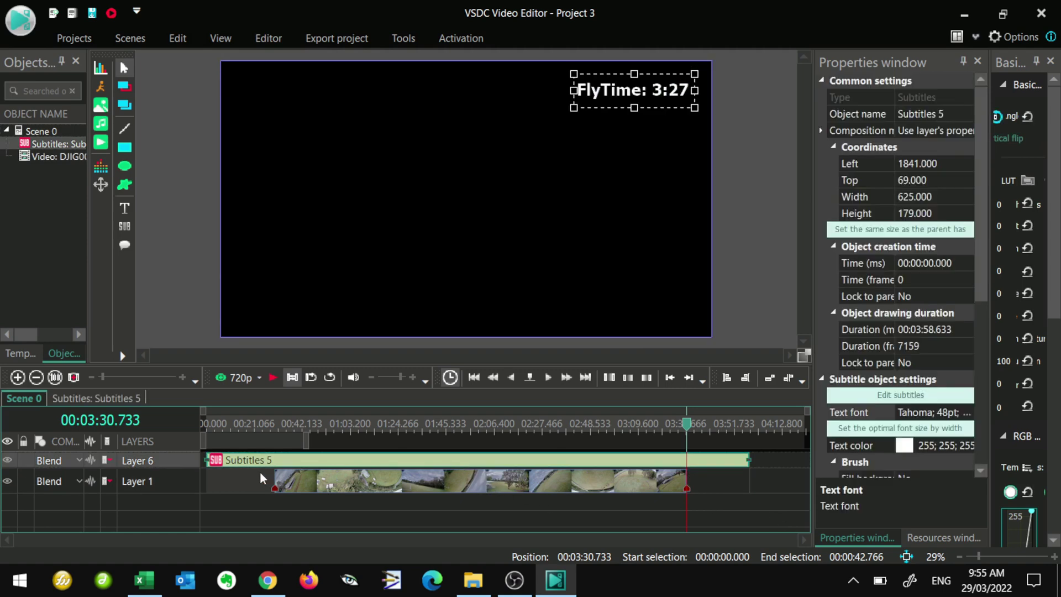
left_click_drag(214, 469, 269, 463)
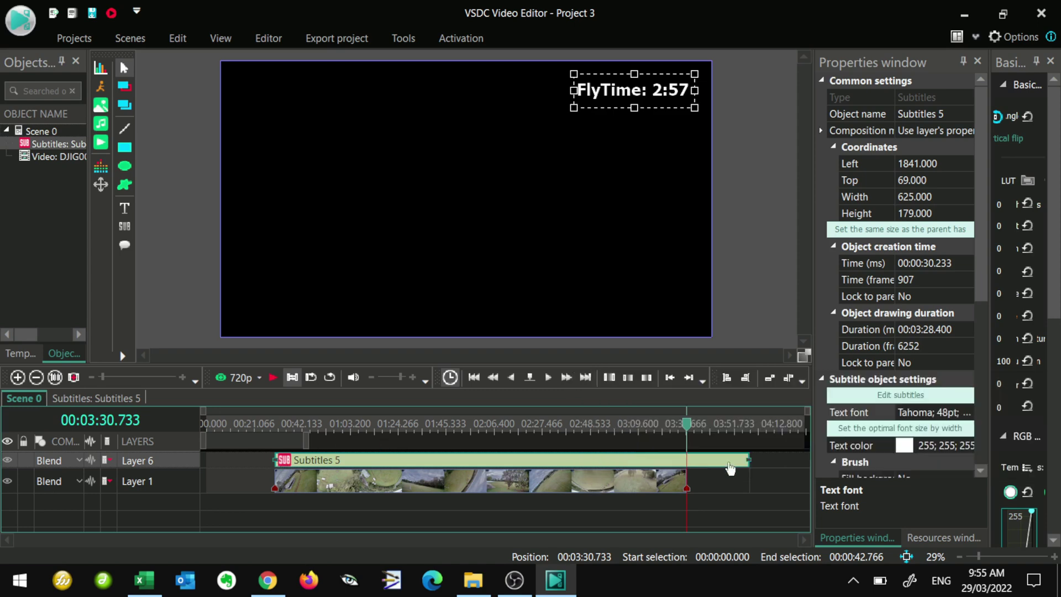
left_click_drag(747, 462, 686, 464)
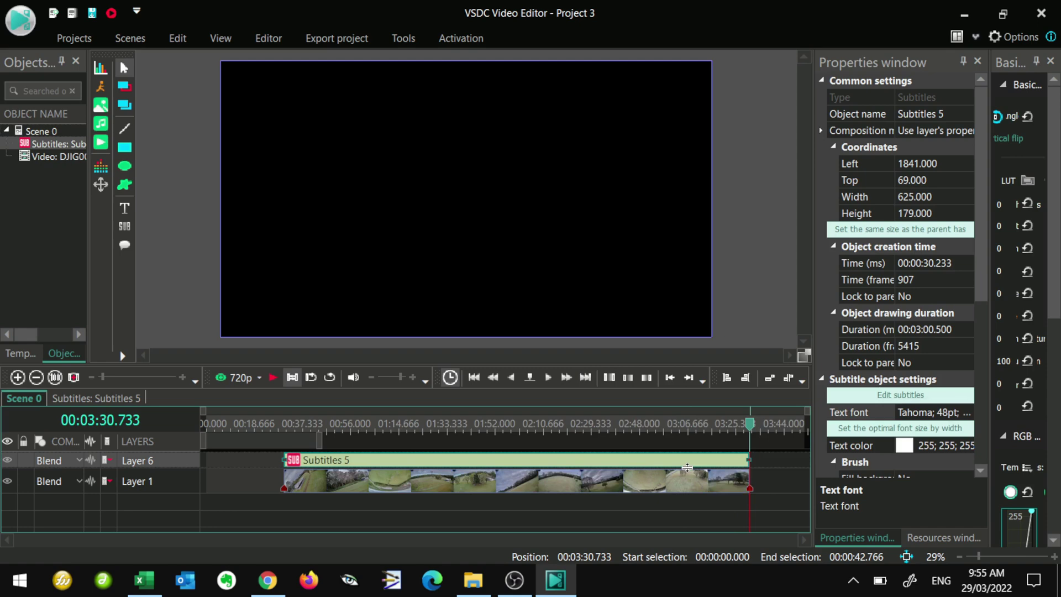
key("ctrl+z")
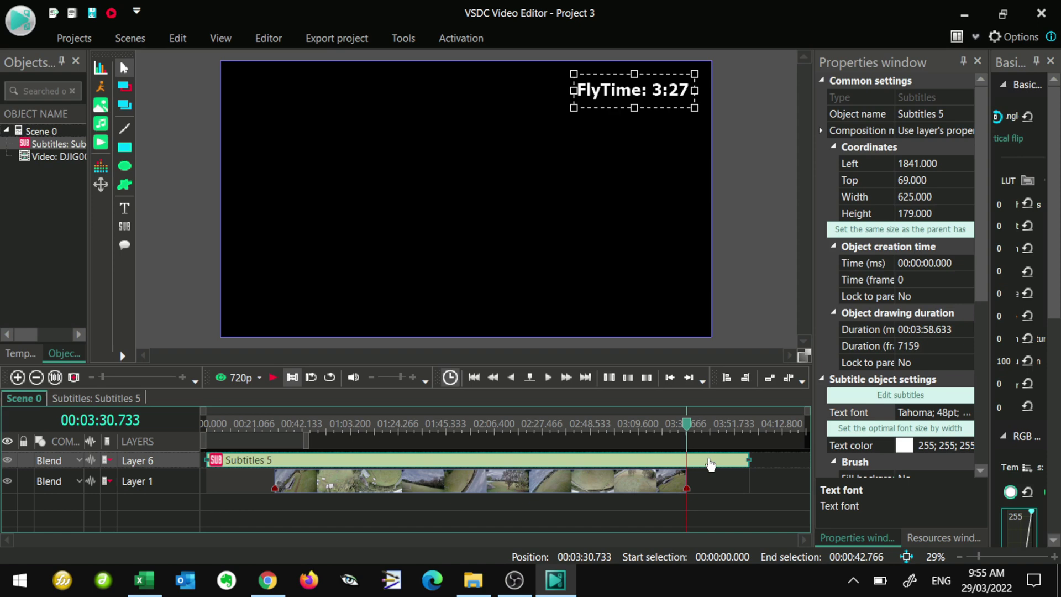
- Delete the flight time subtitle clip and switch to the Trim File page of the srt editor workbook in Excel
key("Delete")
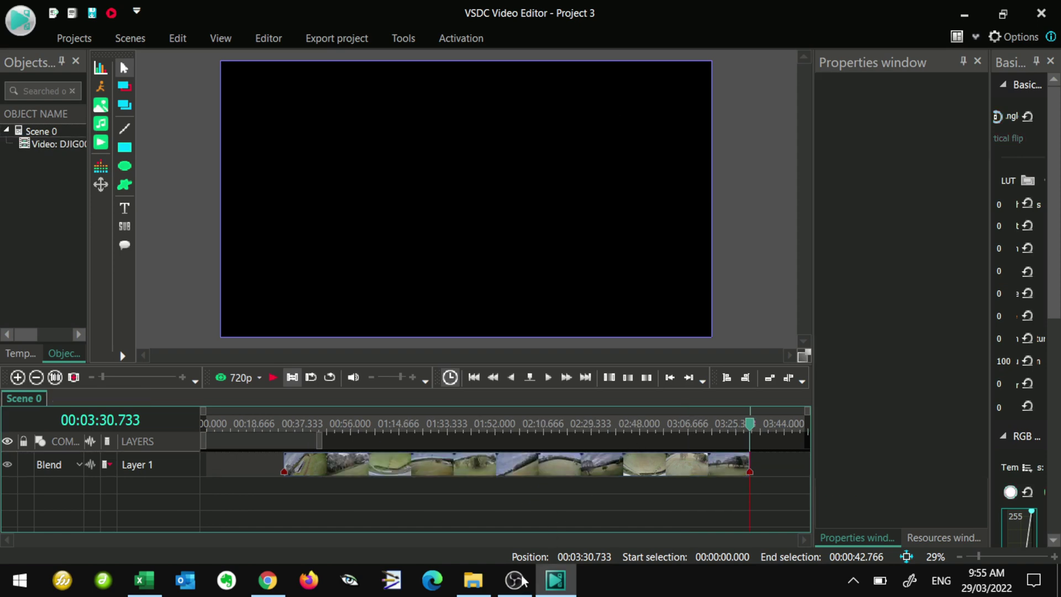
left_click(144, 580)
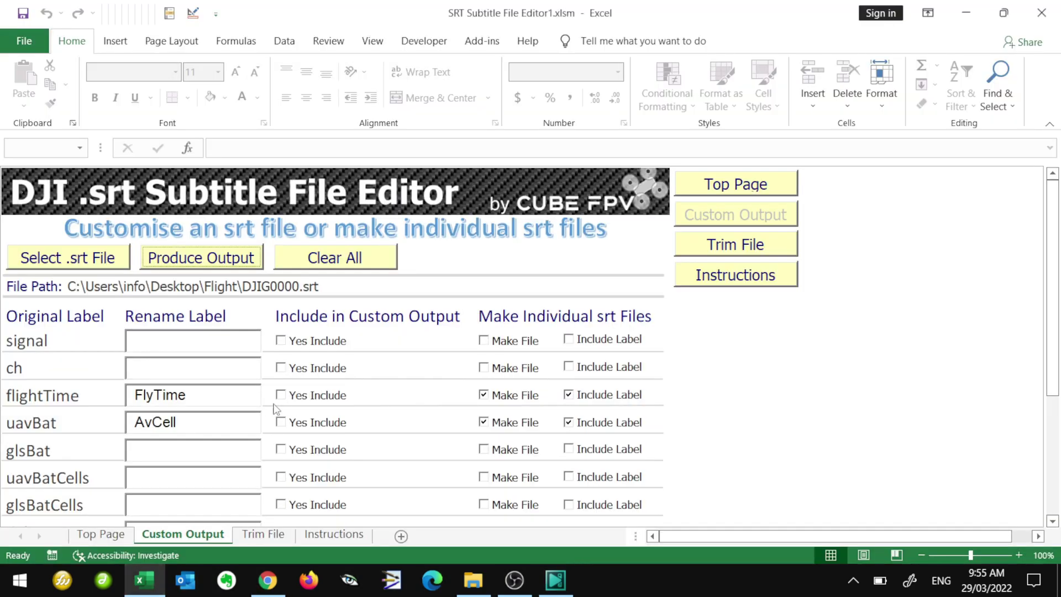
left_click(717, 249)
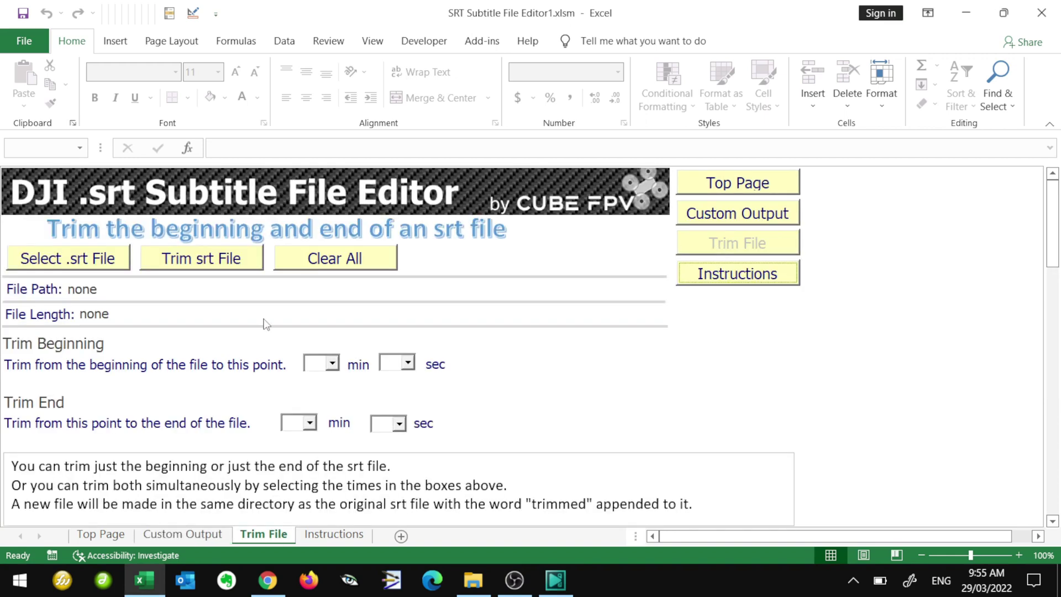
- Set the trim point for the beginning of the srt file to 00 min 30 sec
left_click(331, 363)
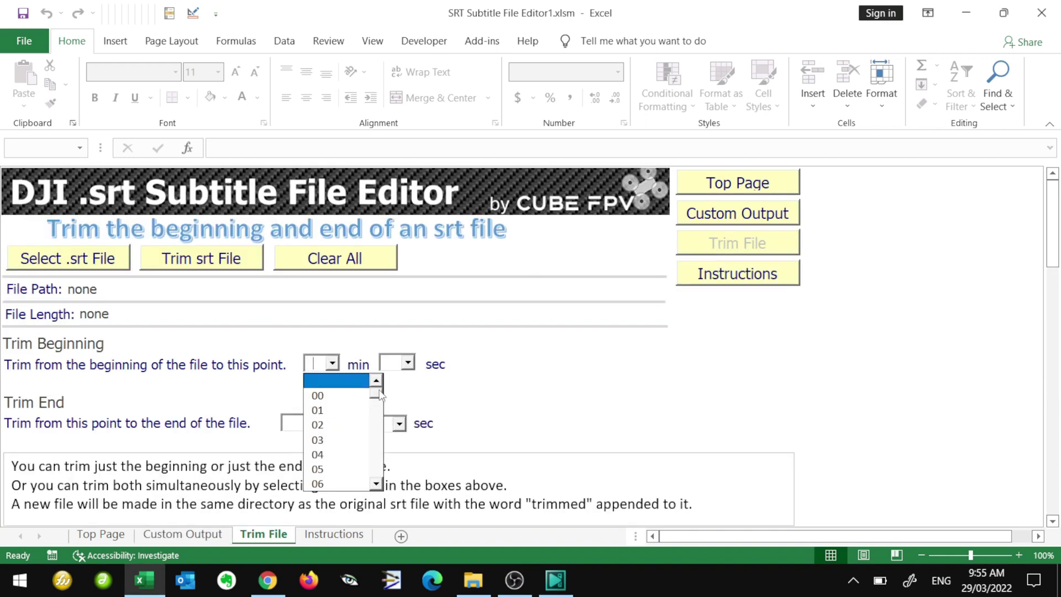
left_click(348, 396)
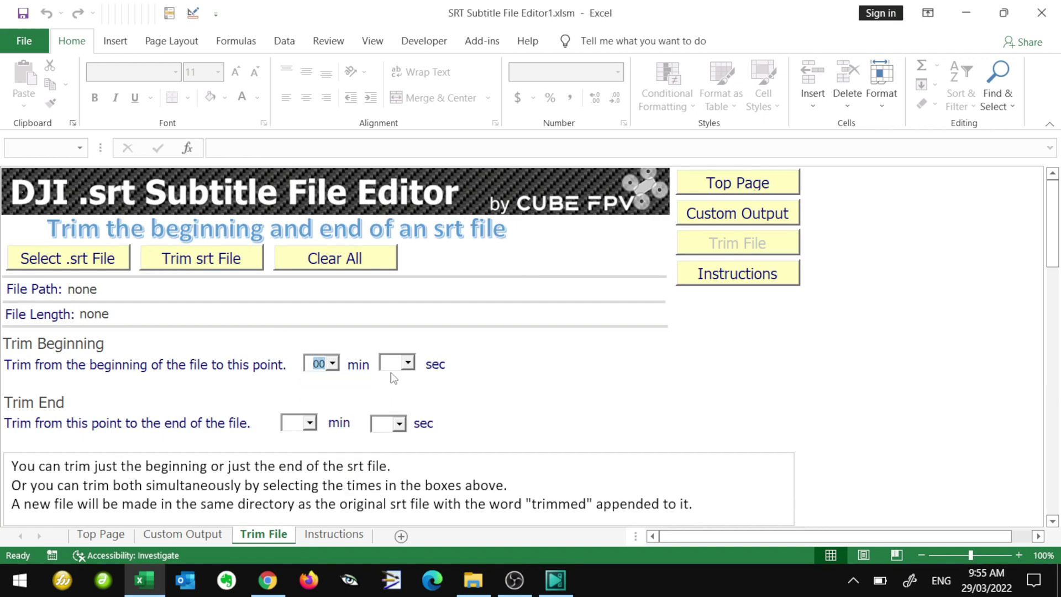
left_click(406, 365)
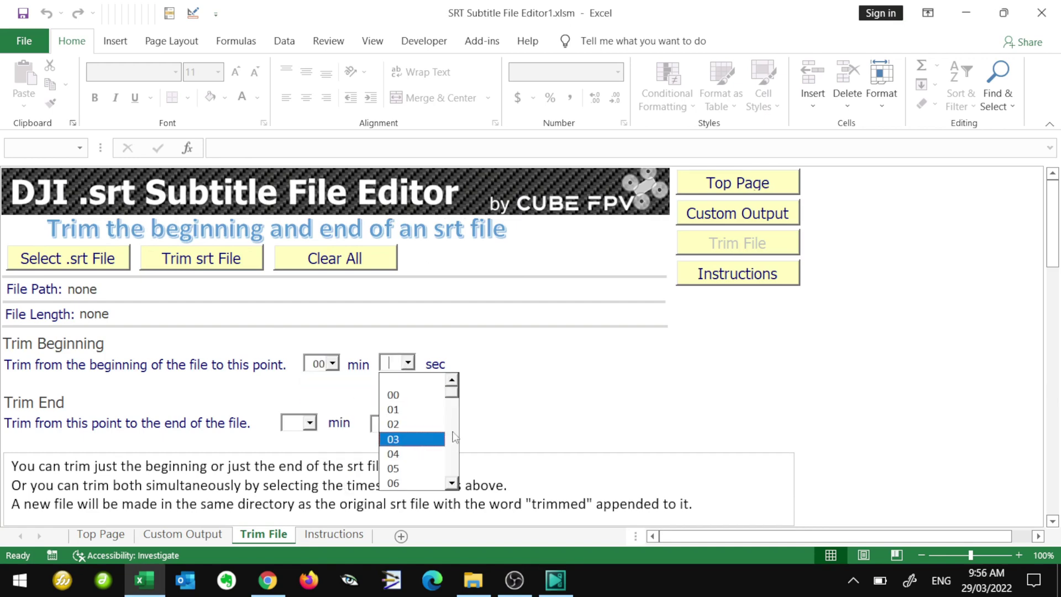
scroll(453, 436, "down", 7)
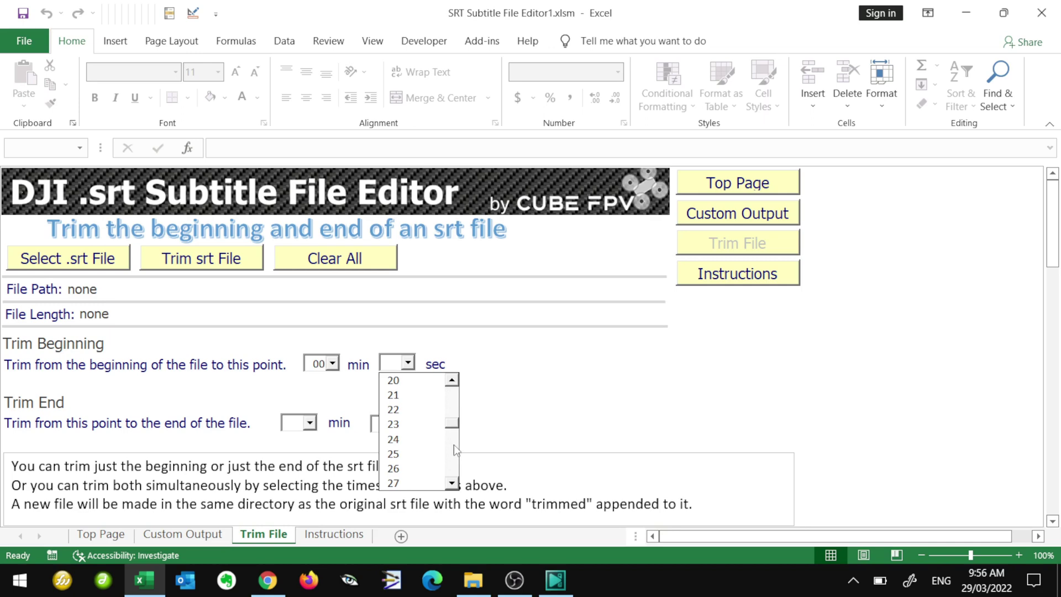
scroll(453, 444, "down", 2)
left_click(428, 425)
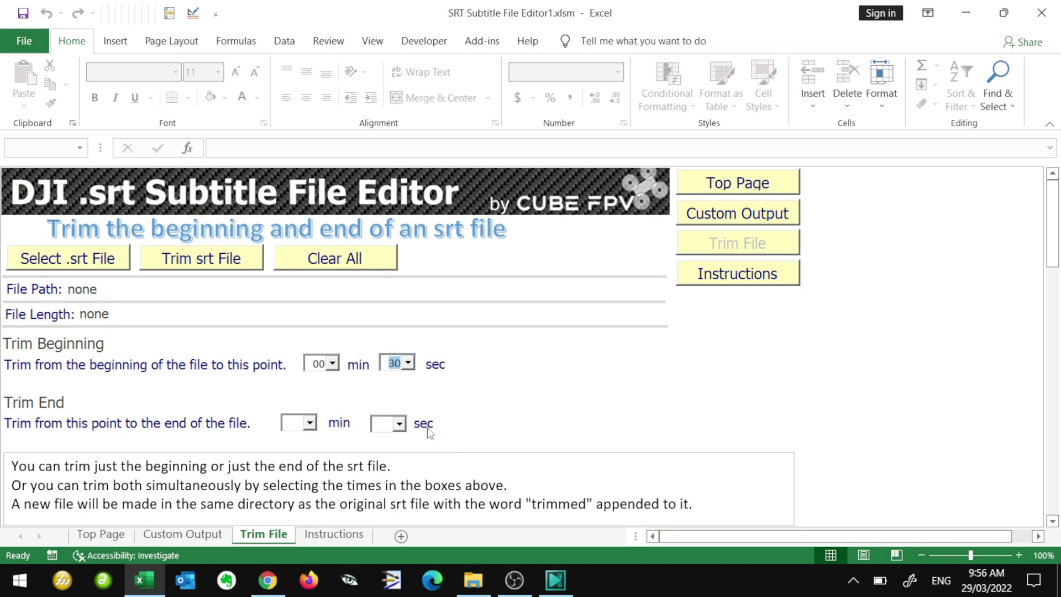
- Set the trim point for the end of the srt file to 03 min 30 sec
left_click(310, 423)
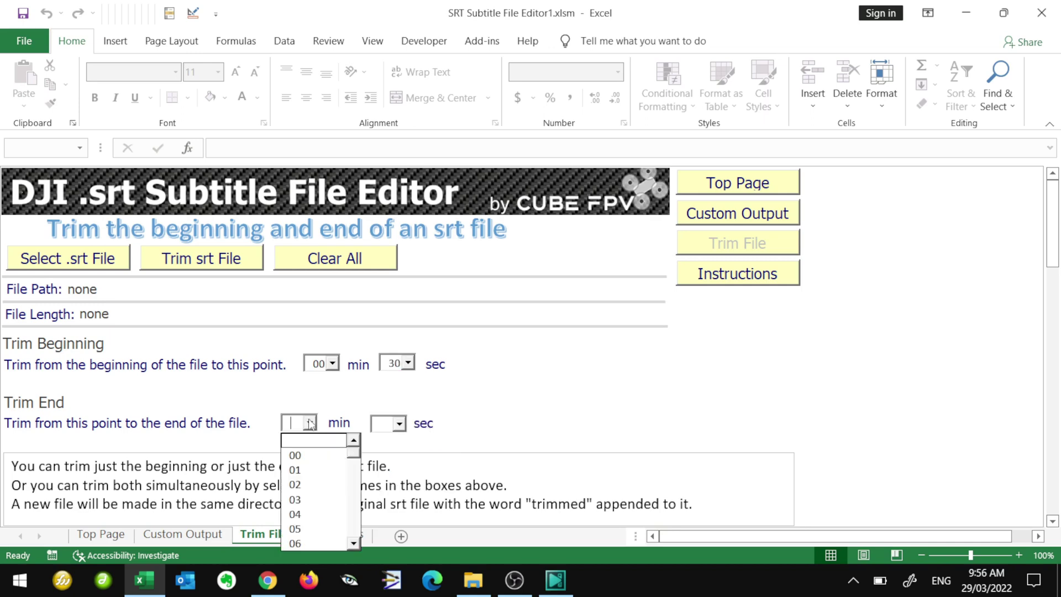
left_click(318, 500)
left_click(398, 424)
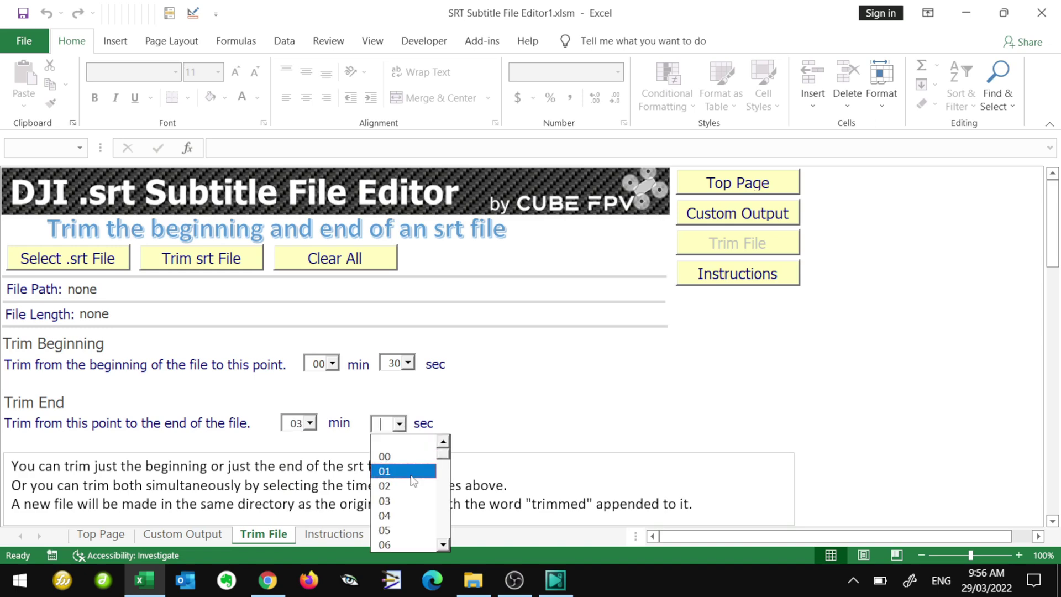
left_click(443, 506)
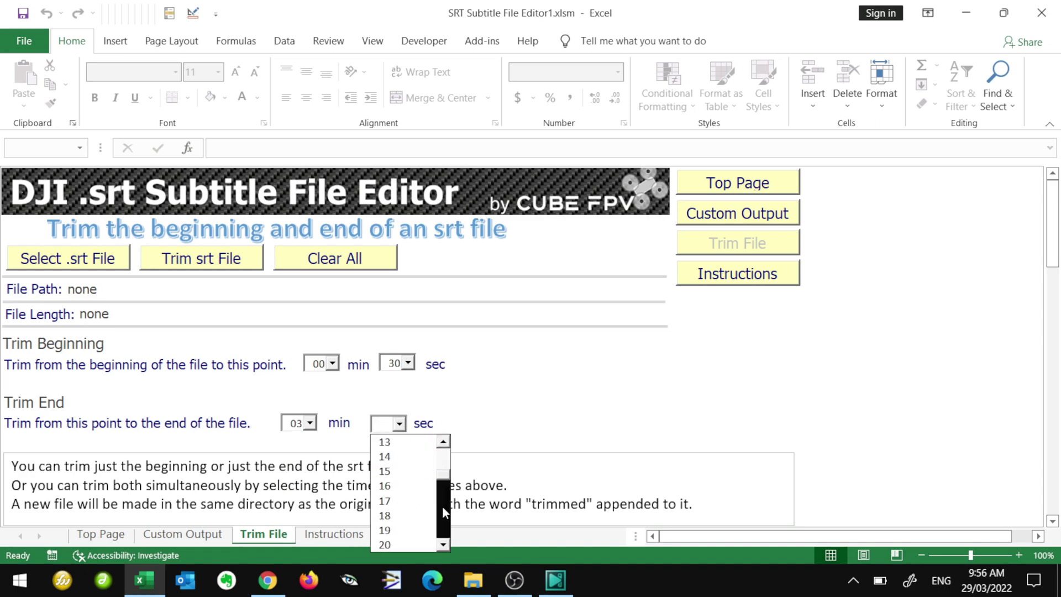
left_click(412, 500)
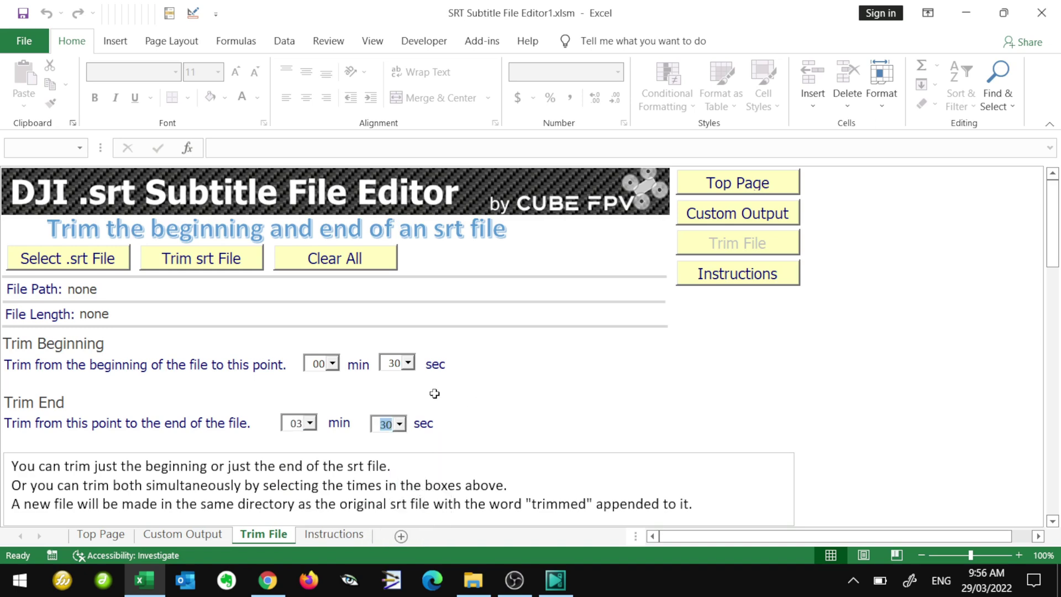
- Load Flight Time.srt from the Flight folder and produce its trimmed version
left_click(75, 264)
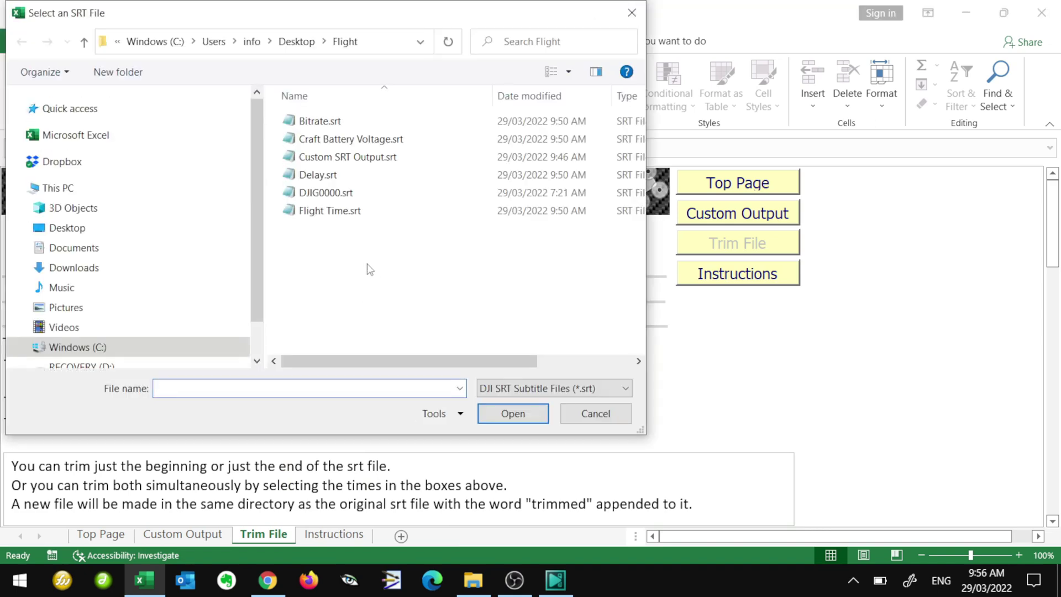
left_click(341, 212)
left_click(501, 410)
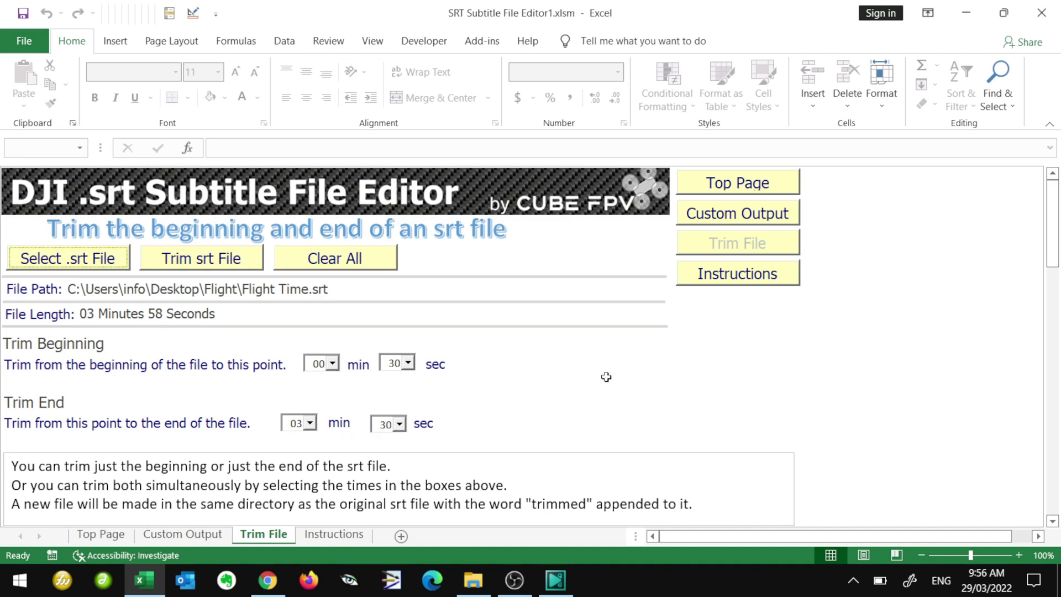
left_click(737, 213)
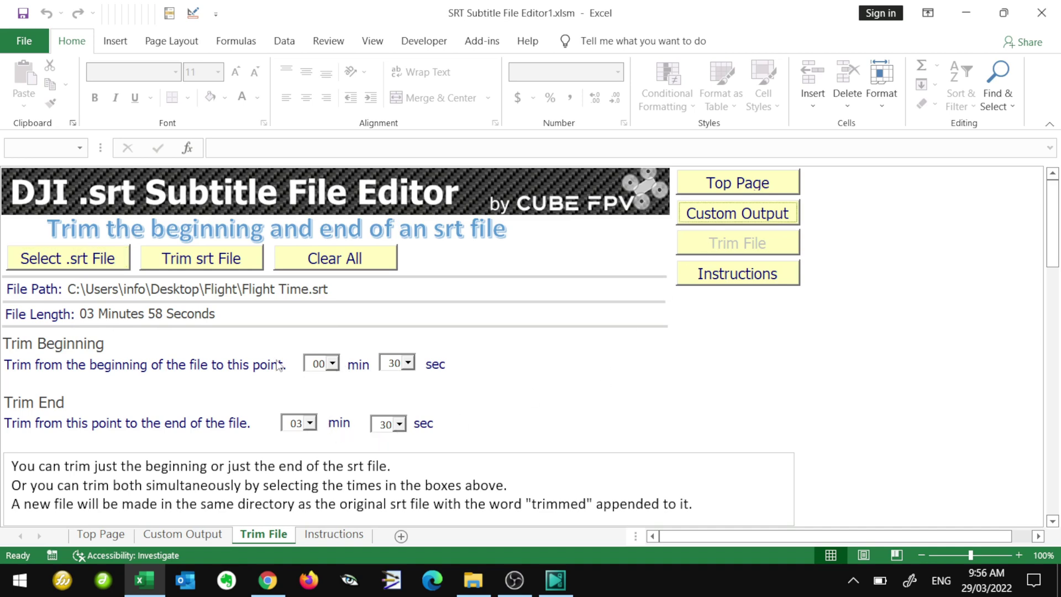
left_click(210, 266)
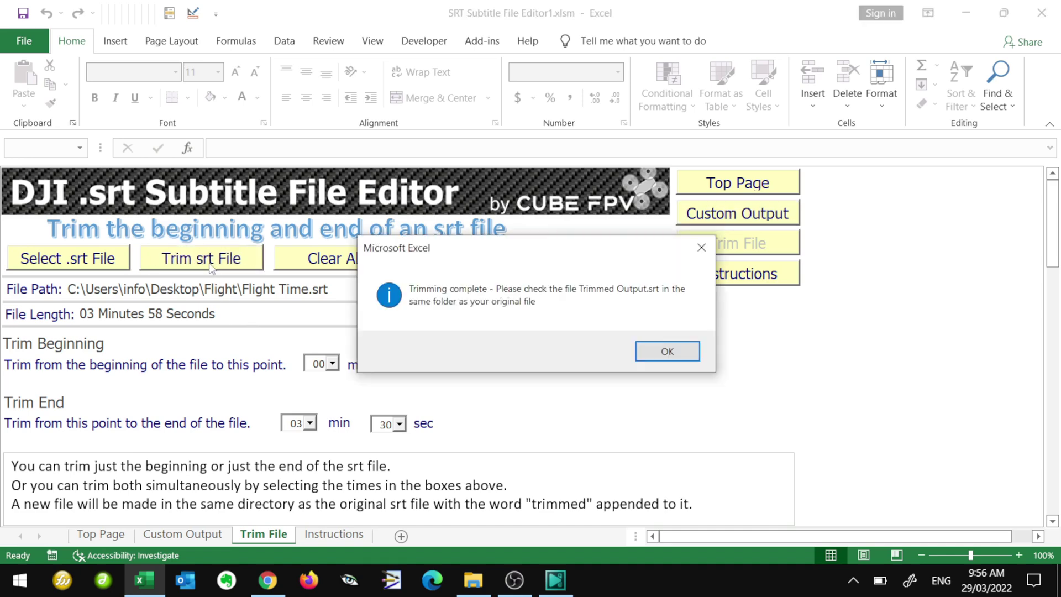
left_click(666, 351)
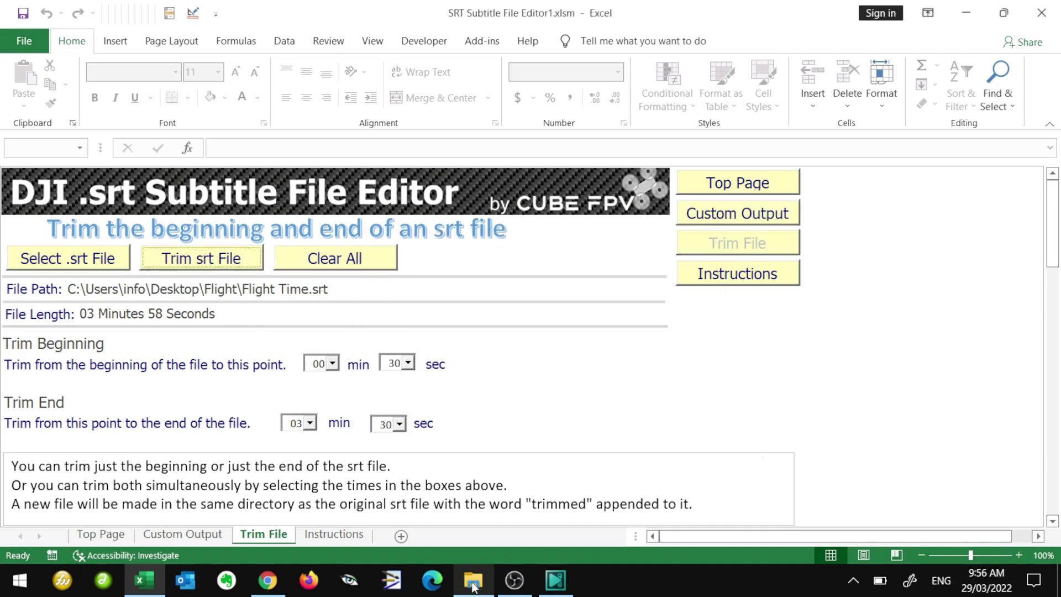
- Switch to File Explorer and check the Flight folder for the original Flight Time.srt and its trimmed copy
left_click(472, 581)
left_click(97, 330)
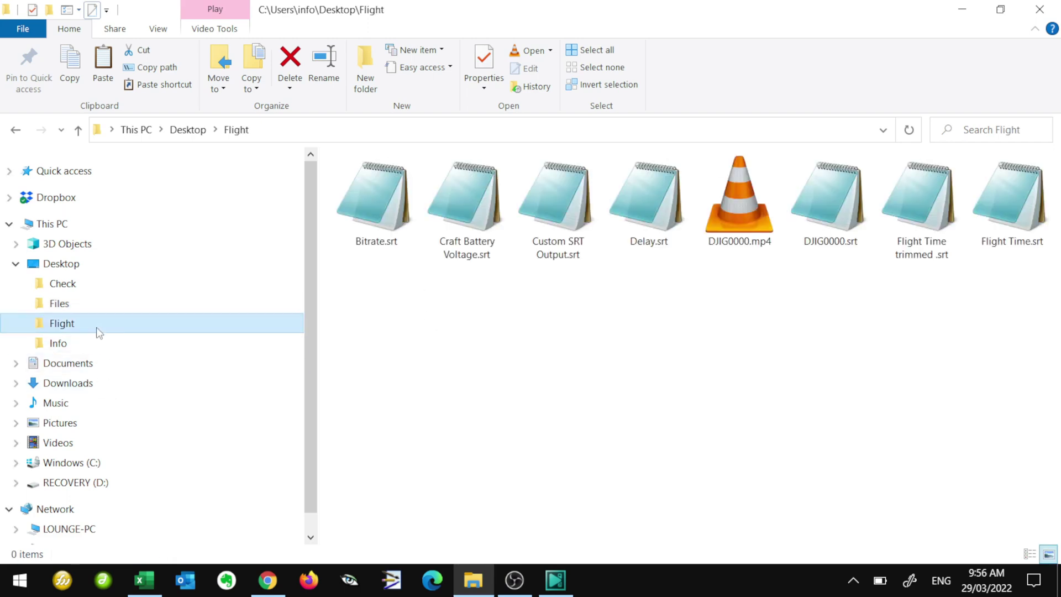
left_click(1035, 212)
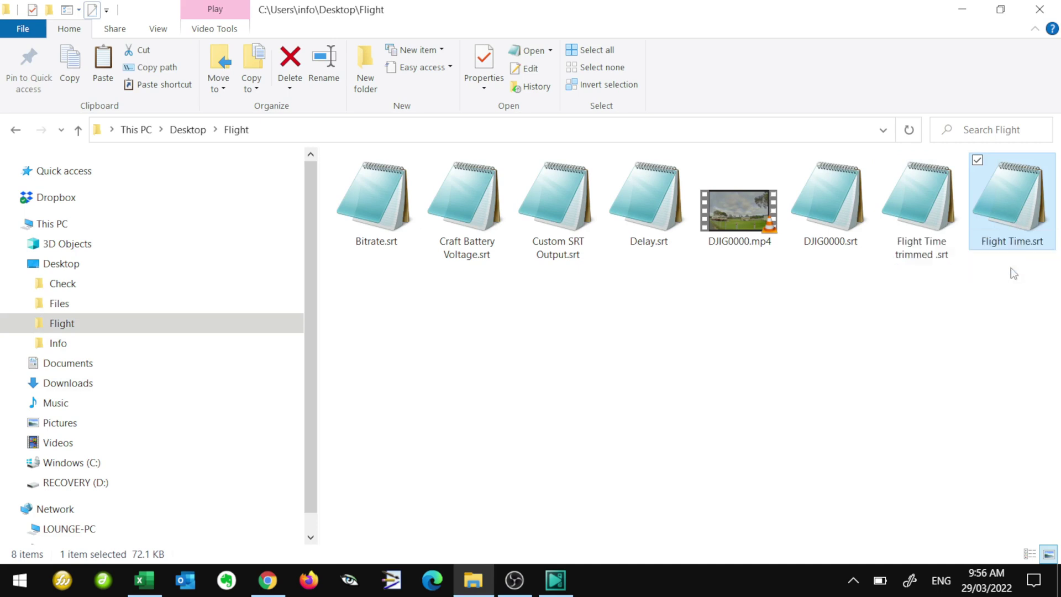
left_click(921, 254)
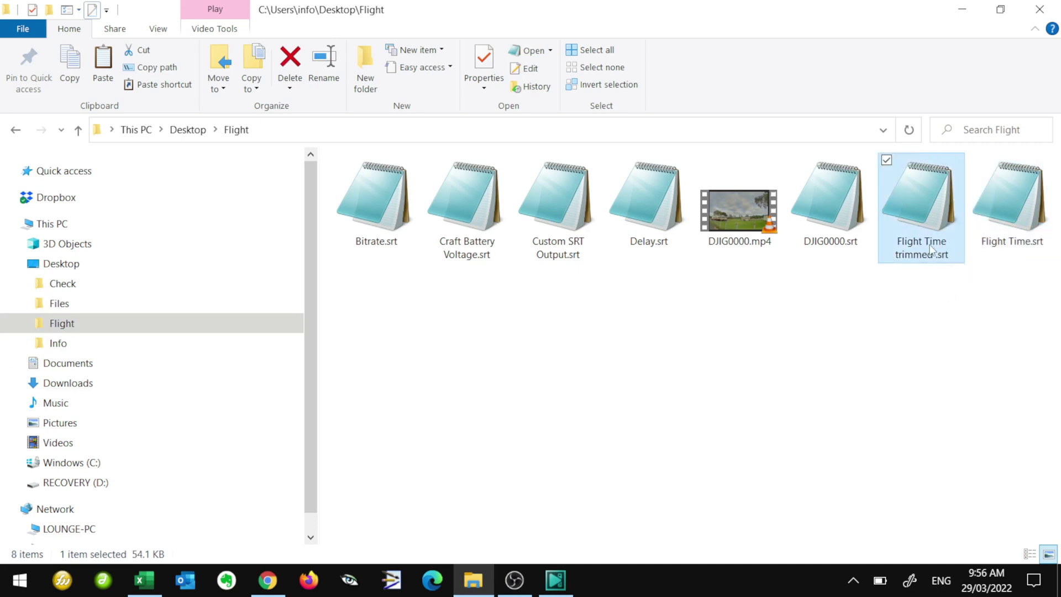
- Switch to VSDC, move the cut video clip to the start of the timeline, and add Flight Time trimmed .srt as subtitles
left_click(563, 584)
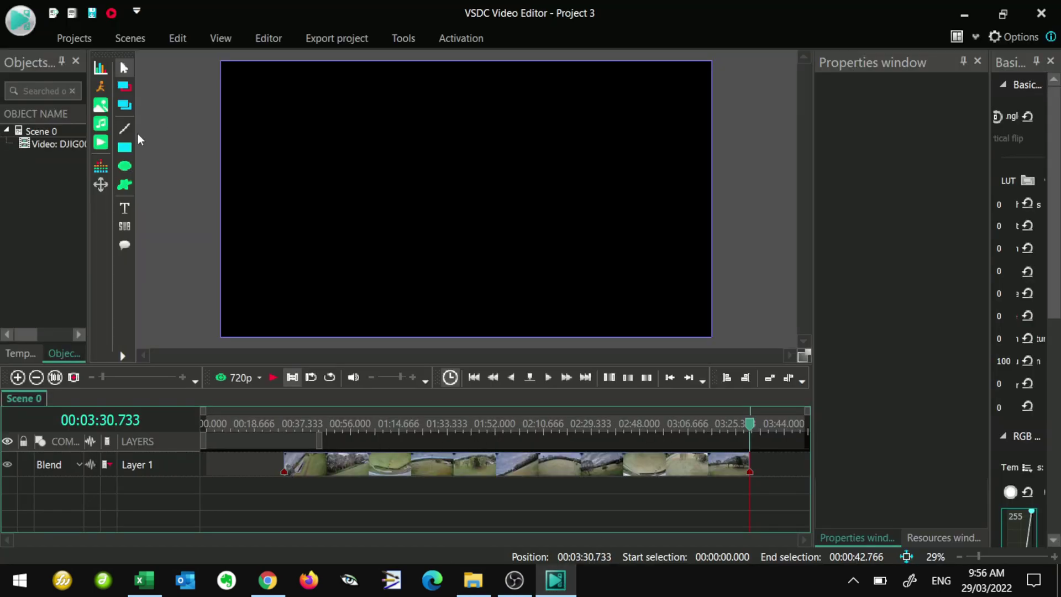
left_click_drag(412, 472, 310, 469)
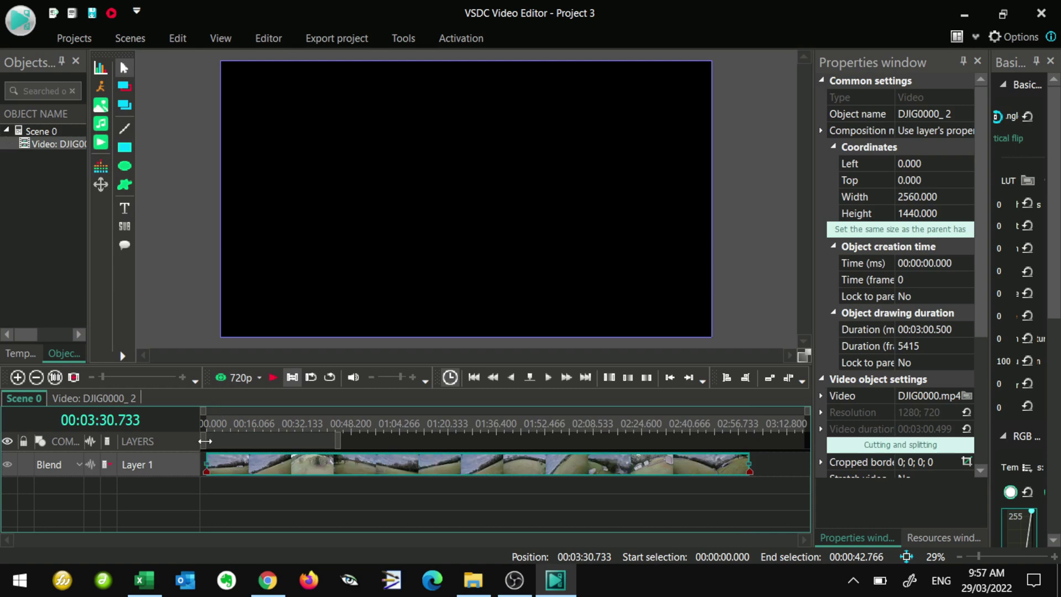
left_click(100, 142)
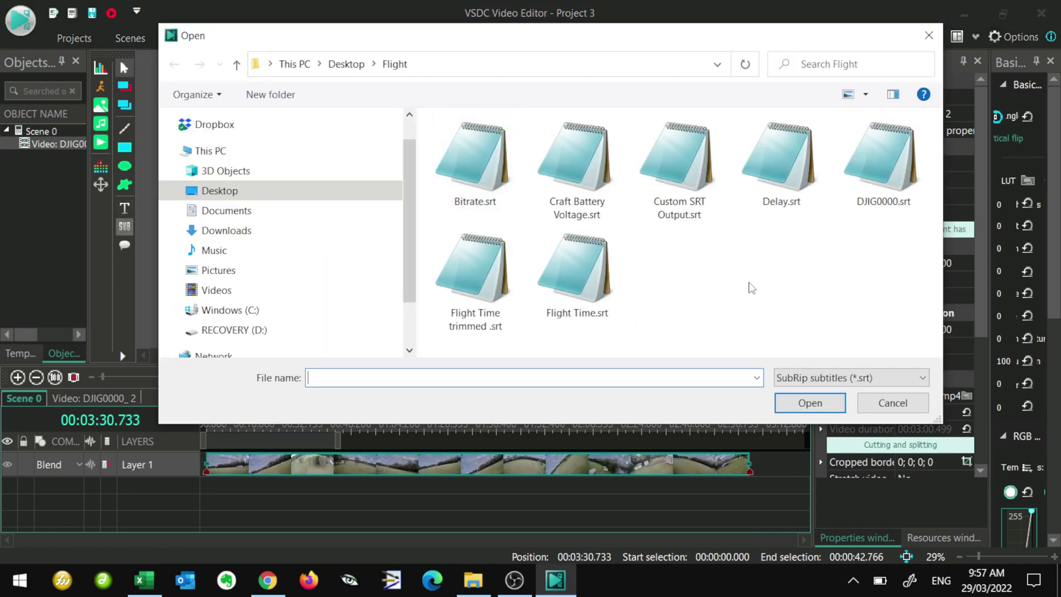
left_click(455, 284)
left_click(810, 402)
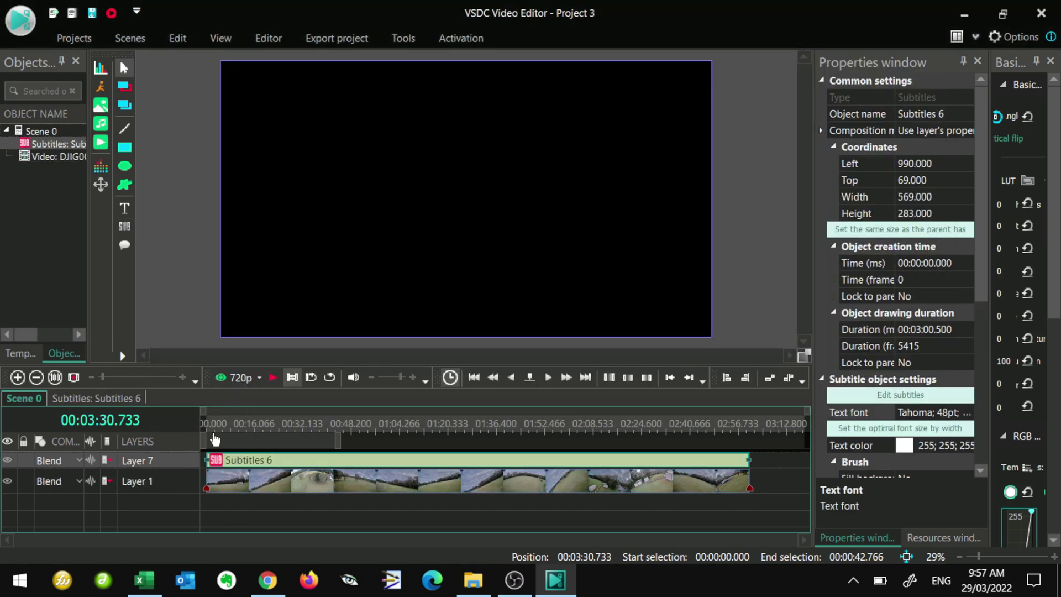
- Play the scene preview to check the trimmed flight time subtitles against the cut video, and close it
left_click(234, 380)
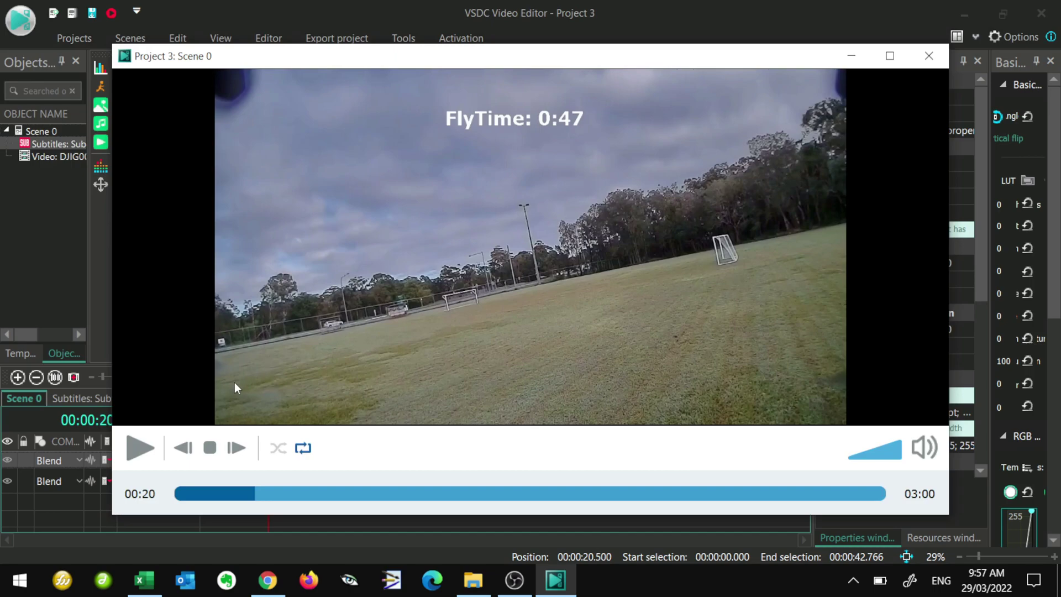
left_click(141, 448)
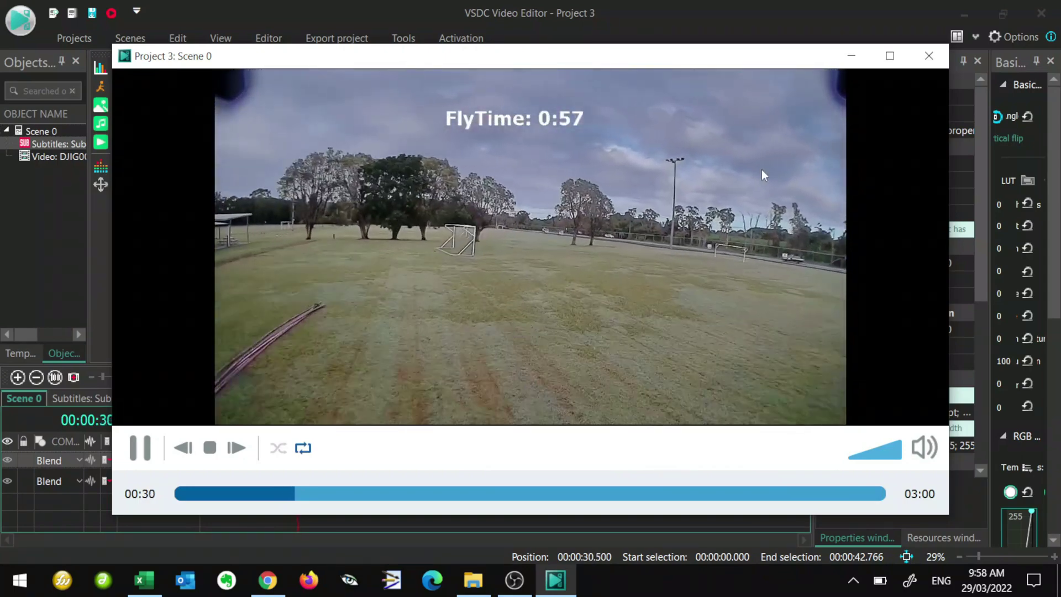
key("Escape")
- Switch to the srt editor workbook in Excel and go to its Trim File page
left_click(145, 579)
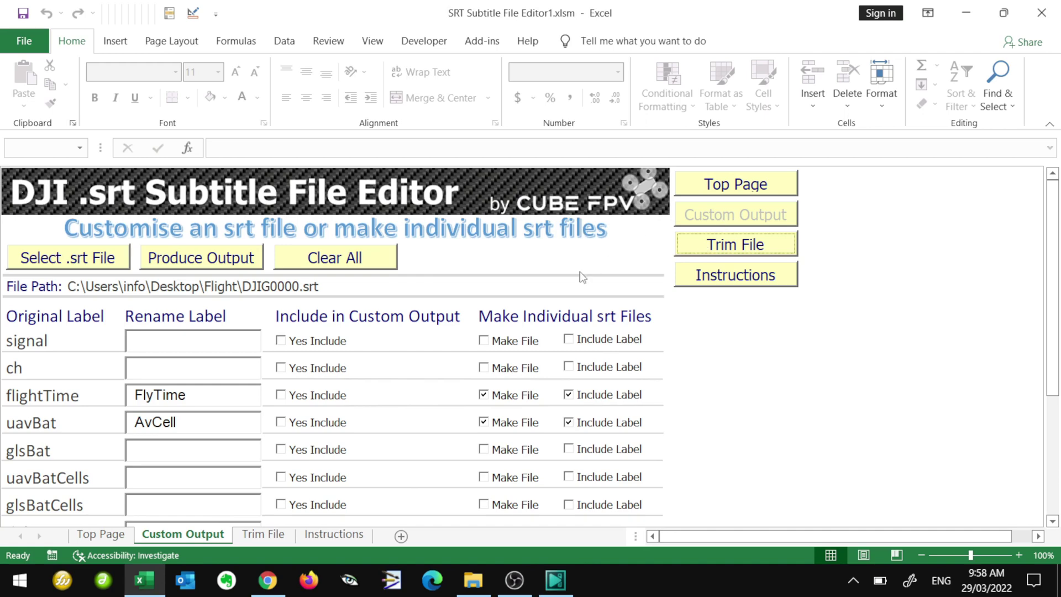
left_click(718, 249)
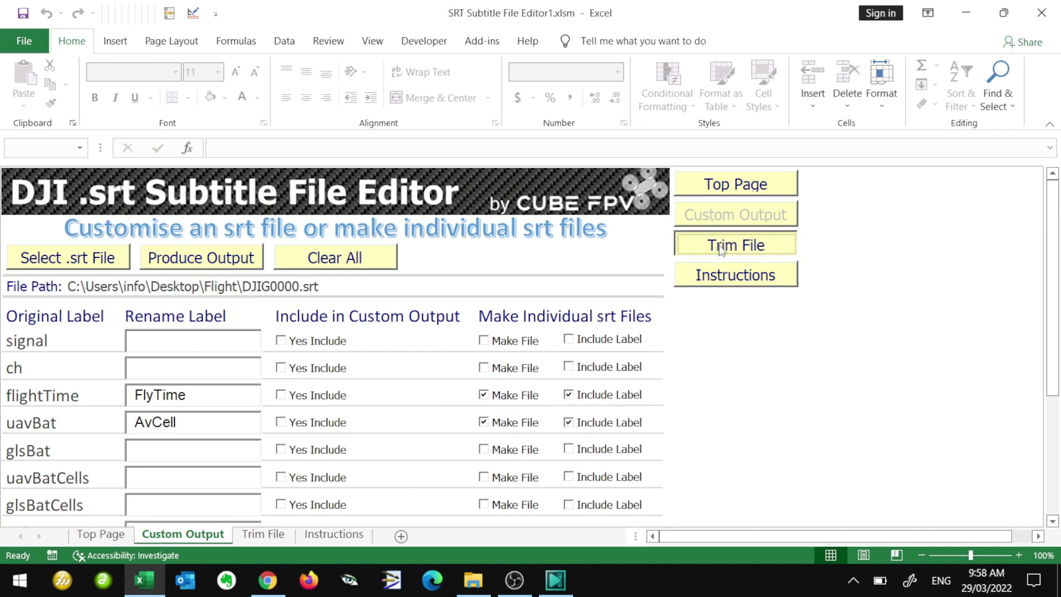